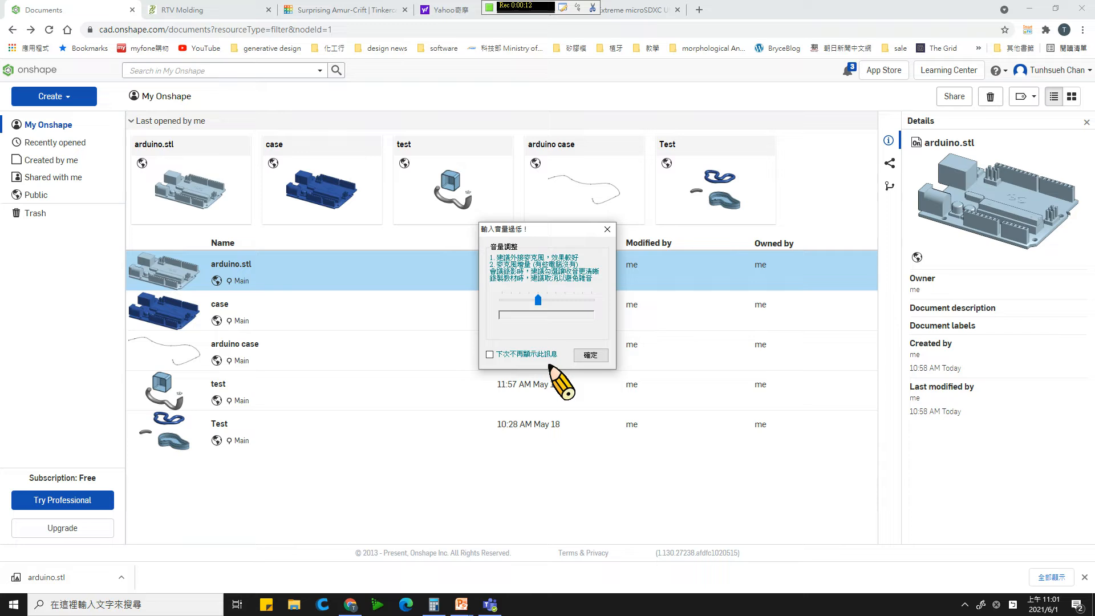
pyautogui.click(584, 358)
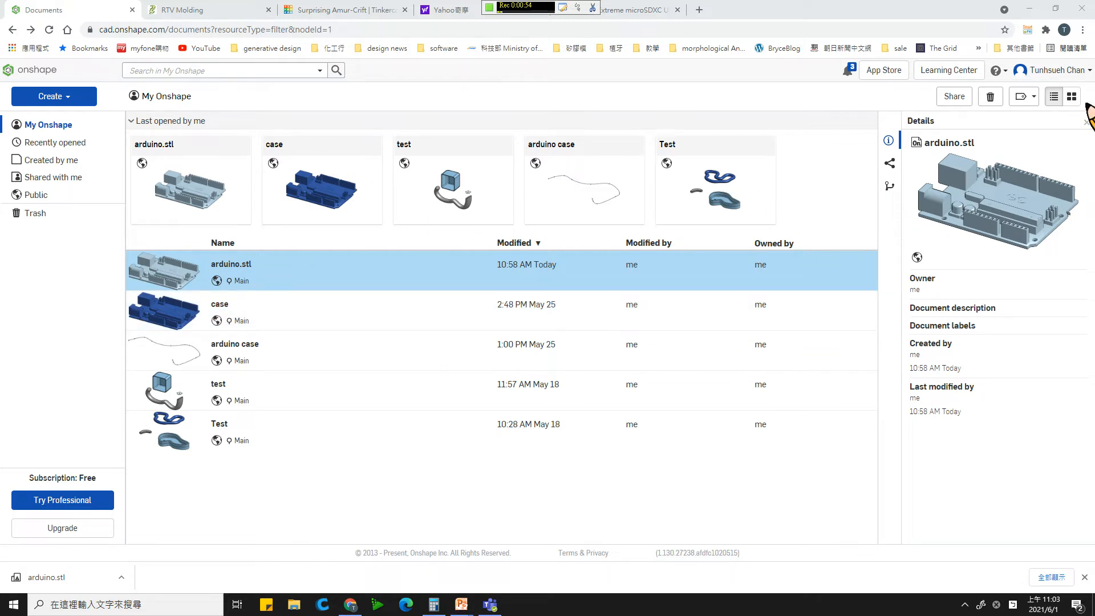
# - Switch to Tinkercad and check the download formats offered for the Surprising Amur-Crift design
pyautogui.click(75, 97)
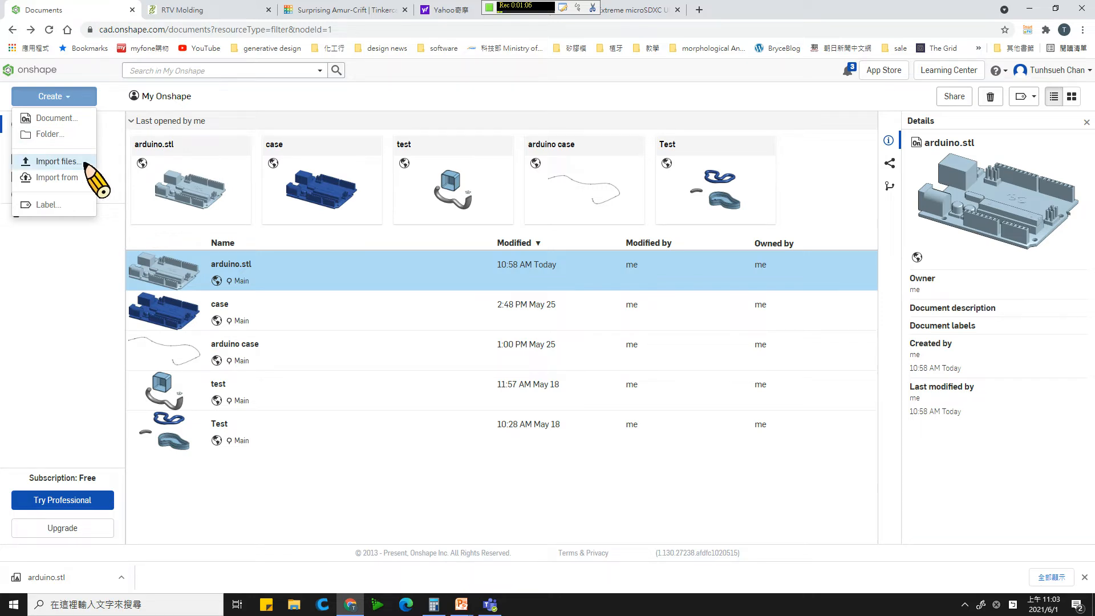
pyautogui.click(352, 10)
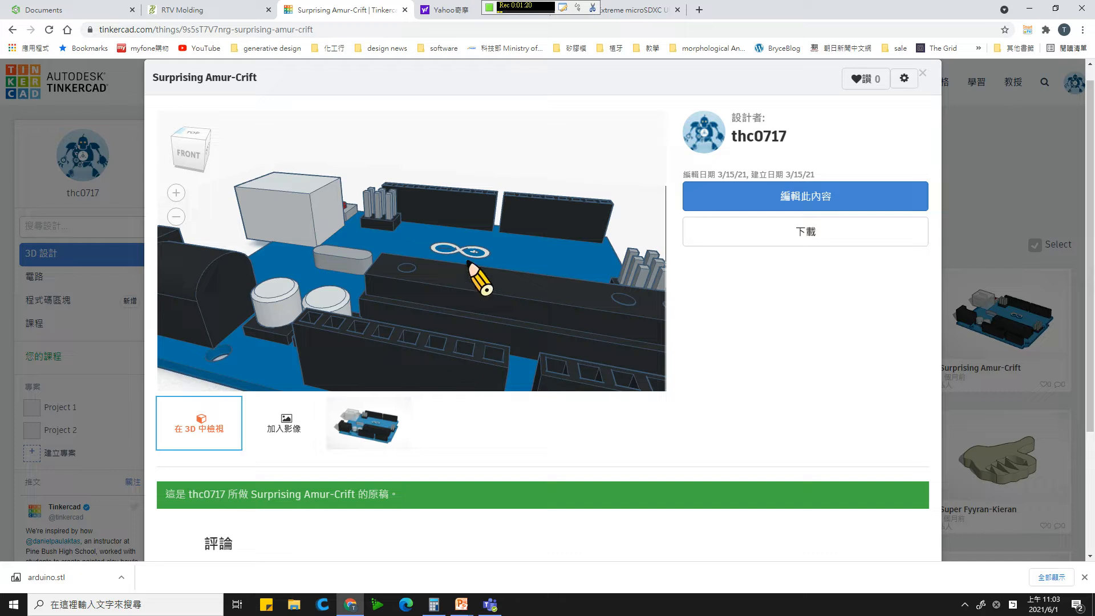
pyautogui.click(777, 239)
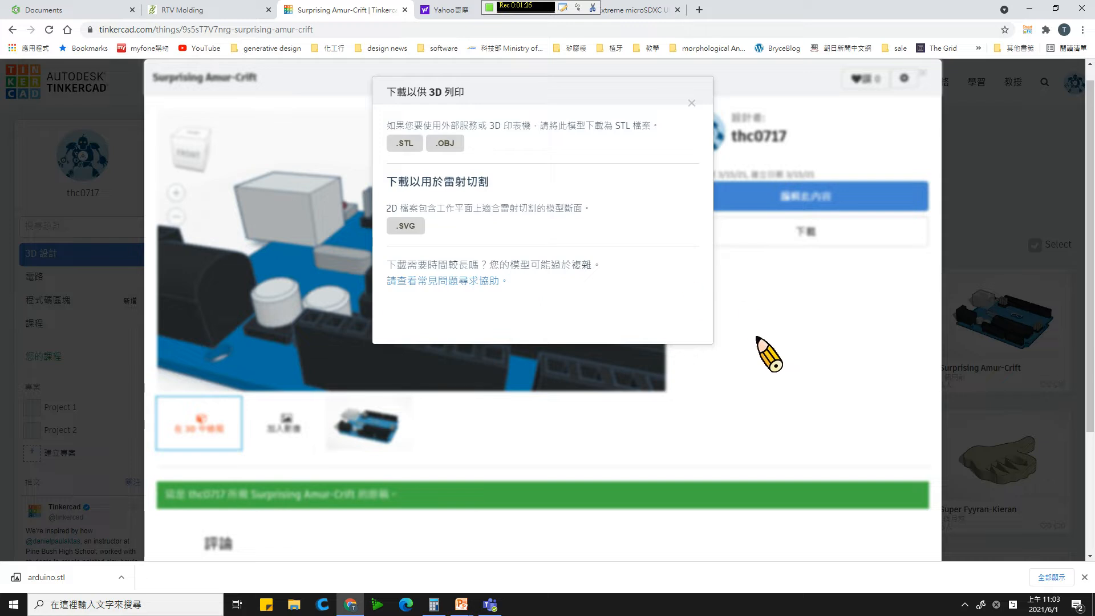
pyautogui.click(740, 357)
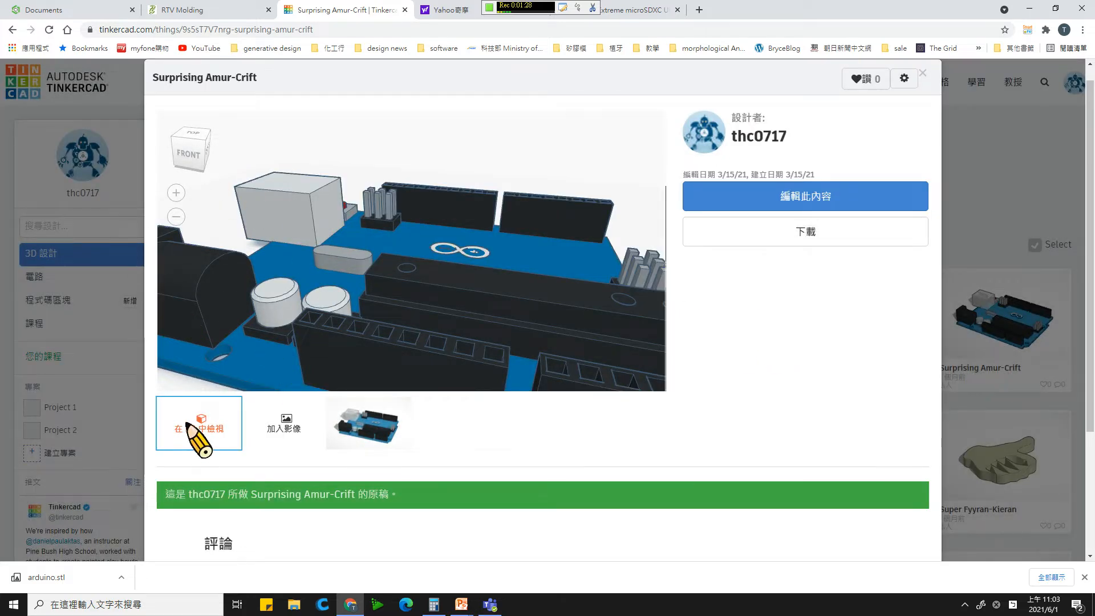
# - Return to Onshape and import the arduino file from the desktop with Millimeter units
pyautogui.click(102, 8)
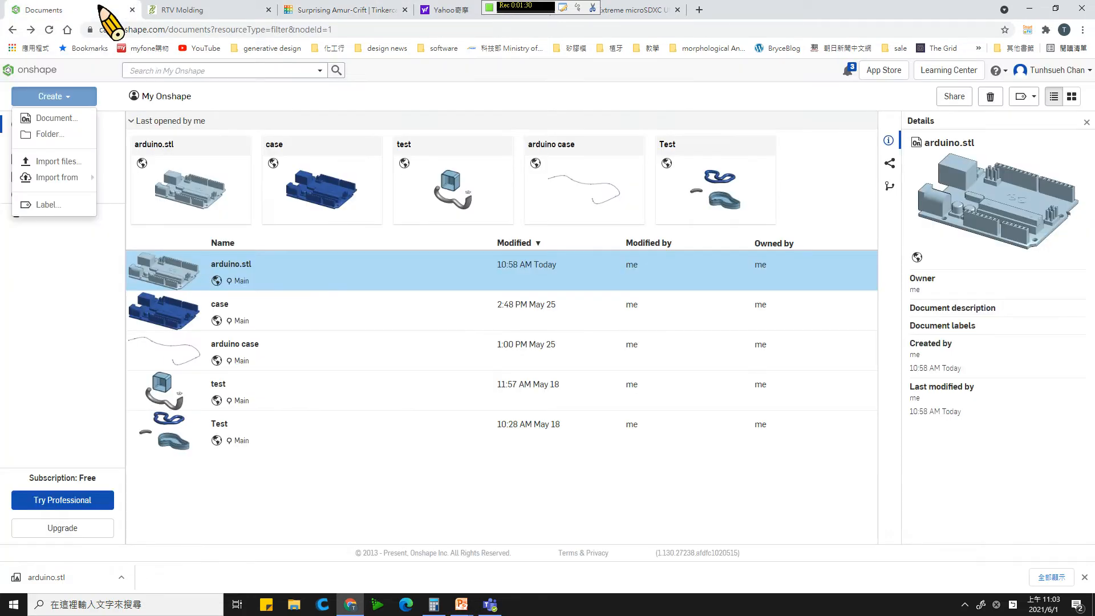
pyautogui.moveTo(64, 176)
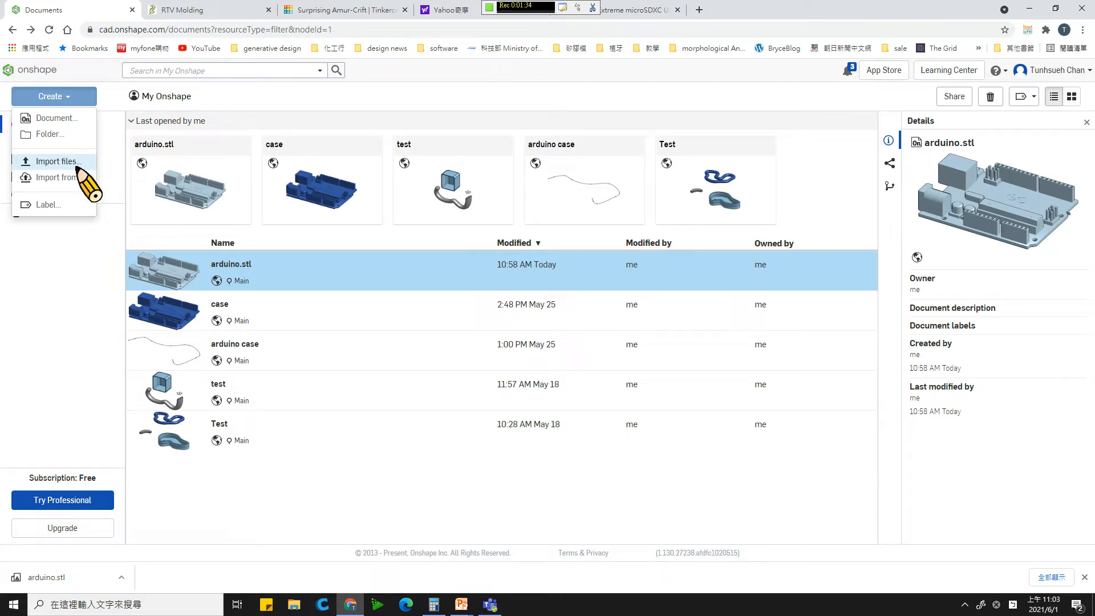
pyautogui.click(78, 165)
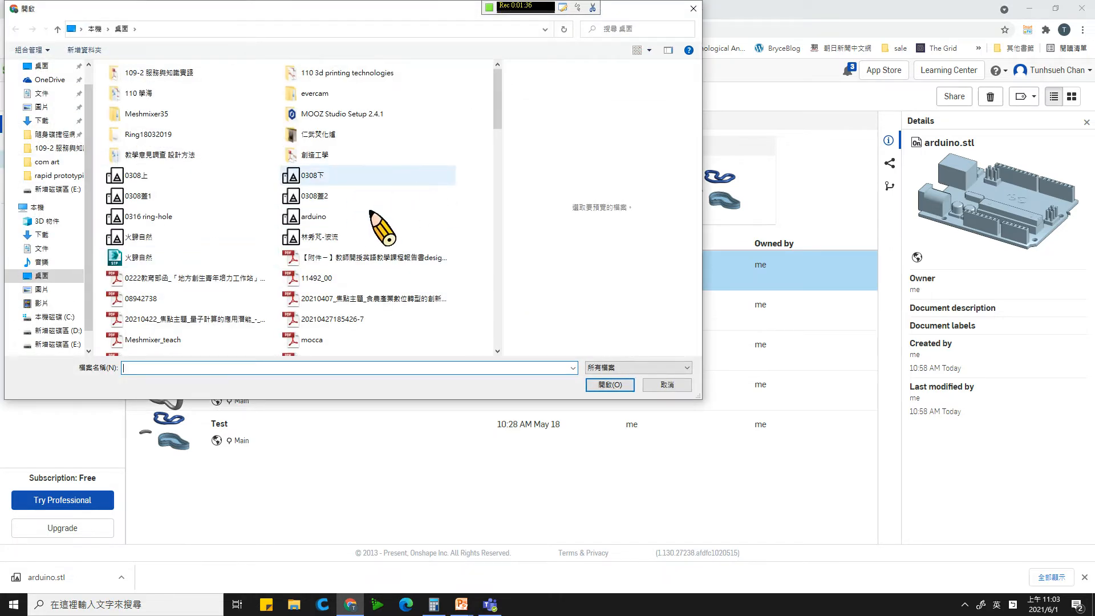
pyautogui.click(373, 220)
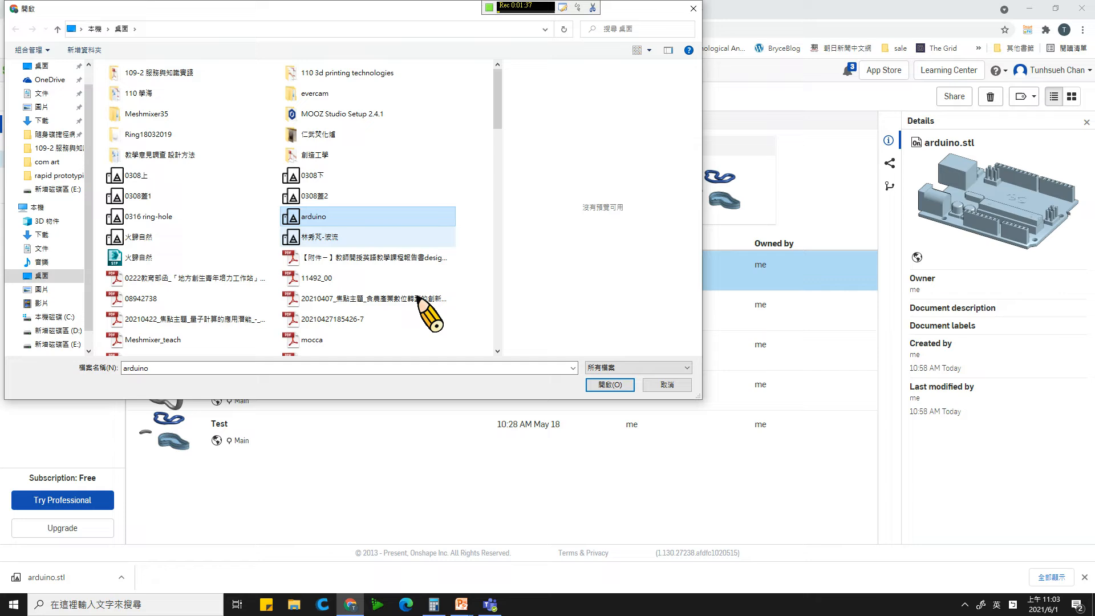
pyautogui.click(606, 385)
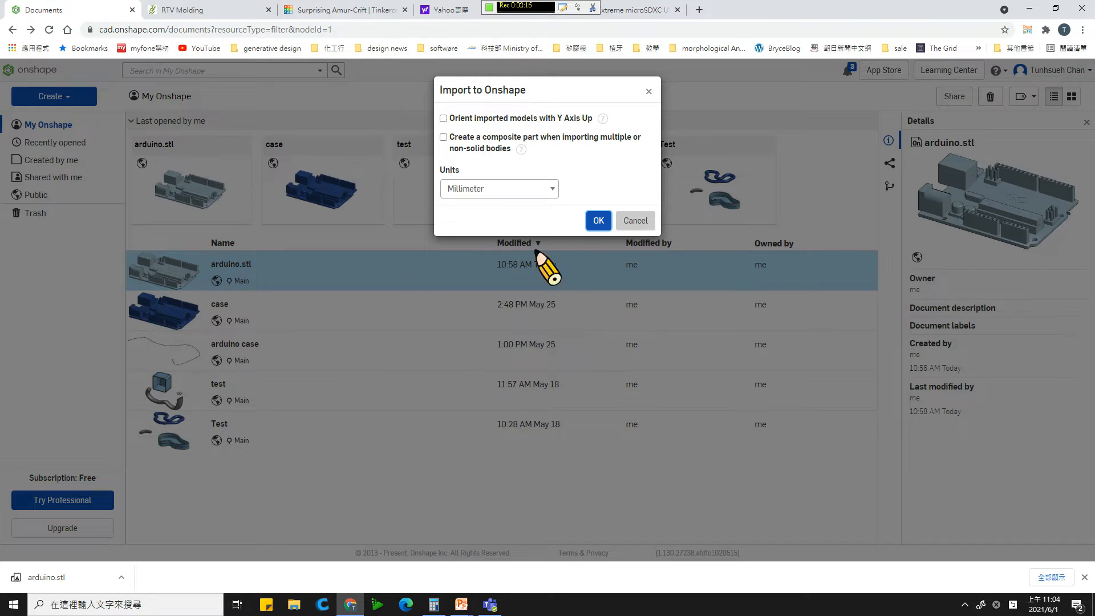
pyautogui.click(598, 220)
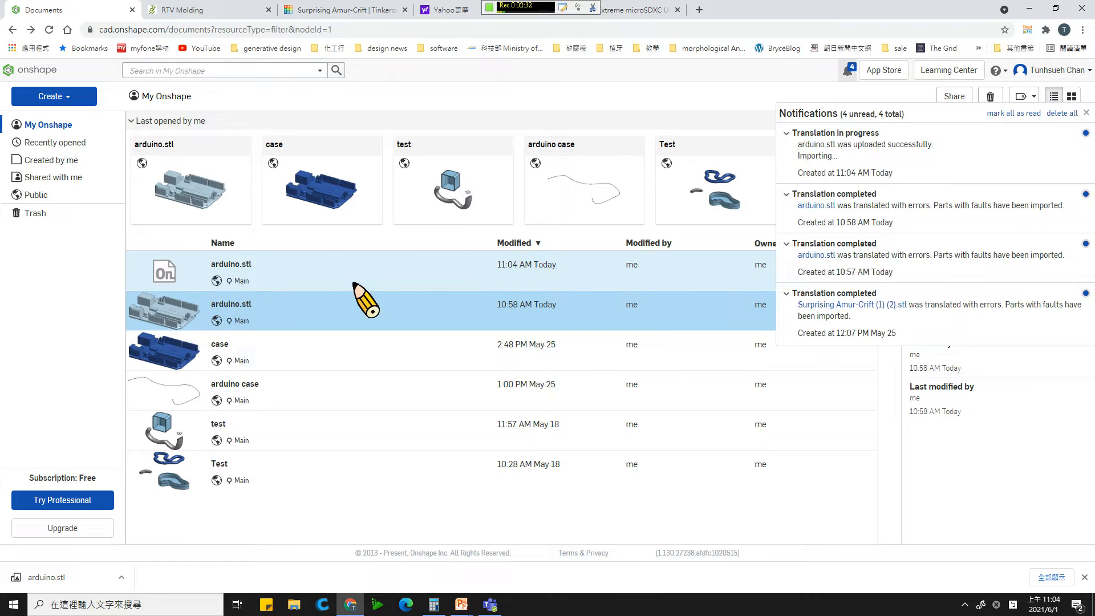
# - Open the newly imported arduino.stl document and inspect the board mesh from several angles
pyautogui.click(352, 278)
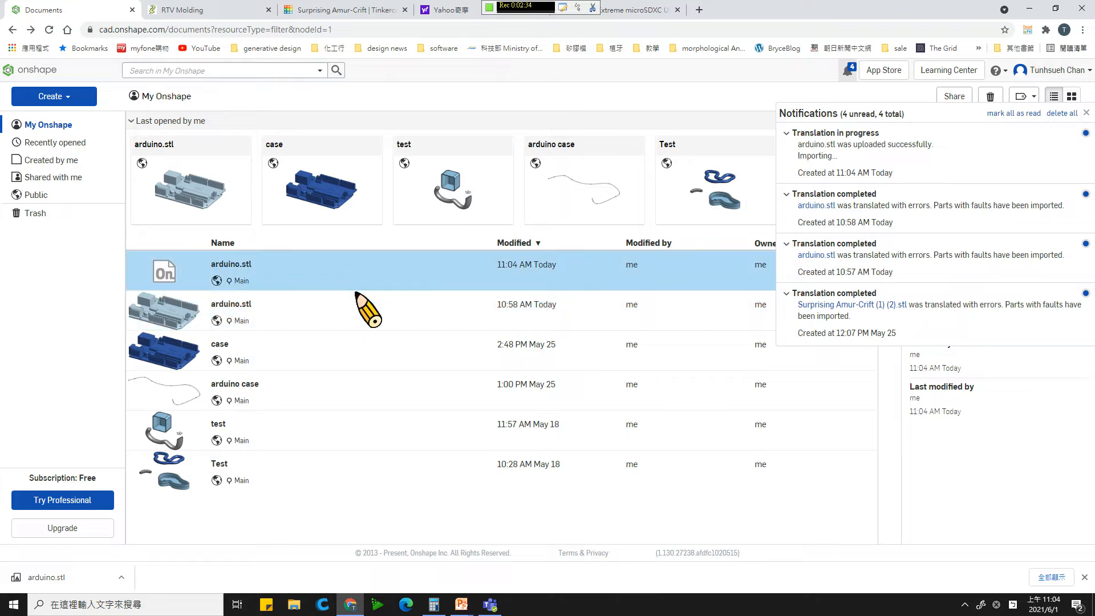
pyautogui.doubleClick(474, 265)
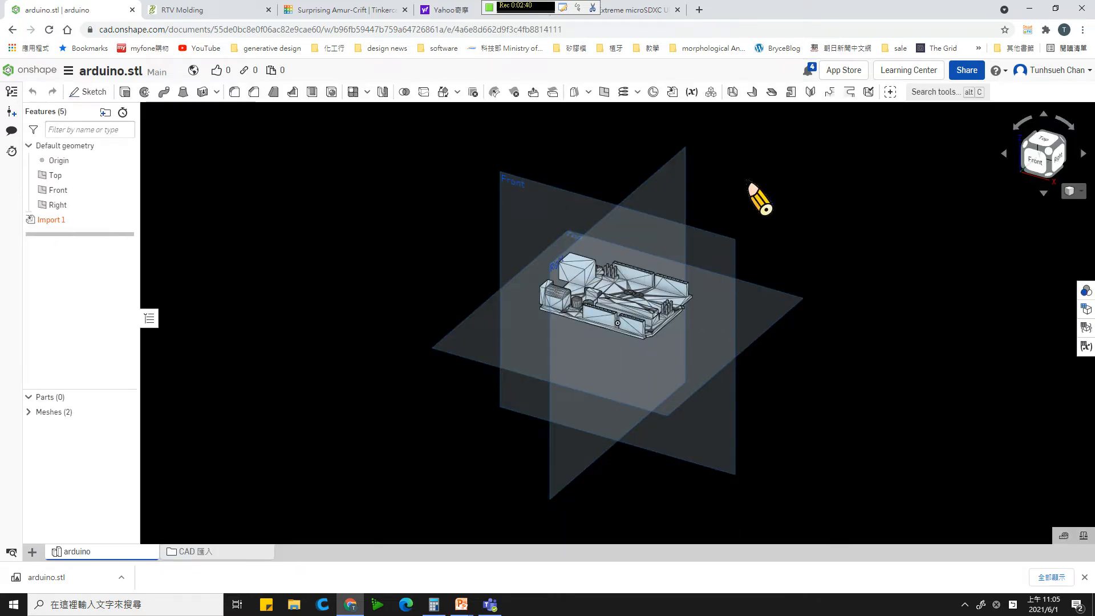
pyautogui.scroll(5, 809, 284)
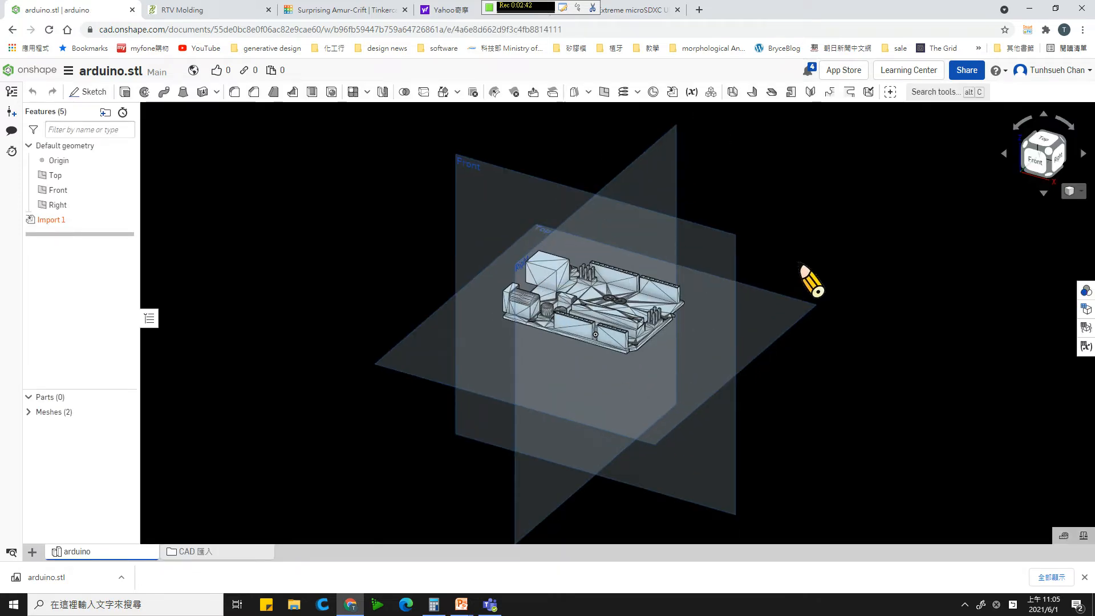
pyautogui.scroll(2, 808, 284)
pyautogui.scroll(-5, 810, 282)
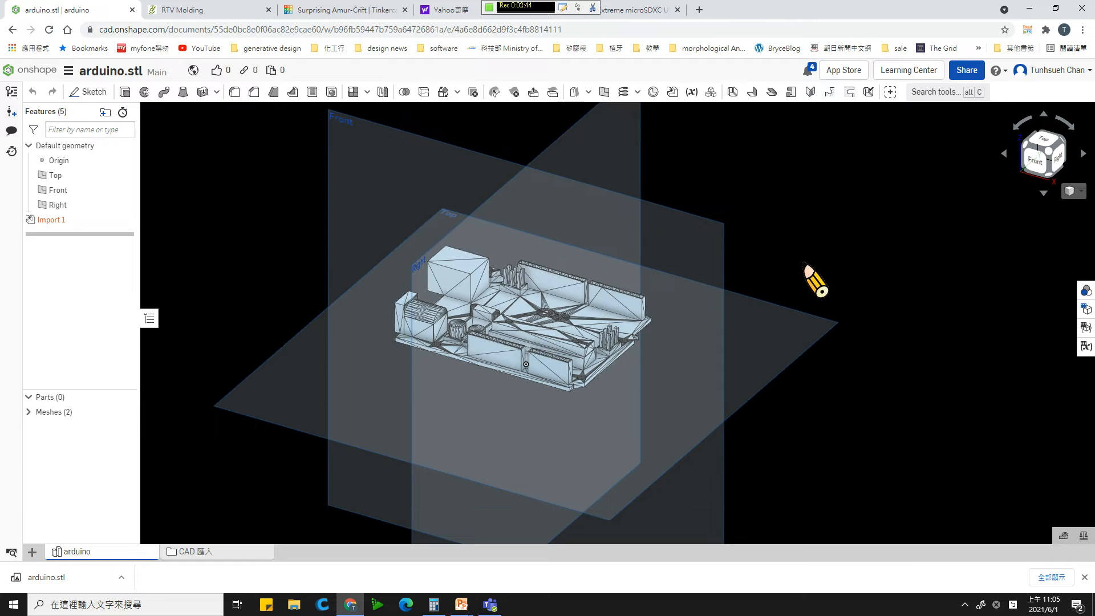
pyautogui.scroll(-2, 810, 281)
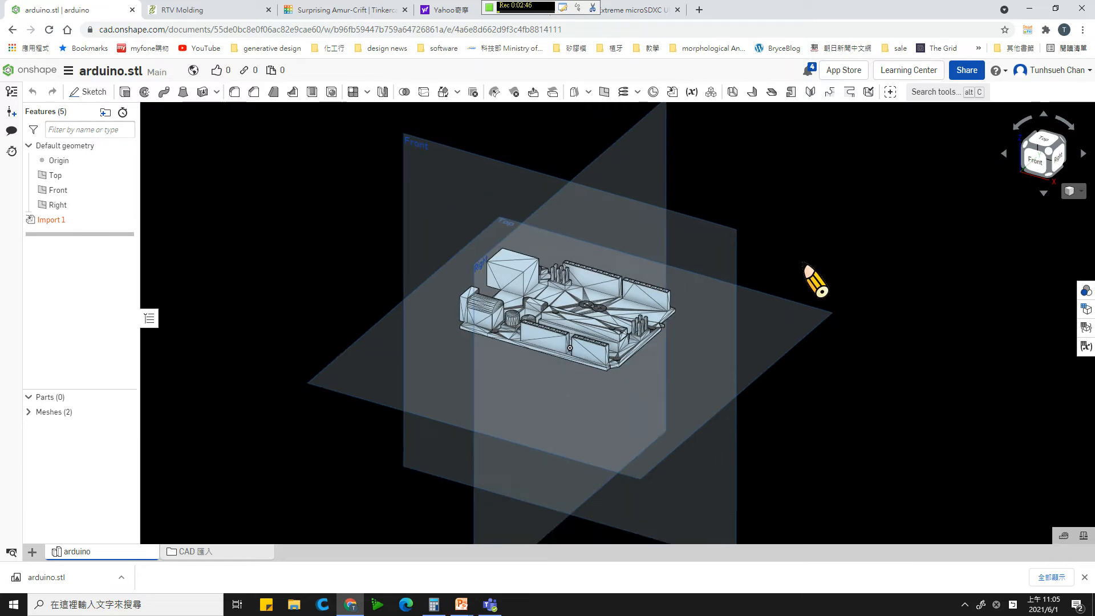
pyautogui.scroll(2, 811, 282)
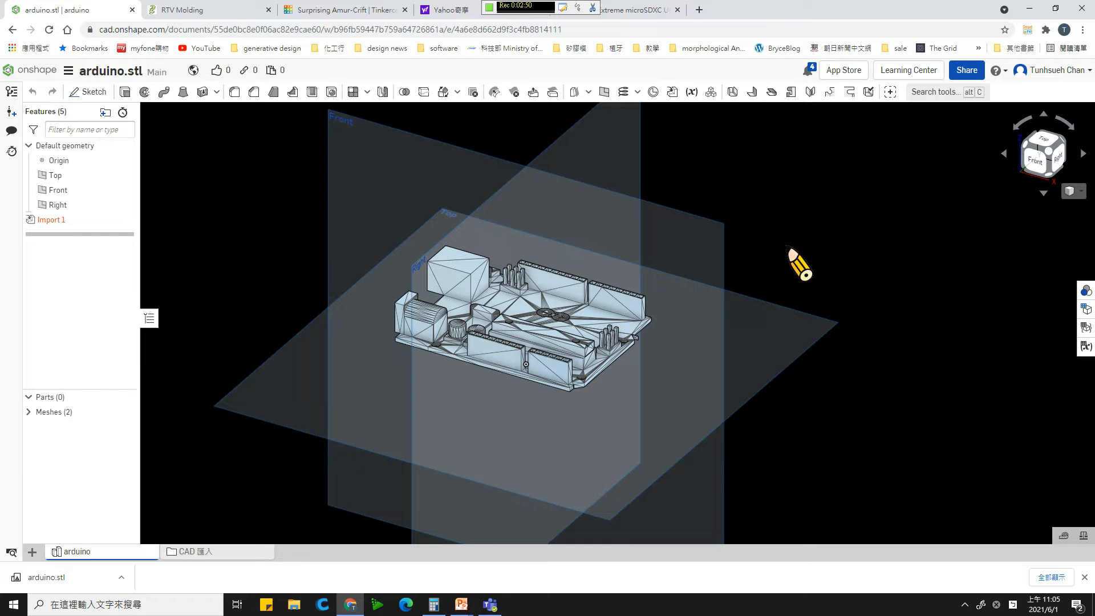
pyautogui.moveTo(801, 211); pyautogui.dragTo(790, 258, button='right')
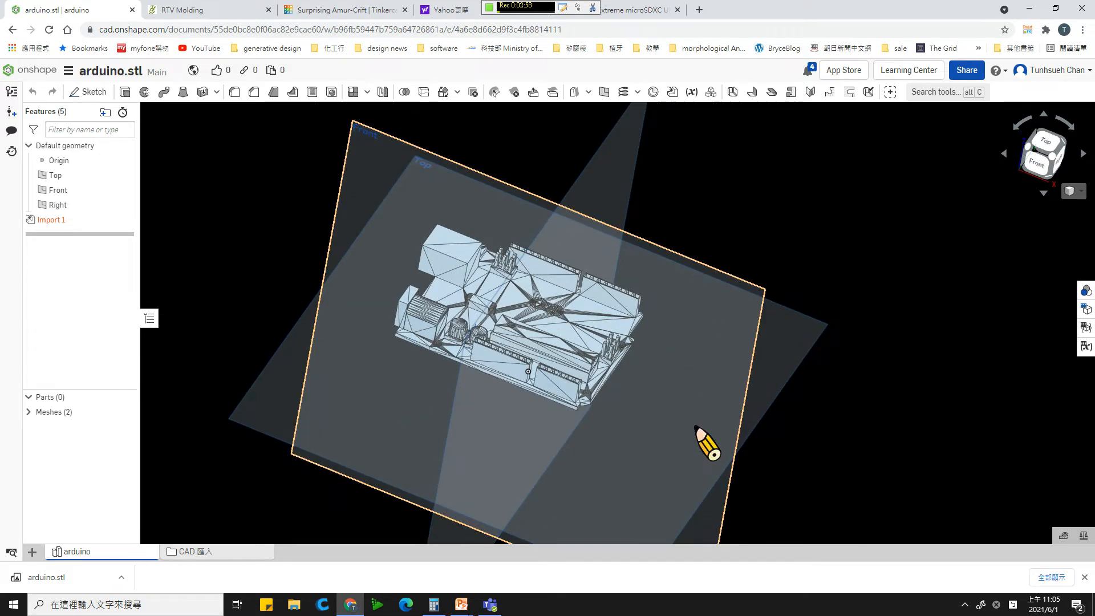
pyautogui.scroll(-3, 693, 426)
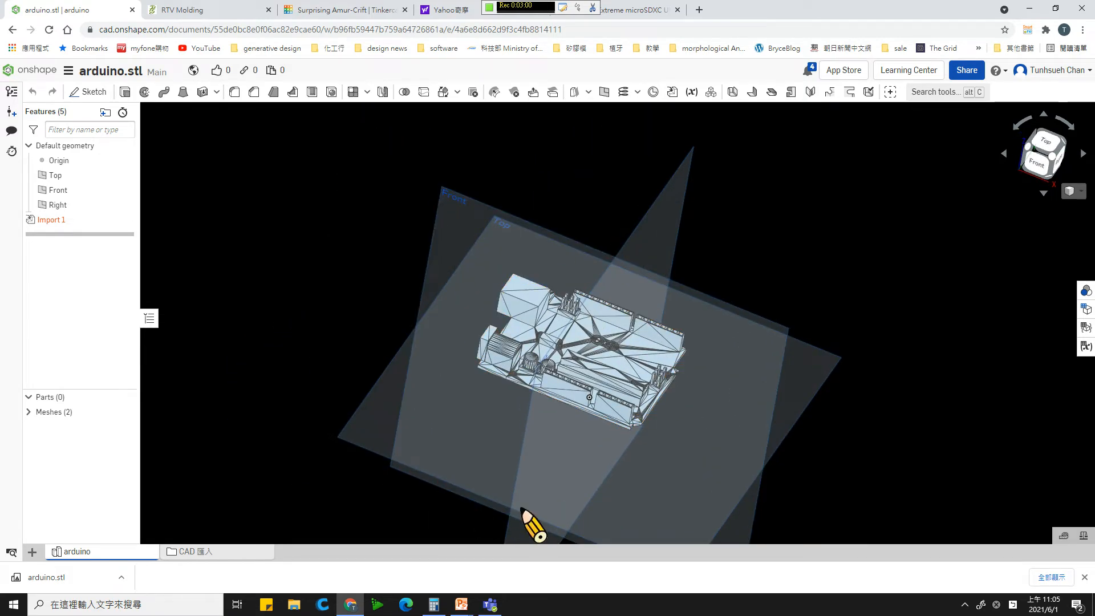
pyautogui.scroll(2, 706, 403)
pyautogui.moveTo(658, 370)
pyautogui.mouseDown(button='right')
pyautogui.moveTo(692, 391)
pyautogui.moveTo(672, 396)
pyautogui.moveTo(681, 397)
pyautogui.moveTo(683, 445)
pyautogui.moveTo(667, 370)
pyautogui.mouseUp(button='right')
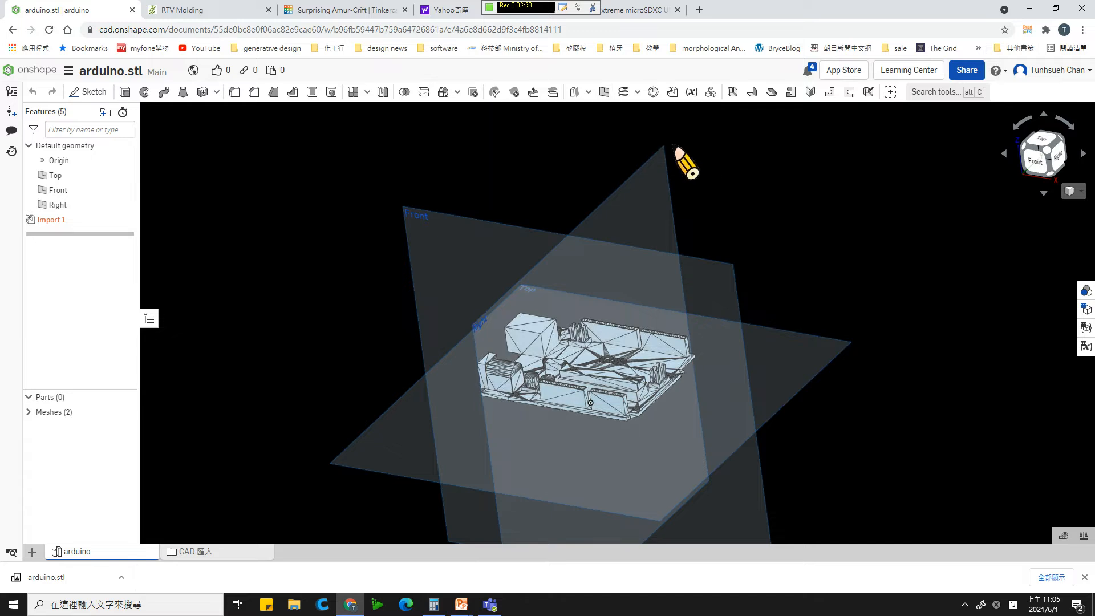
# - Start a new reference plane for the board mesh and set its type to Plane point
pyautogui.click(604, 92)
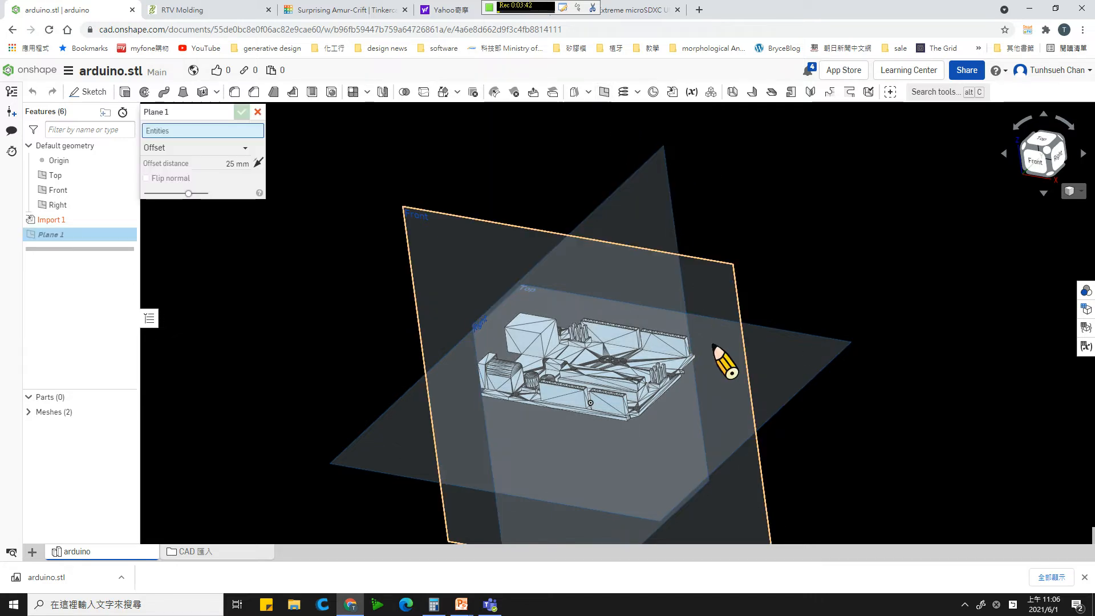
pyautogui.scroll(4, 722, 407)
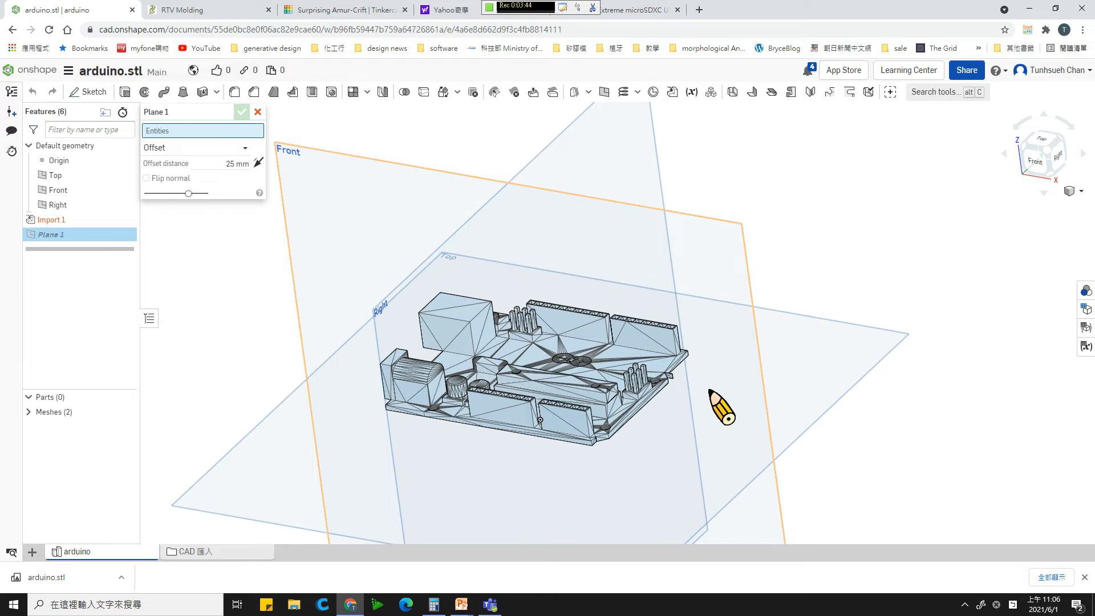
pyautogui.scroll(6, 722, 407)
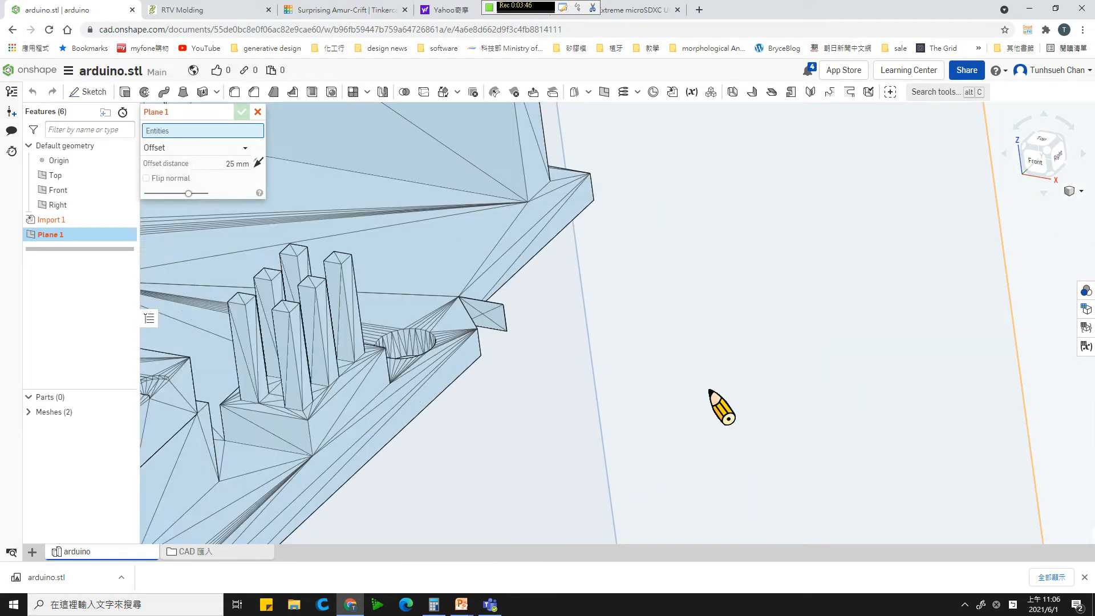
pyautogui.click(224, 147)
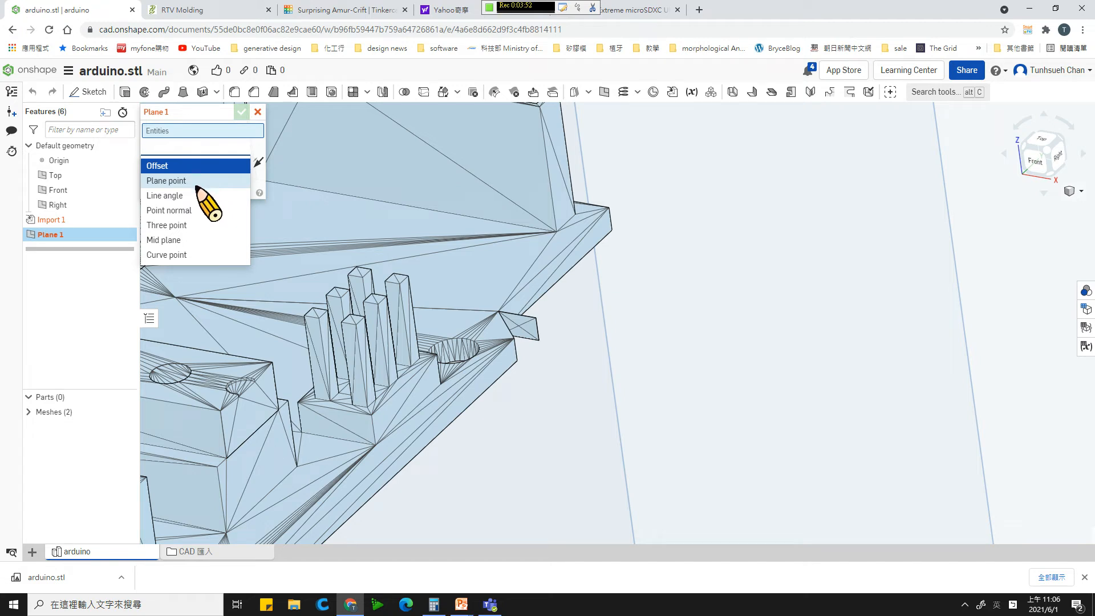
pyautogui.click(172, 181)
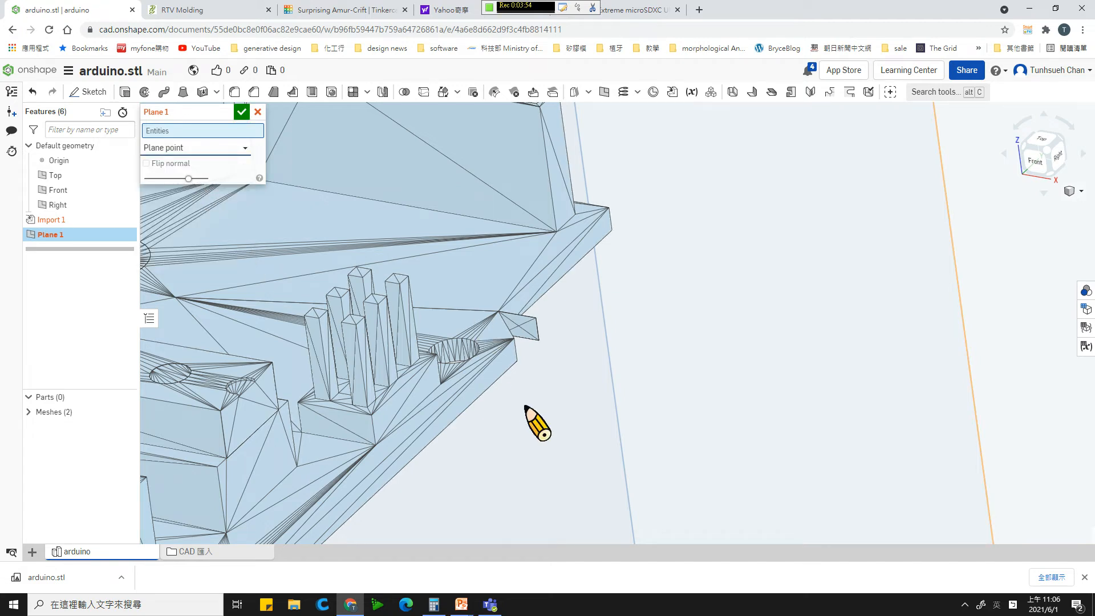
# - Create the plane parallel to the Right plane through the lower mesh point on the board's short edge beside the six-pin header
pyautogui.scroll(-6, 526, 408)
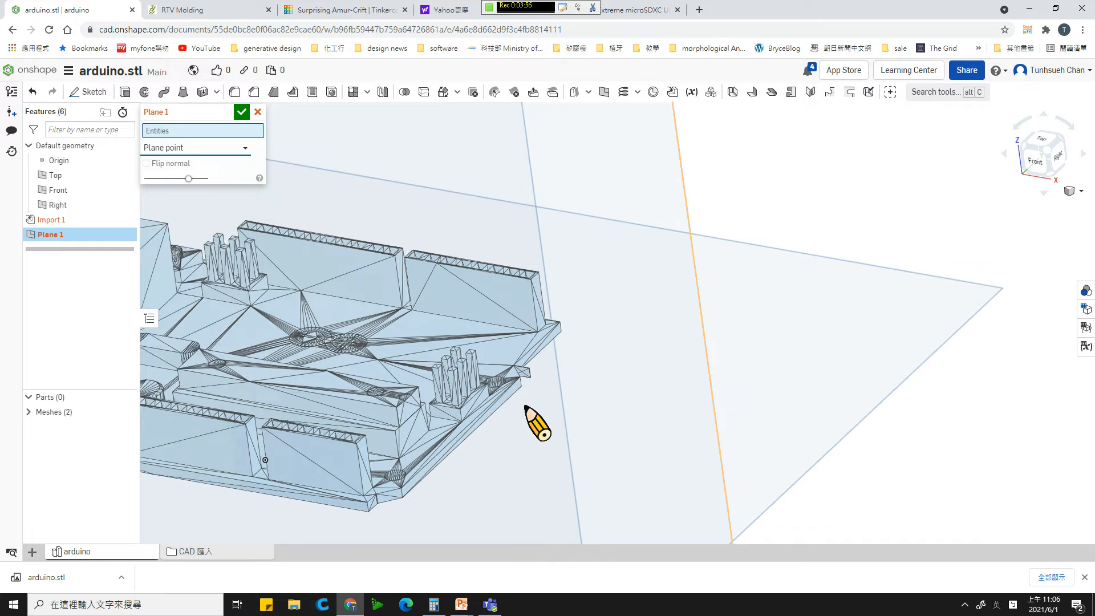
pyautogui.scroll(-2, 536, 422)
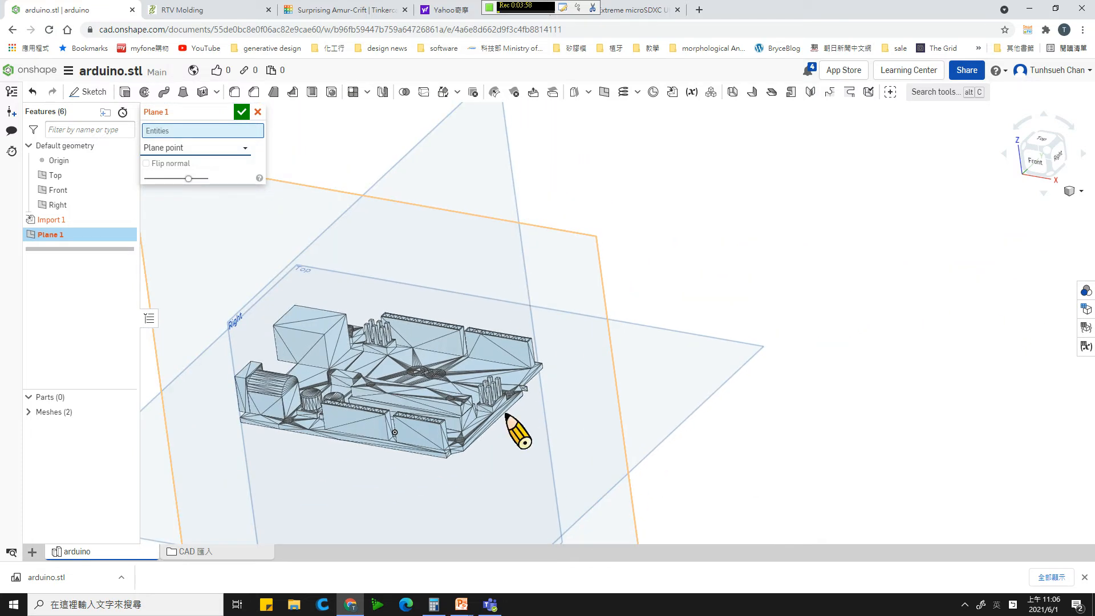
pyautogui.scroll(-1, 520, 409)
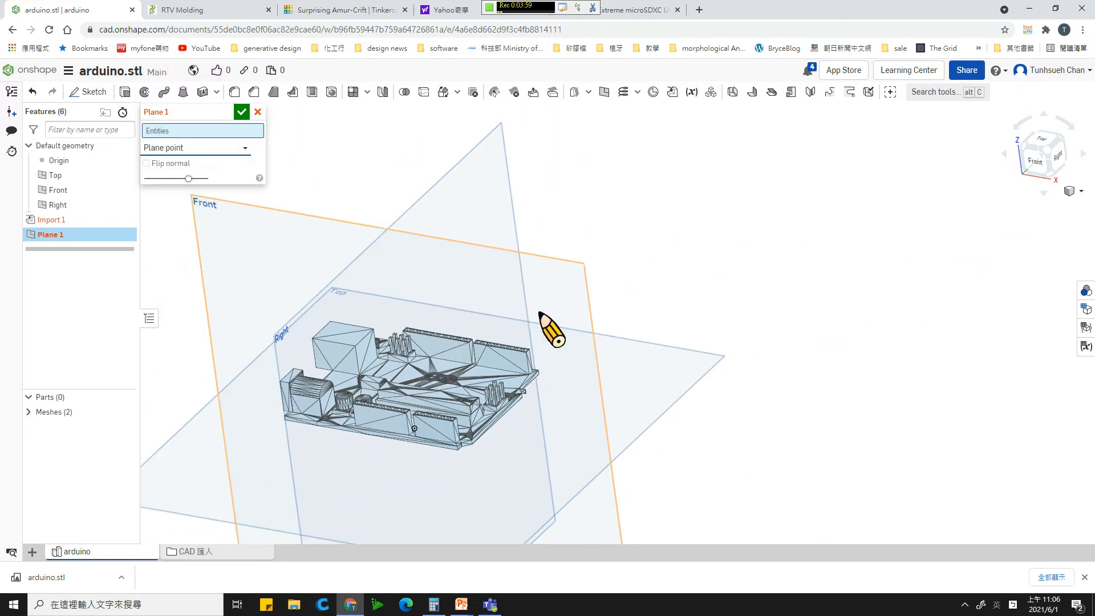
pyautogui.click(456, 178)
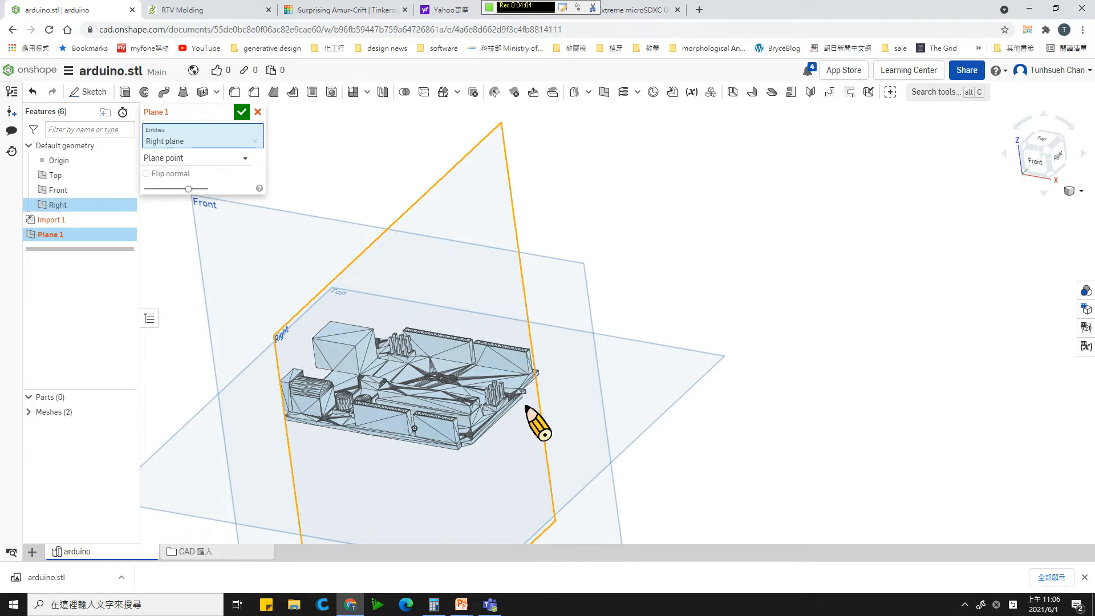
pyautogui.scroll(6, 499, 435)
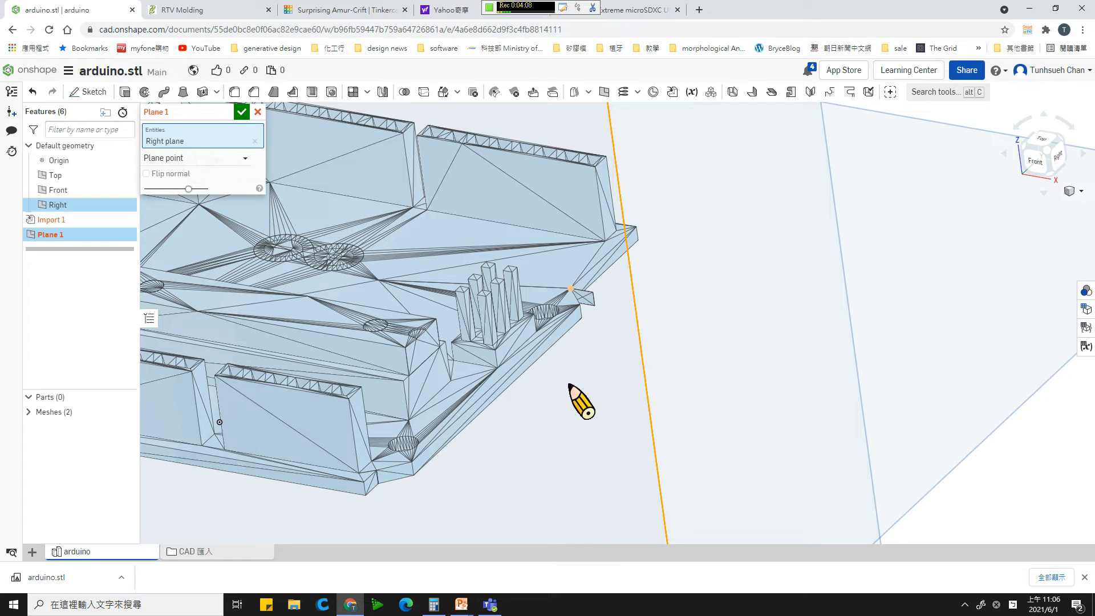
pyautogui.scroll(4, 581, 404)
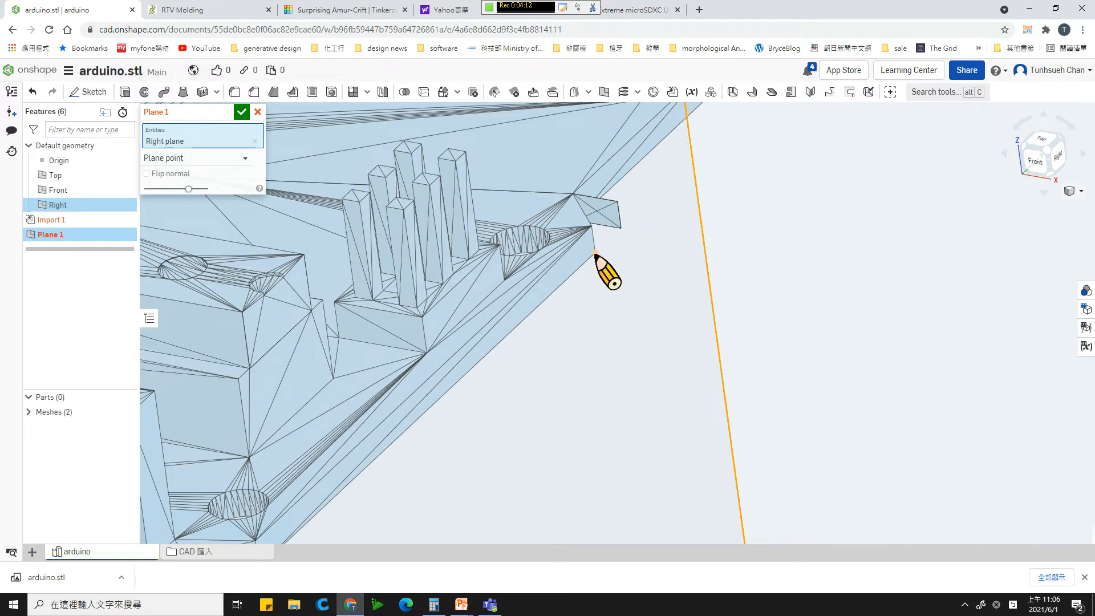
pyautogui.click(595, 252)
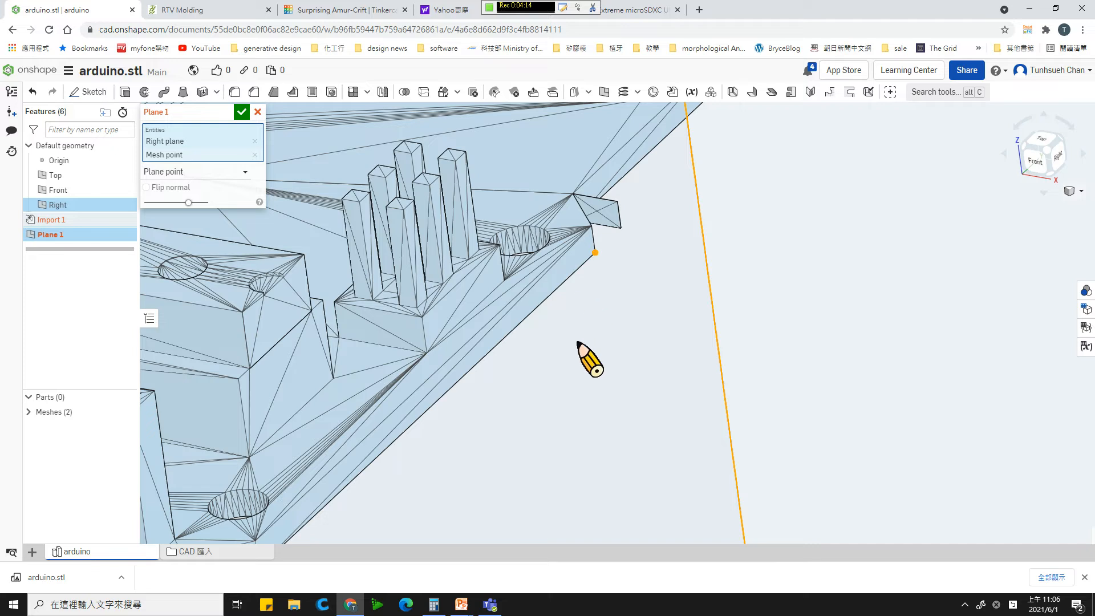
pyautogui.scroll(-8, 536, 425)
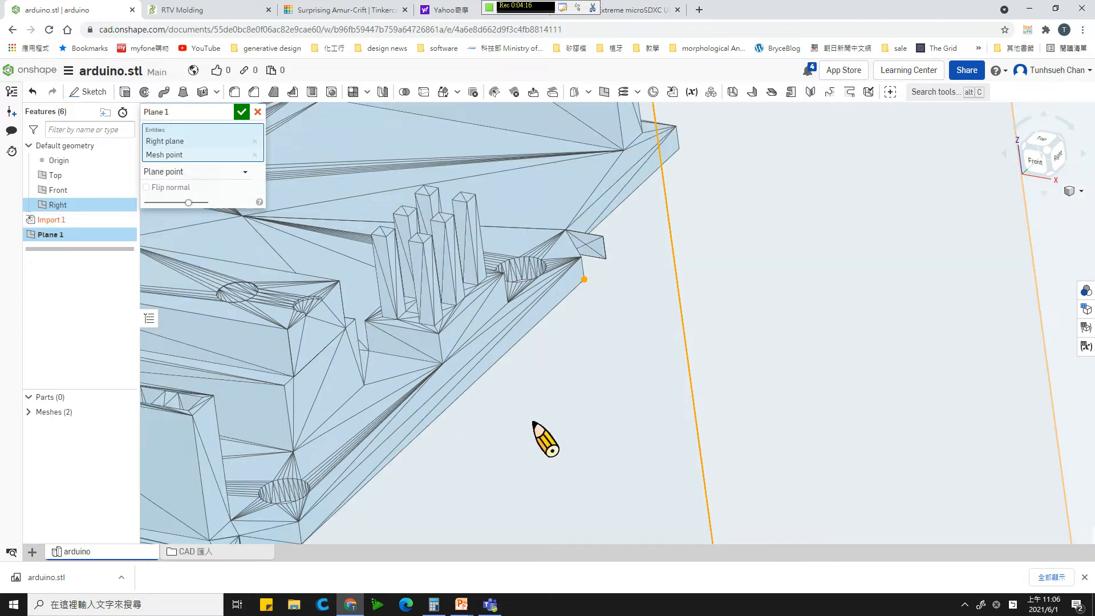
pyautogui.scroll(-5, 537, 425)
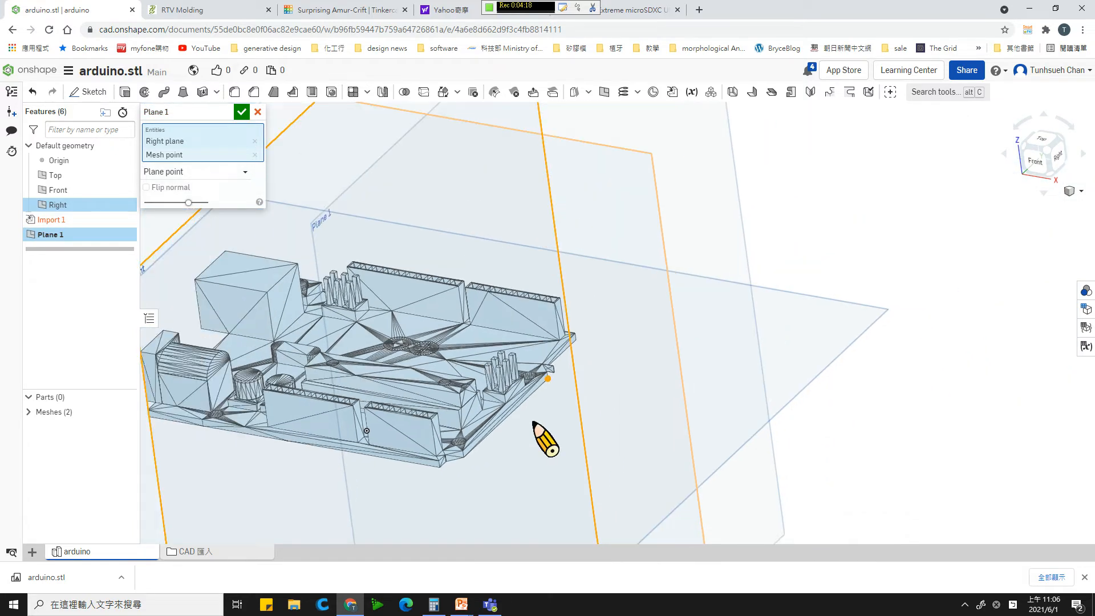
pyautogui.scroll(-2, 545, 439)
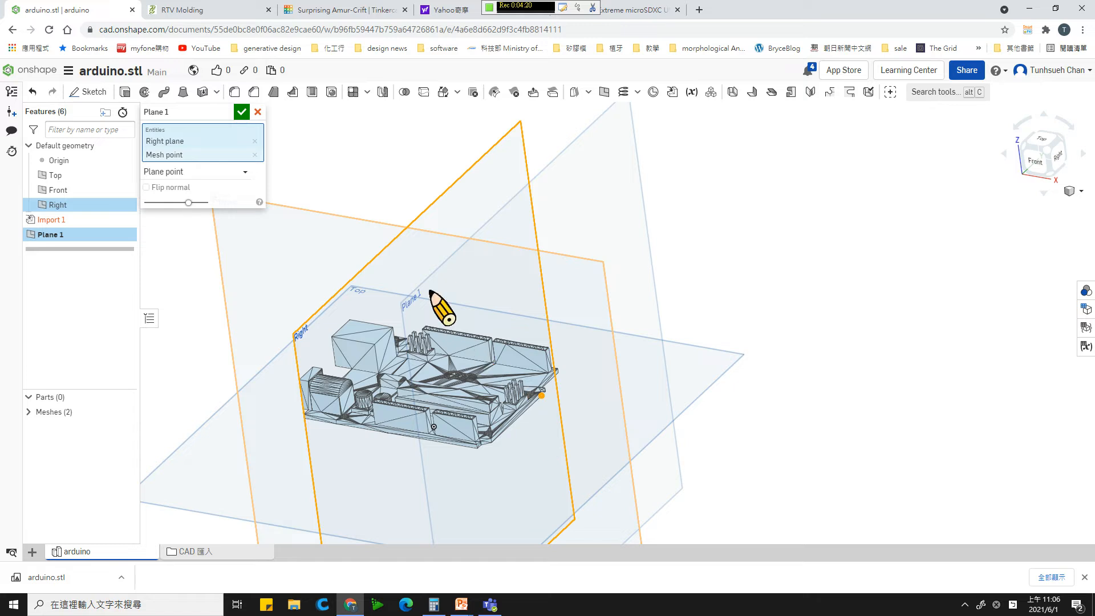
pyautogui.click(242, 112)
# - Examine the new plane's position against the board's edge from above and from the side
pyautogui.moveTo(582, 332); pyautogui.dragTo(661, 378, button='right')
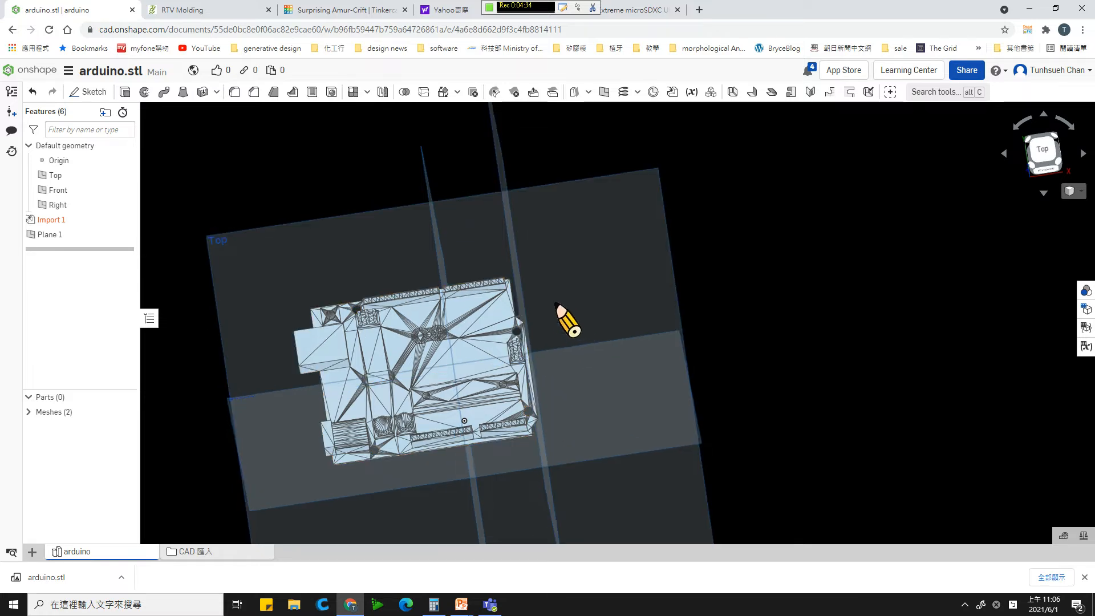
pyautogui.moveTo(556, 303); pyautogui.dragTo(528, 277, button='right')
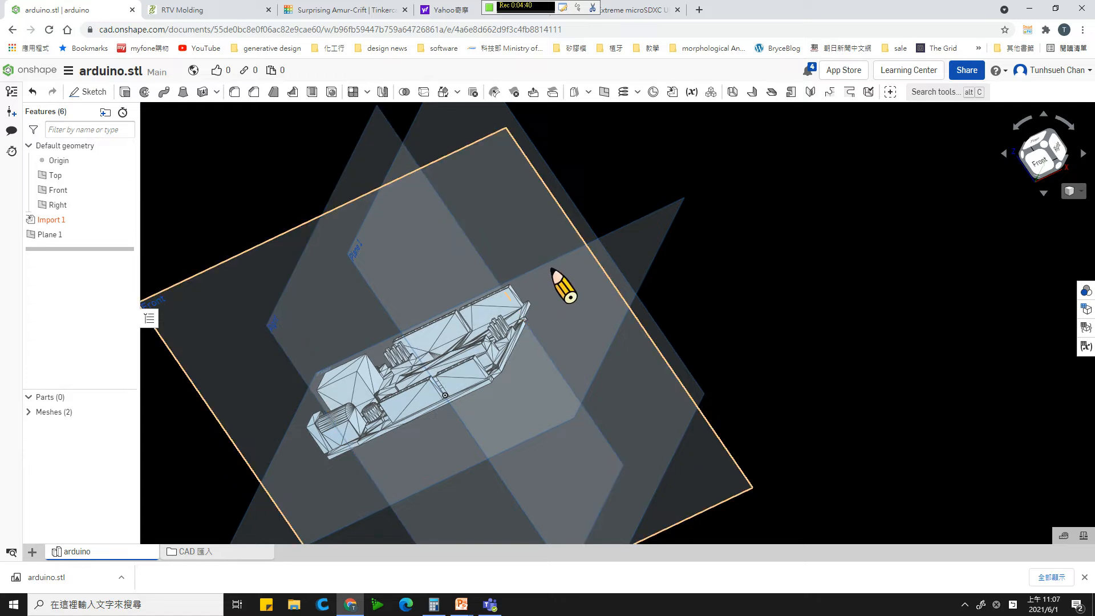
pyautogui.moveTo(580, 306)
pyautogui.mouseDown(button='right')
pyautogui.moveTo(589, 288)
pyautogui.moveTo(569, 278)
pyautogui.moveTo(543, 284)
pyautogui.moveTo(550, 308)
pyautogui.moveTo(577, 320)
pyautogui.mouseUp(button='right')
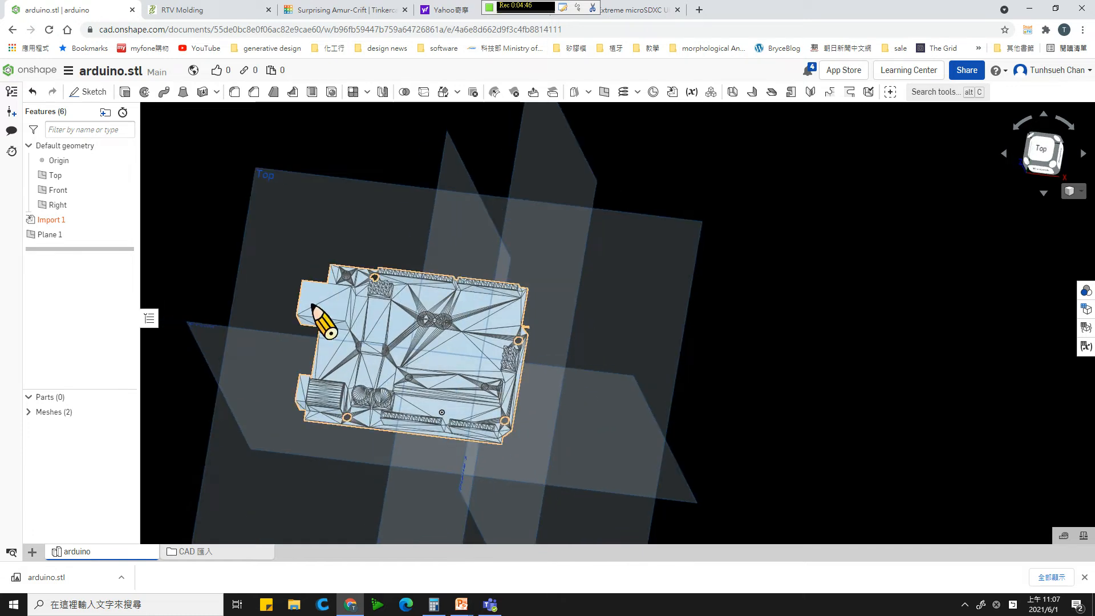
pyautogui.moveTo(318, 313)
pyautogui.mouseDown(button='right')
pyautogui.moveTo(398, 391)
pyautogui.moveTo(311, 338)
pyautogui.moveTo(333, 361)
pyautogui.mouseUp(button='right')
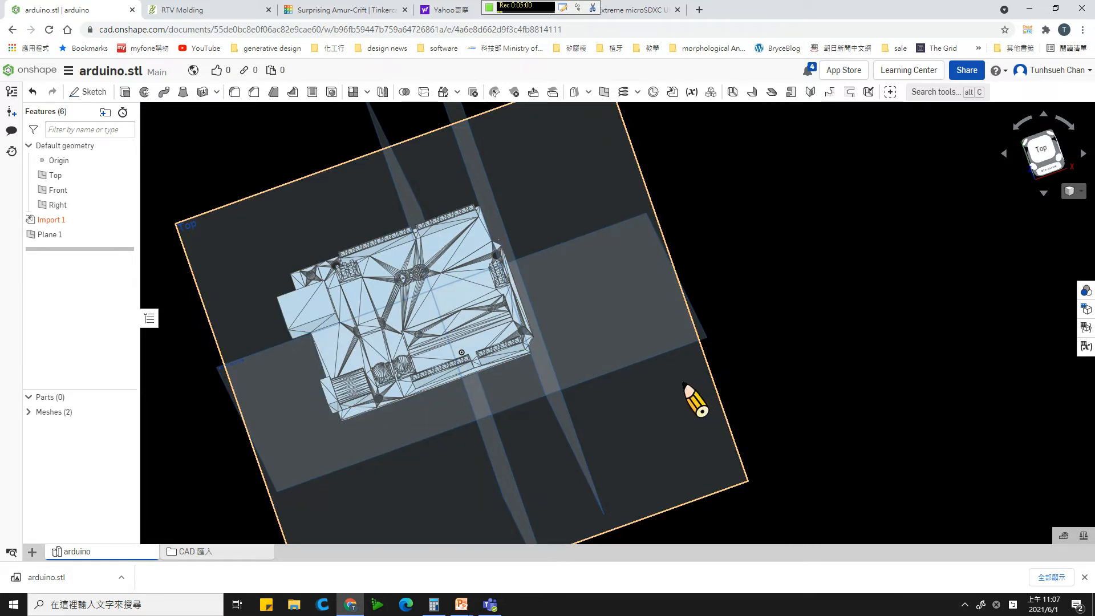
pyautogui.moveTo(683, 384); pyautogui.dragTo(628, 359, button='right')
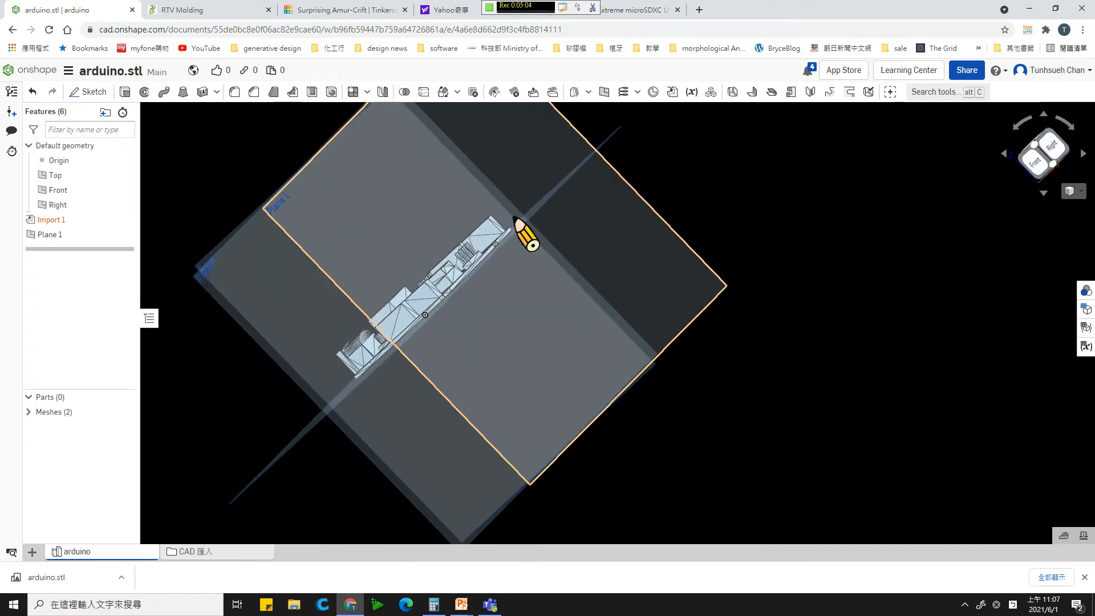
pyautogui.moveTo(518, 225); pyautogui.dragTo(609, 244, button='right')
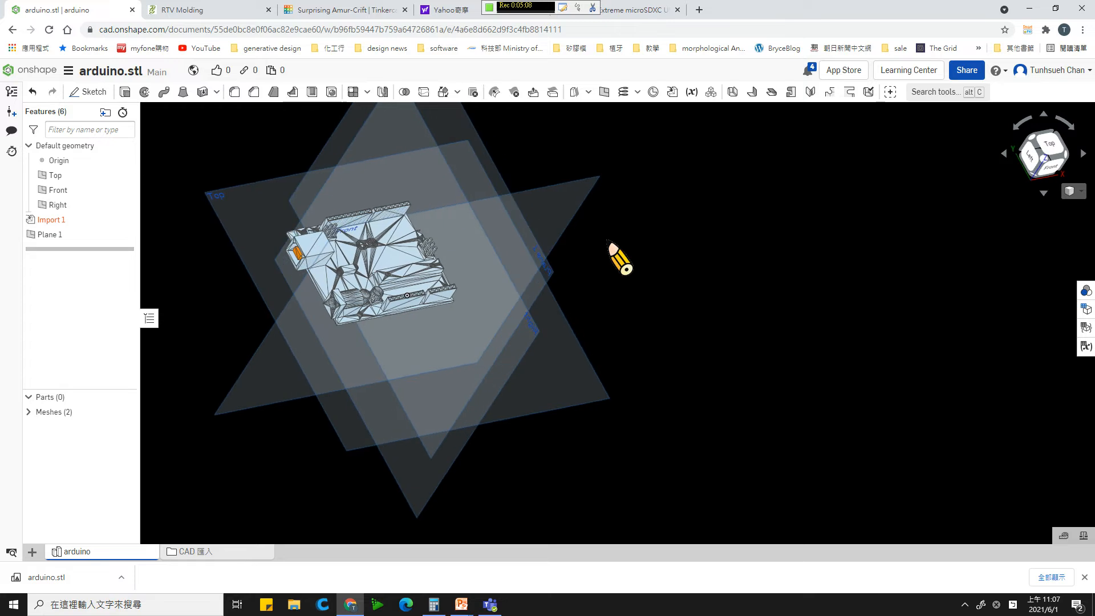
# - Examine up close the two connectors protruding from the board's opposite short edge and the edge behind them
pyautogui.scroll(5, 285, 288)
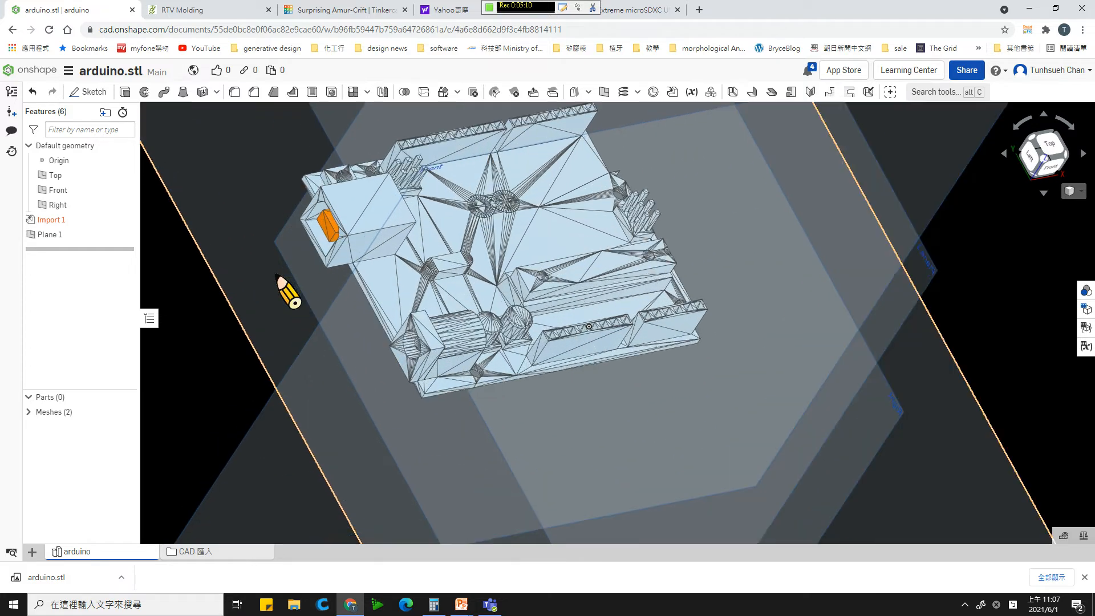
pyautogui.scroll(1, 276, 274)
pyautogui.moveTo(317, 302); pyautogui.dragTo(328, 302, button='right')
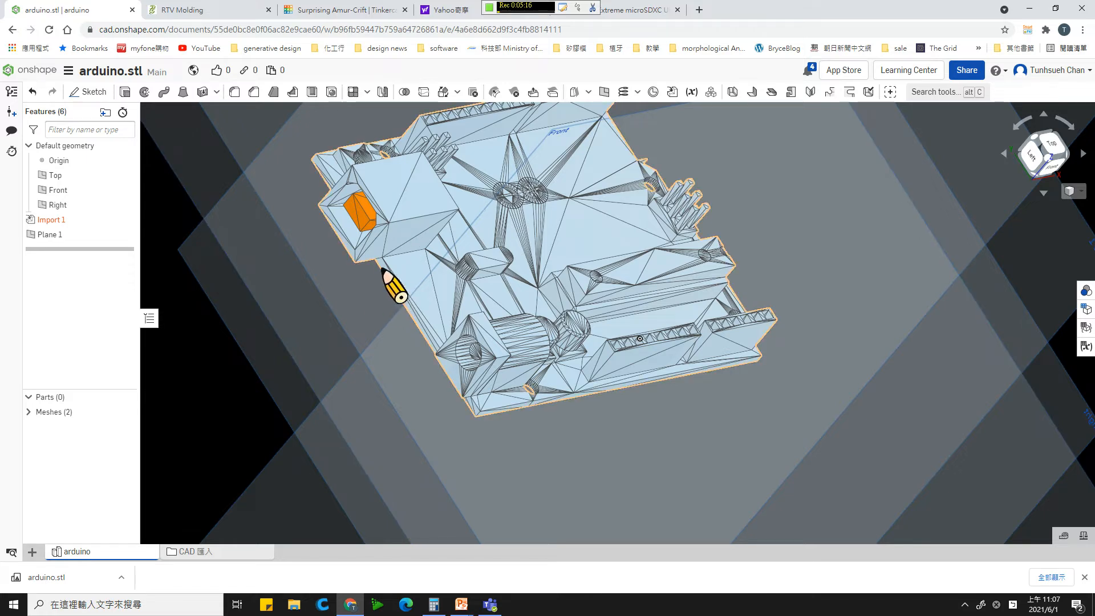
pyautogui.moveTo(334, 252); pyautogui.dragTo(355, 251, button='right')
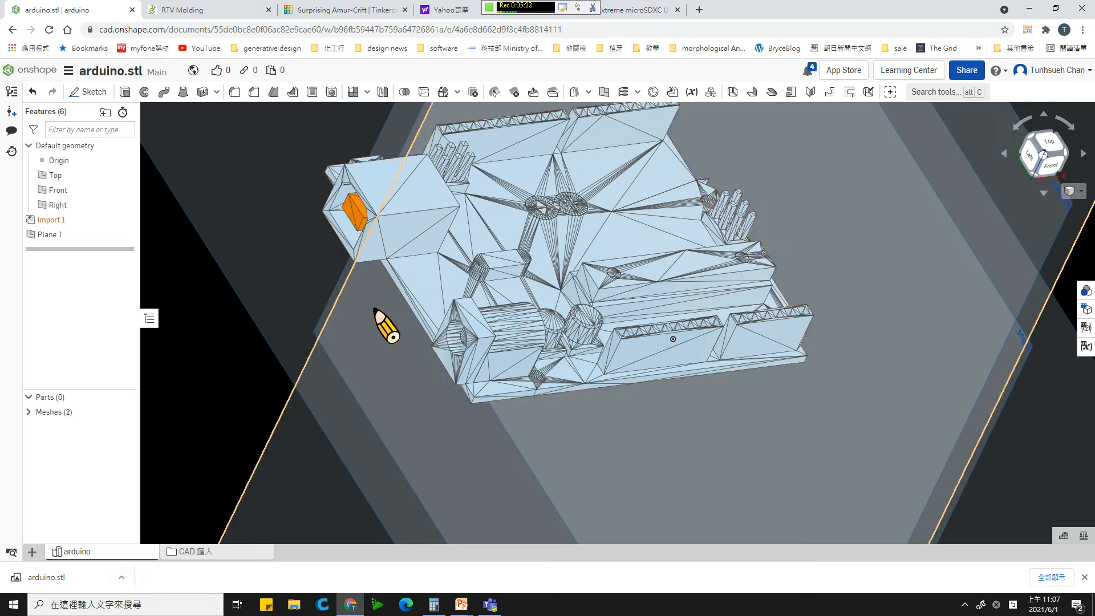
pyautogui.moveTo(389, 311); pyautogui.dragTo(383, 293, button='right')
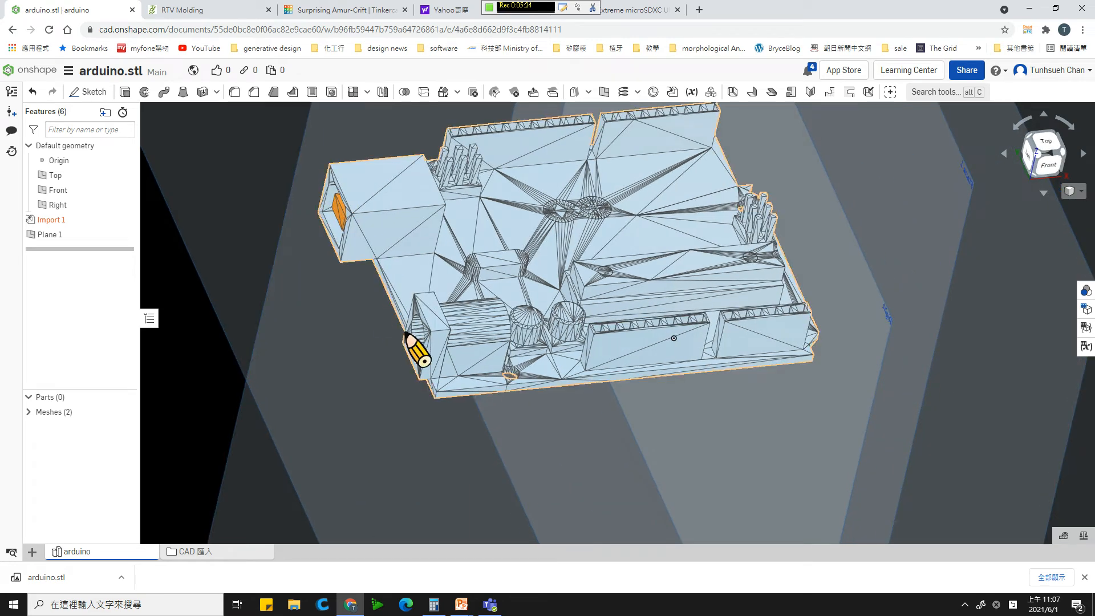
pyautogui.moveTo(405, 332); pyautogui.dragTo(331, 251, button='right')
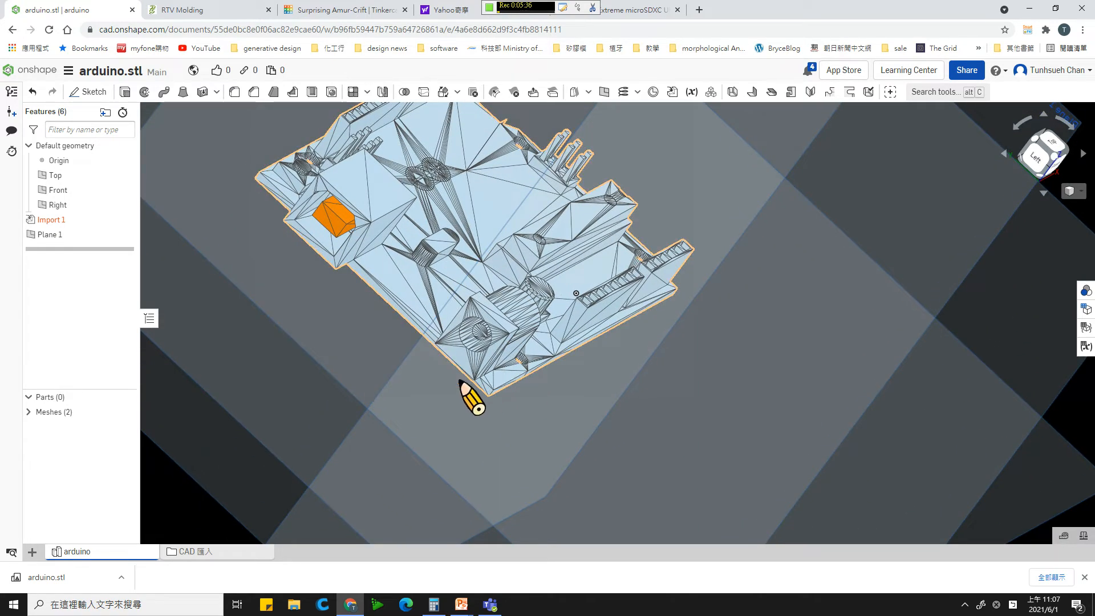
pyautogui.moveTo(408, 389); pyautogui.dragTo(408, 391, button='right')
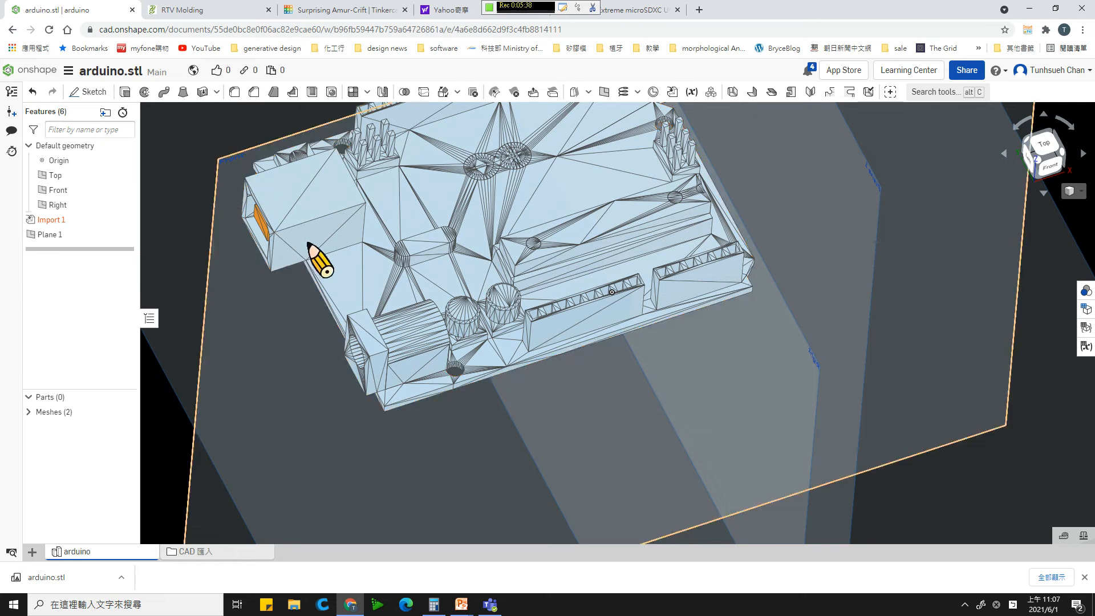
pyautogui.moveTo(407, 354); pyautogui.dragTo(354, 231, button='right')
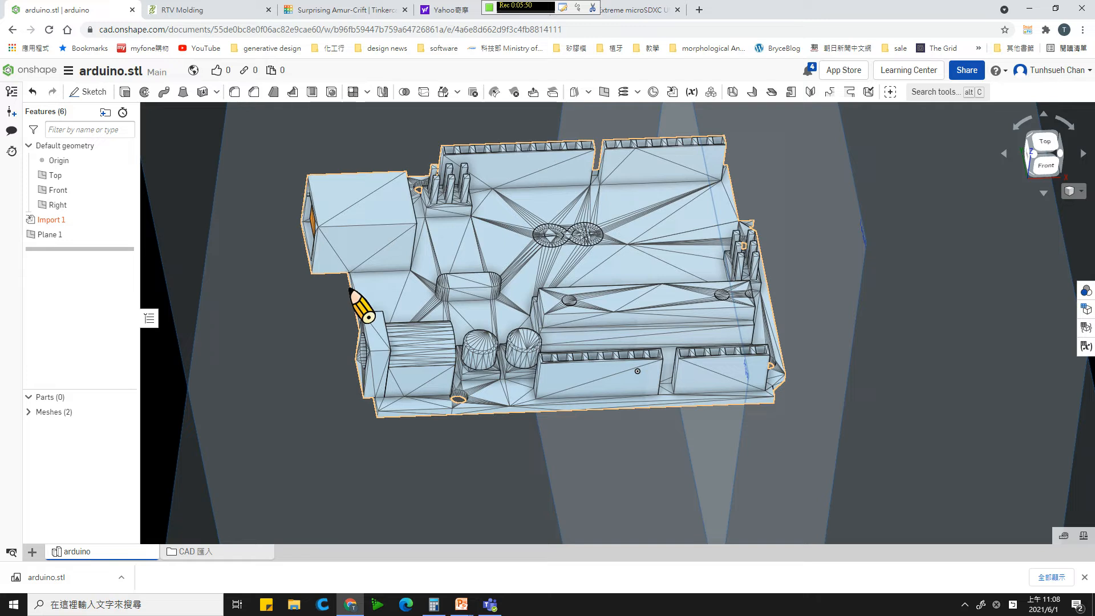
pyautogui.moveTo(442, 269); pyautogui.dragTo(399, 403, button='right')
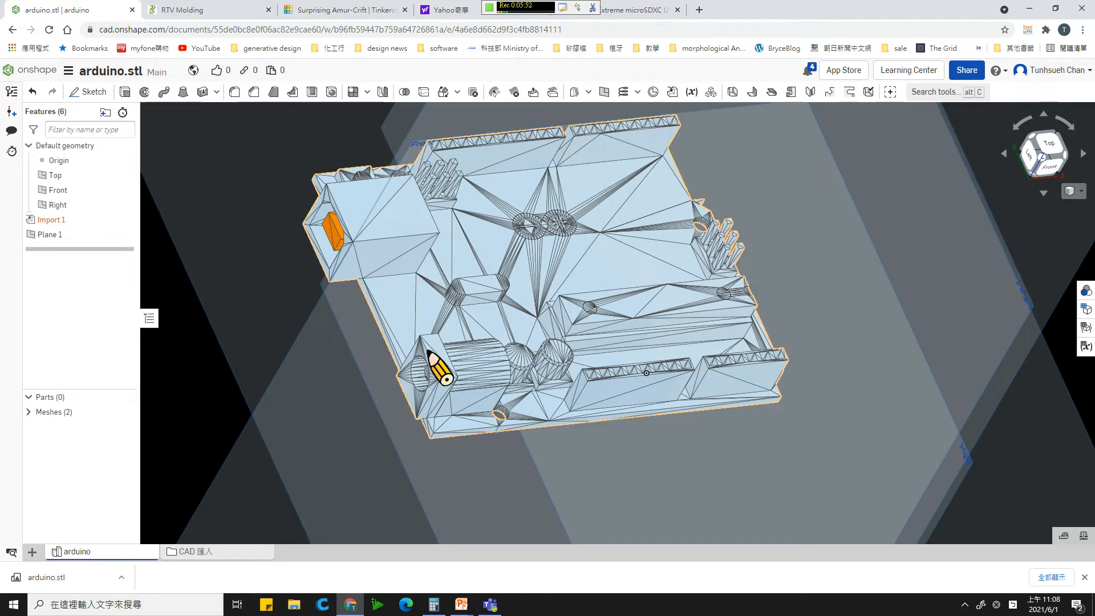
pyautogui.moveTo(429, 352); pyautogui.dragTo(461, 418, button='right')
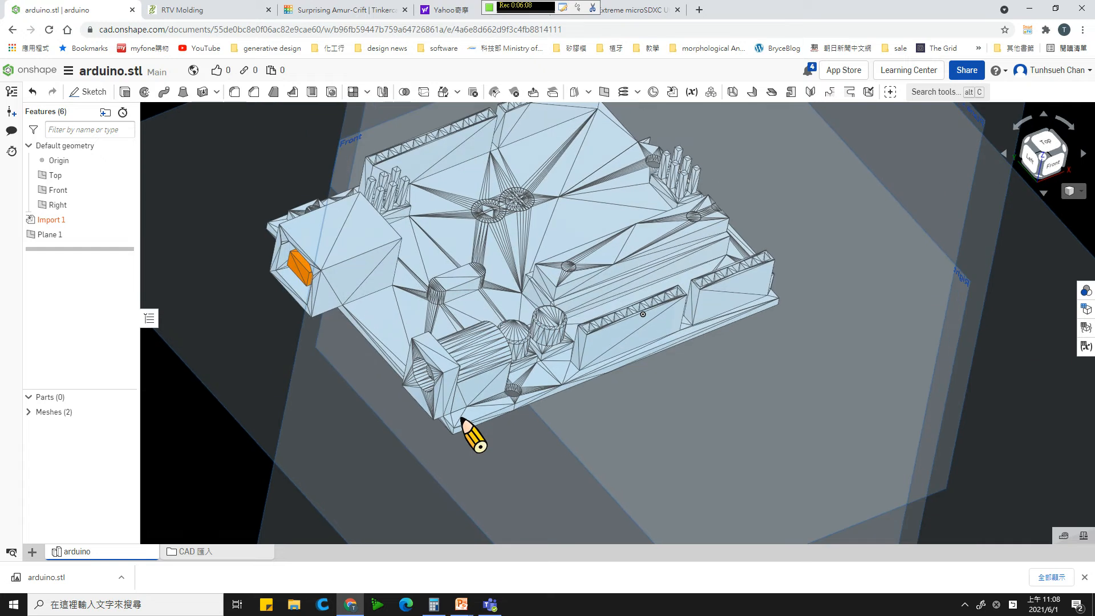
pyautogui.scroll(-3, 469, 342)
pyautogui.scroll(-3, 466, 337)
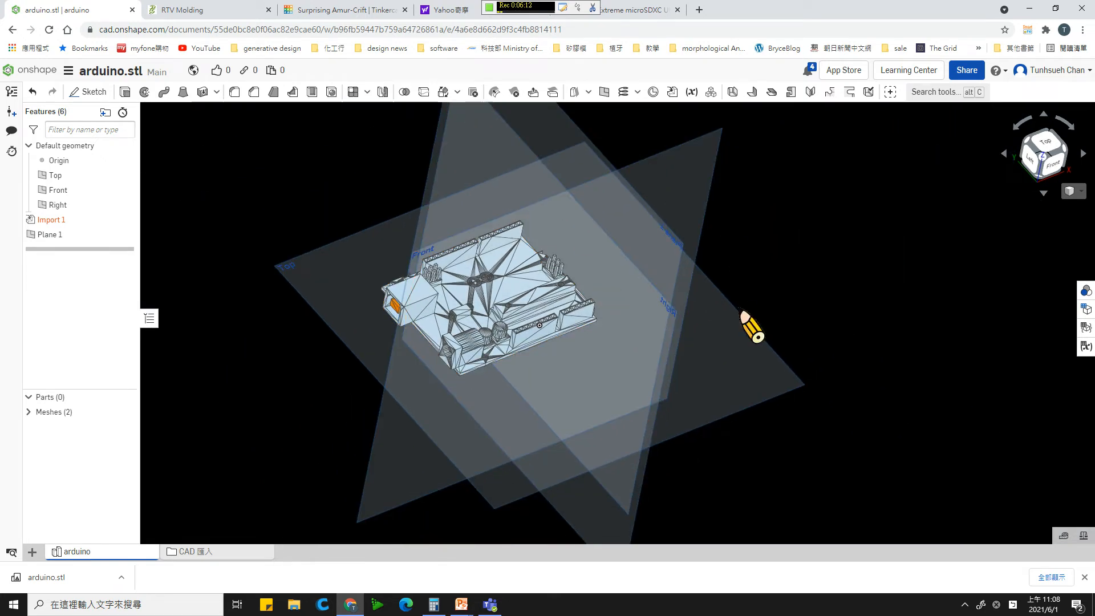
pyautogui.moveTo(762, 367)
pyautogui.mouseDown(button='right')
pyautogui.moveTo(721, 337)
pyautogui.moveTo(734, 318)
pyautogui.moveTo(756, 322)
pyautogui.moveTo(763, 344)
pyautogui.moveTo(752, 350)
pyautogui.mouseUp(button='right')
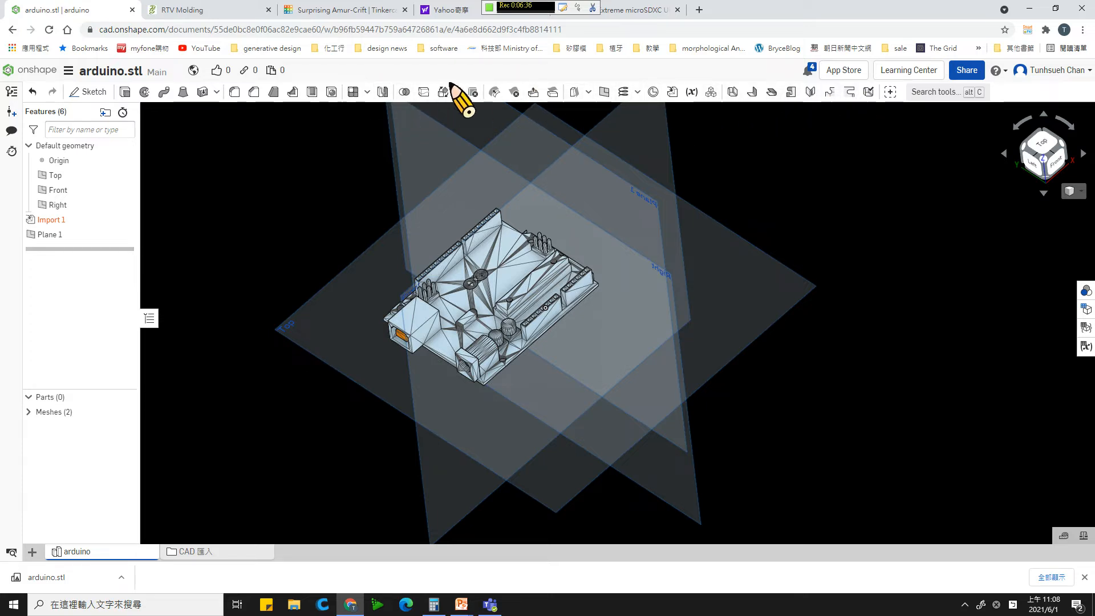
# - Start a second reference plane of type Plane point and select the Right plane as its parallel reference
pyautogui.click(367, 93)
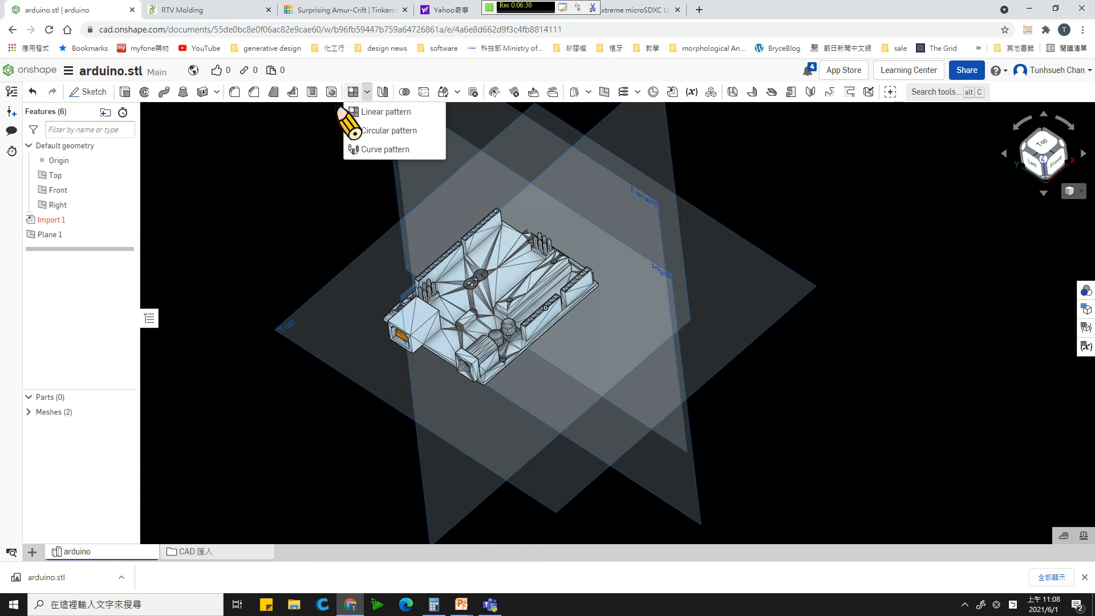
pyautogui.click(304, 127)
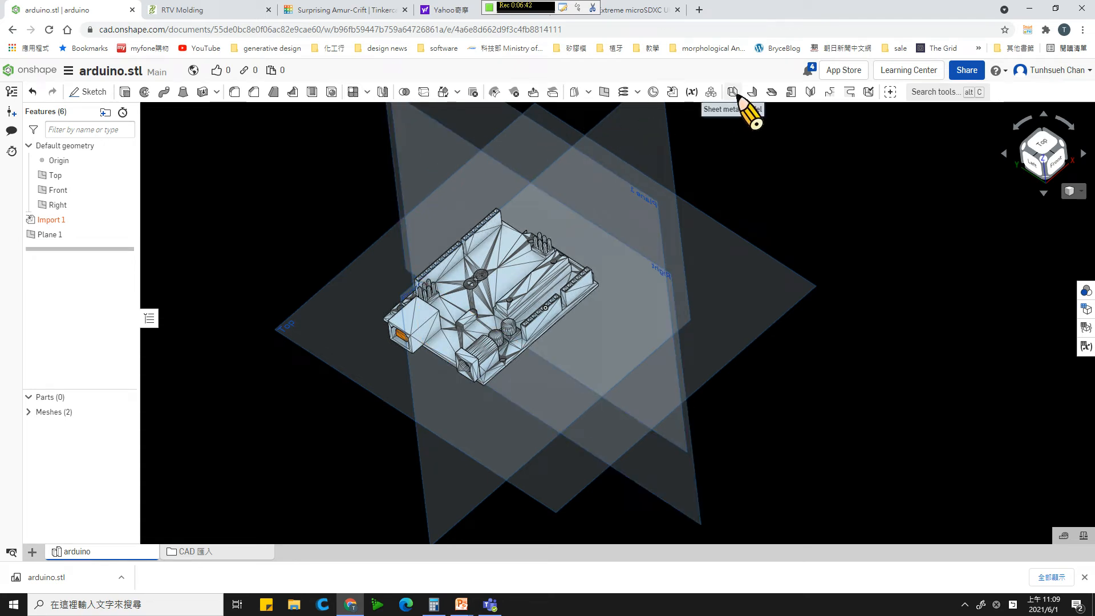
pyautogui.click(605, 92)
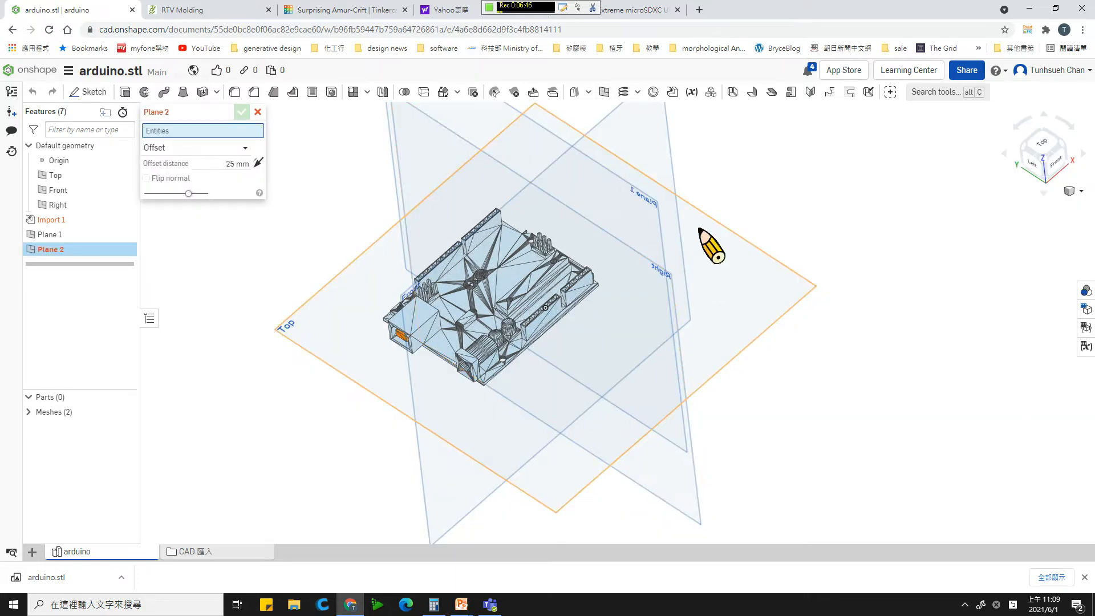
pyautogui.click(215, 149)
pyautogui.click(201, 181)
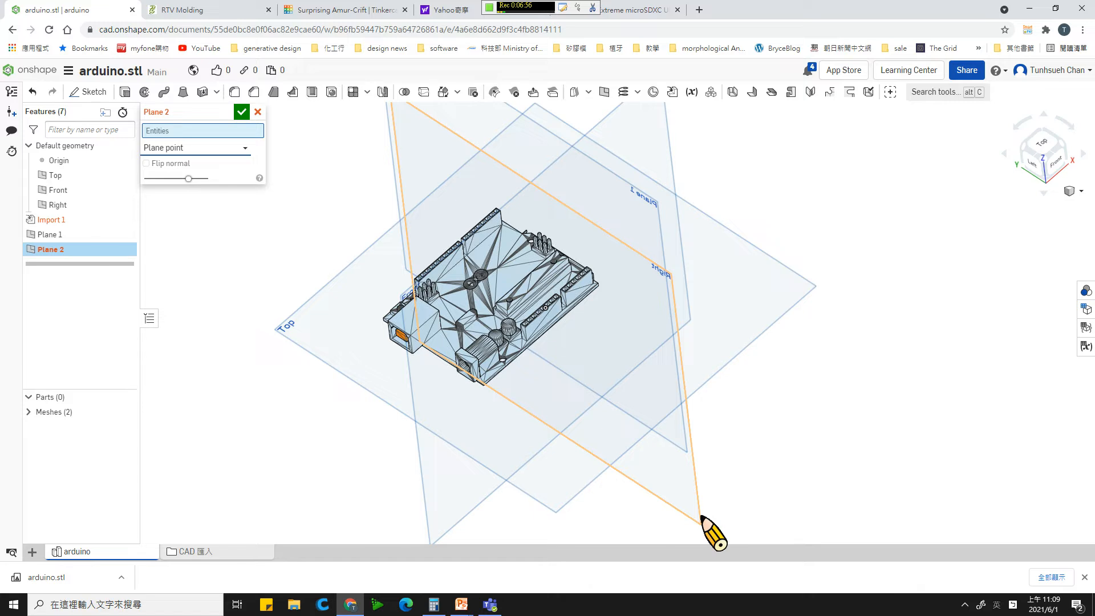
pyautogui.click(700, 519)
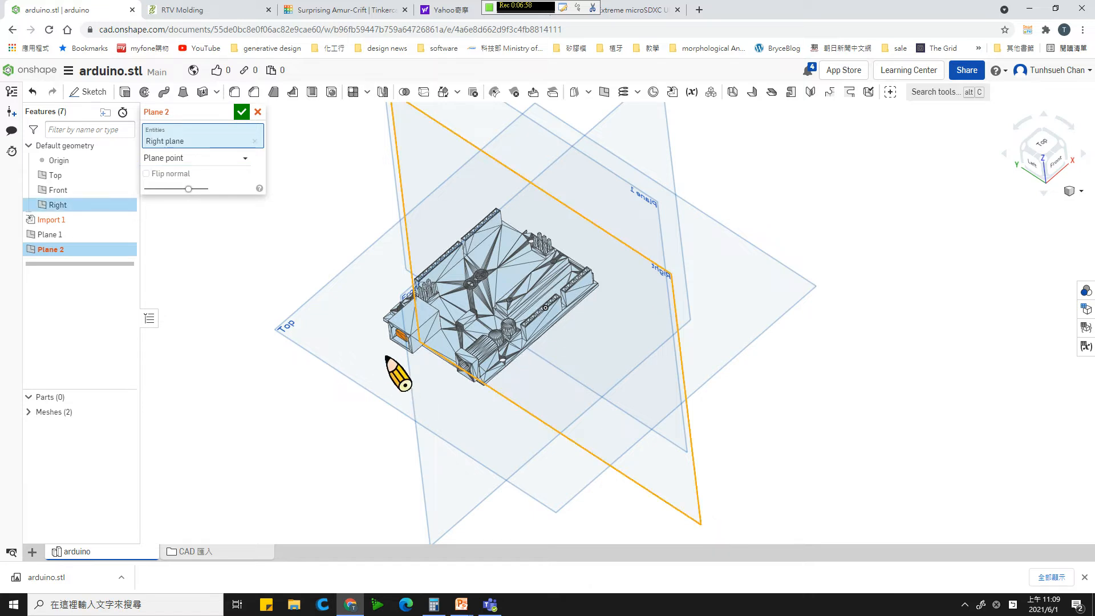
# - Pass the plane through the mesh point at the board's corner beside the larger box-shaped connector and accept it
pyautogui.scroll(5, 342, 297)
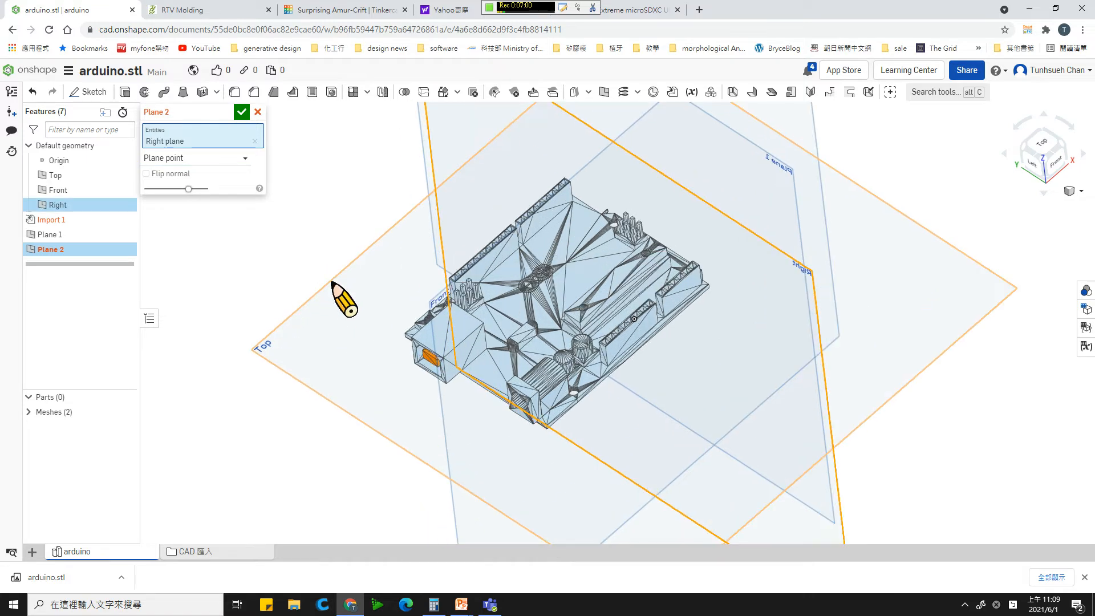
pyautogui.scroll(4, 378, 324)
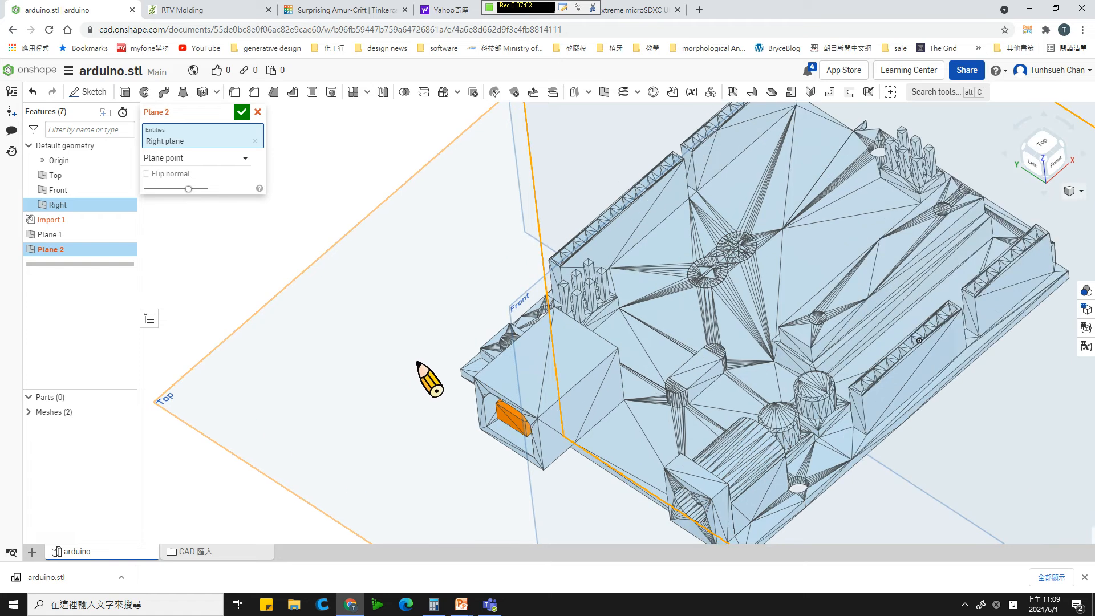
pyautogui.moveTo(444, 355)
pyautogui.mouseDown(button='right')
pyautogui.moveTo(463, 351)
pyautogui.moveTo(431, 356)
pyautogui.mouseUp(button='right')
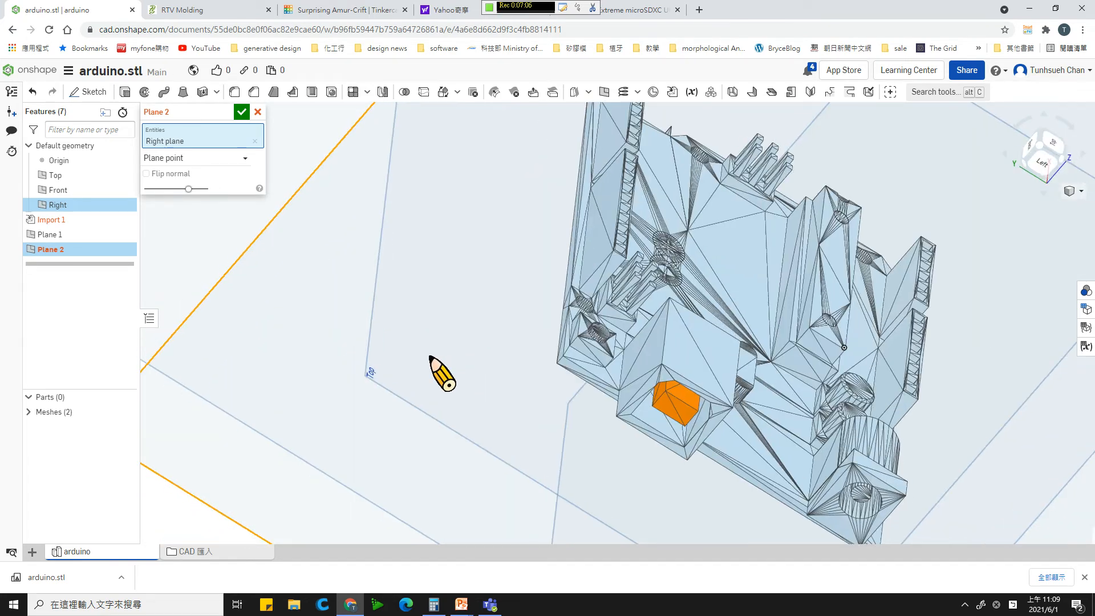
pyautogui.scroll(2, 608, 383)
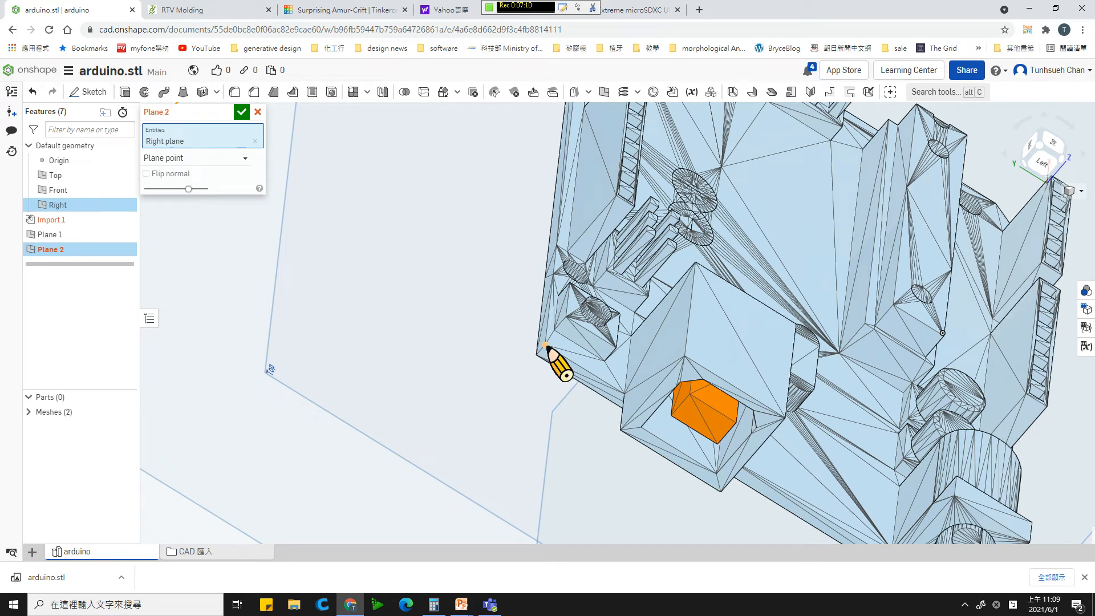
pyautogui.click(545, 345)
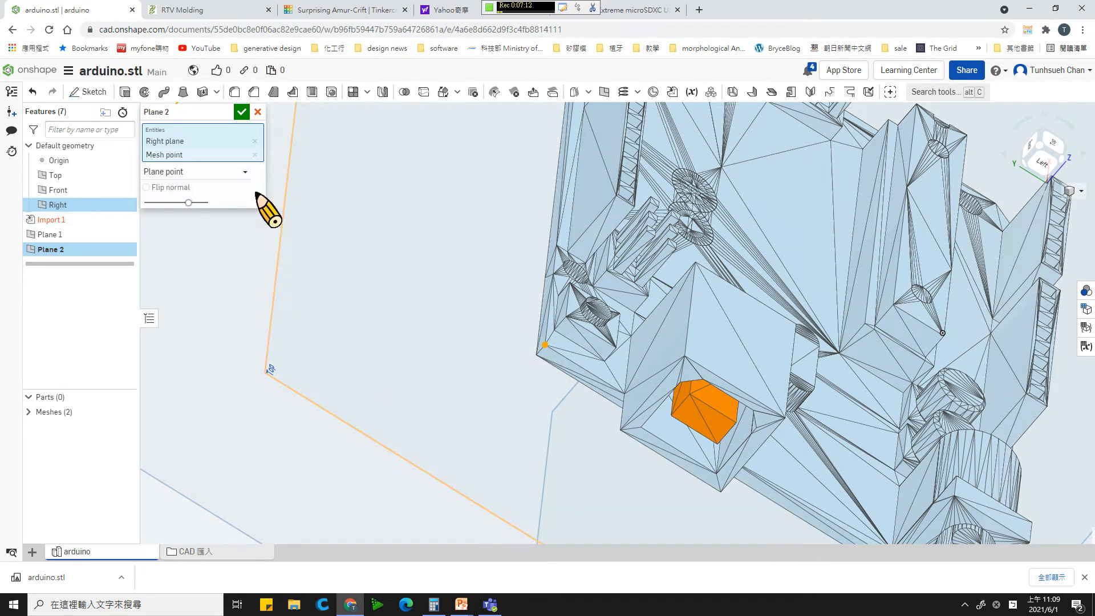
pyautogui.click(242, 113)
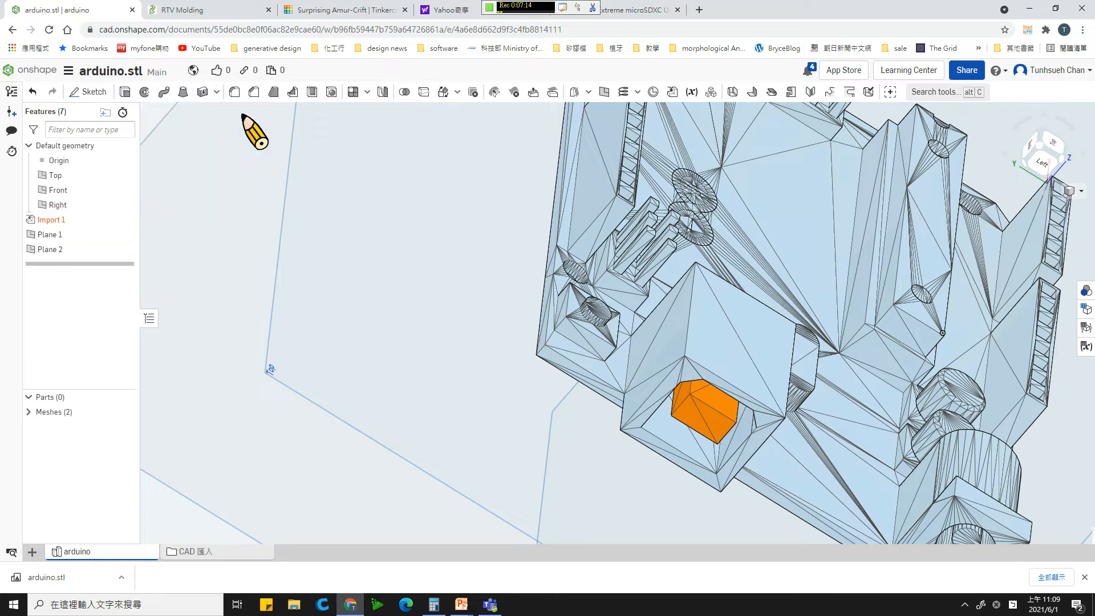
# - Examine the new plane's position against the board's connector-side short edge from several angles
pyautogui.moveTo(491, 237); pyautogui.dragTo(452, 234, button='right')
pyautogui.scroll(-10, 454, 237)
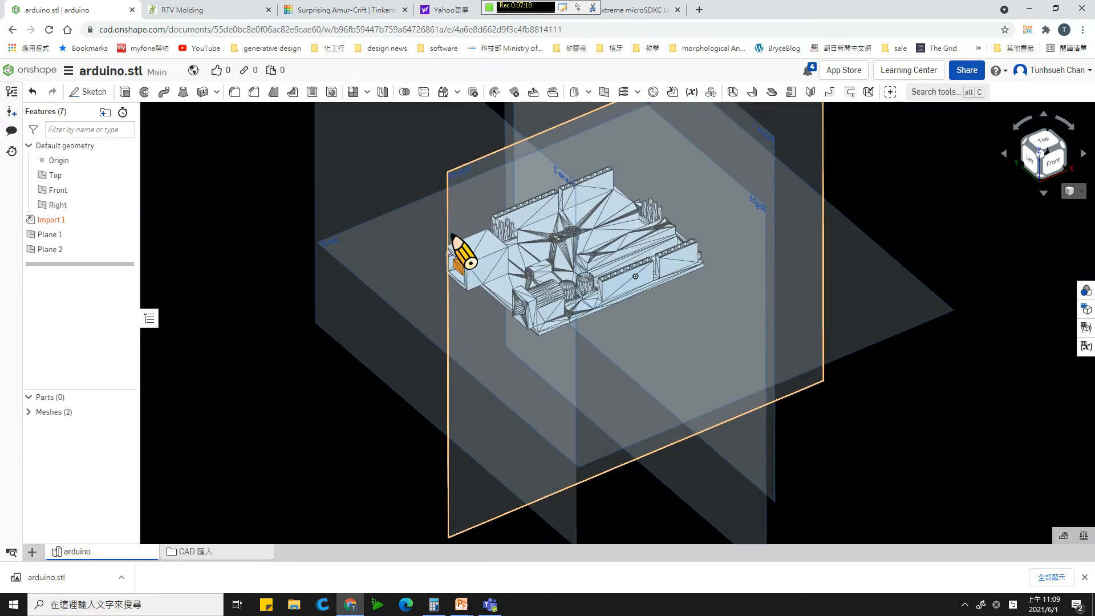
pyautogui.moveTo(655, 485); pyautogui.dragTo(539, 202, button='right')
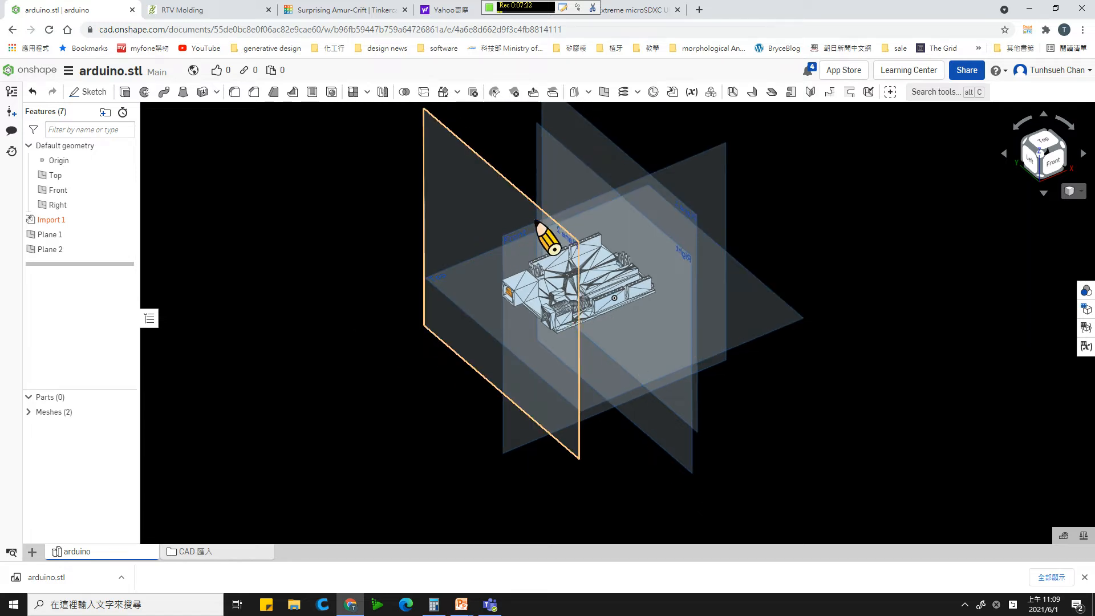
pyautogui.moveTo(378, 234); pyautogui.dragTo(392, 266, button='right')
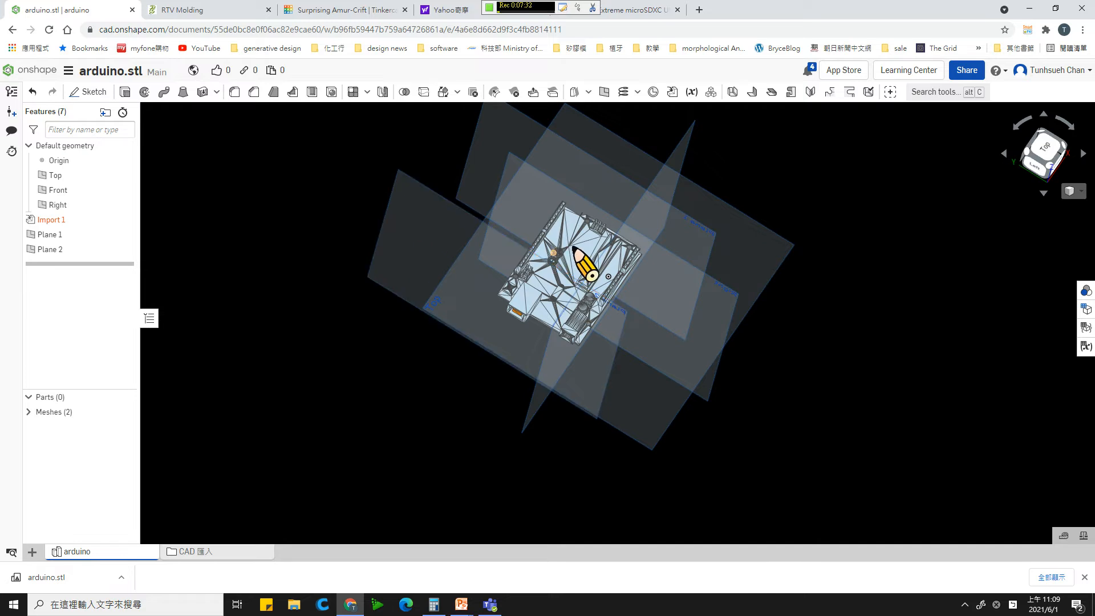
pyautogui.scroll(2, 569, 247)
pyautogui.scroll(3, 569, 247)
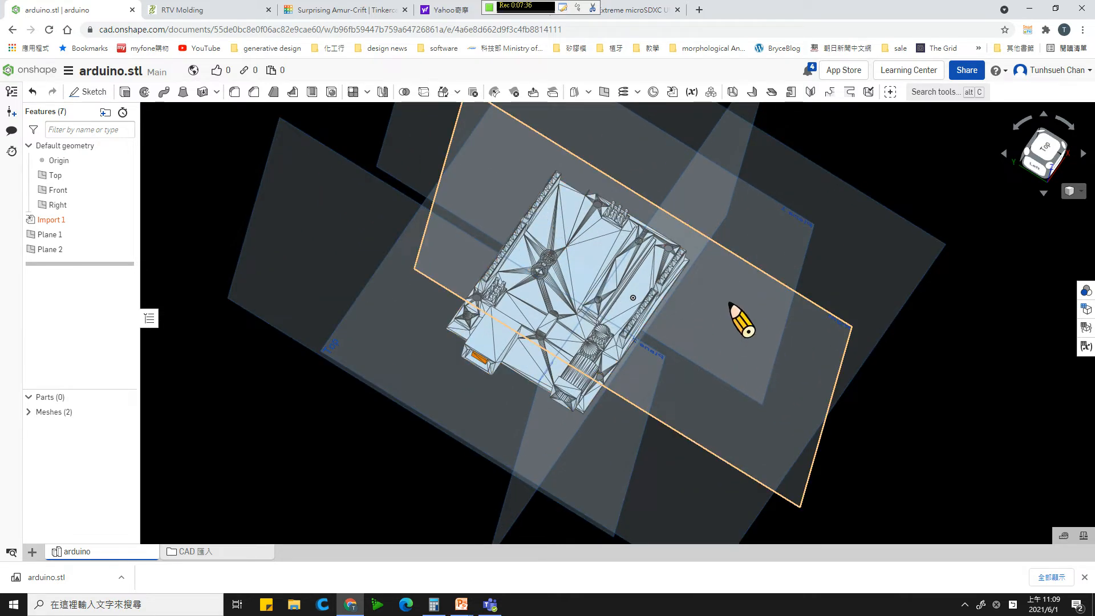
pyautogui.moveTo(731, 306)
pyautogui.mouseDown(button='right')
pyautogui.moveTo(757, 320)
pyautogui.moveTo(714, 296)
pyautogui.mouseUp(button='right')
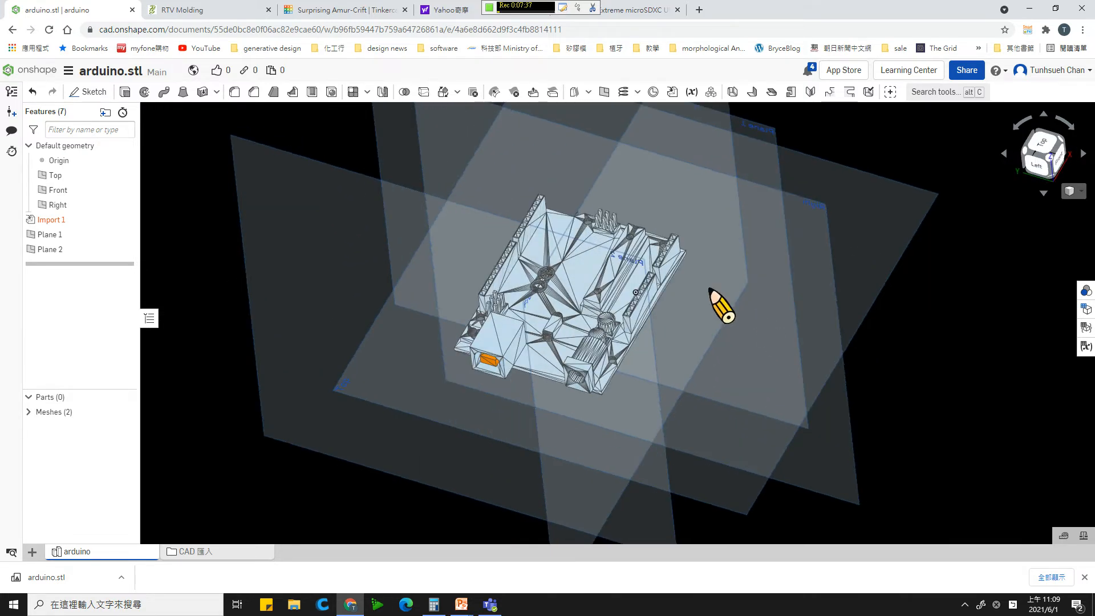
# - Start a third reference plane of type Plane point and select the Front plane as its parallel reference
pyautogui.click(605, 92)
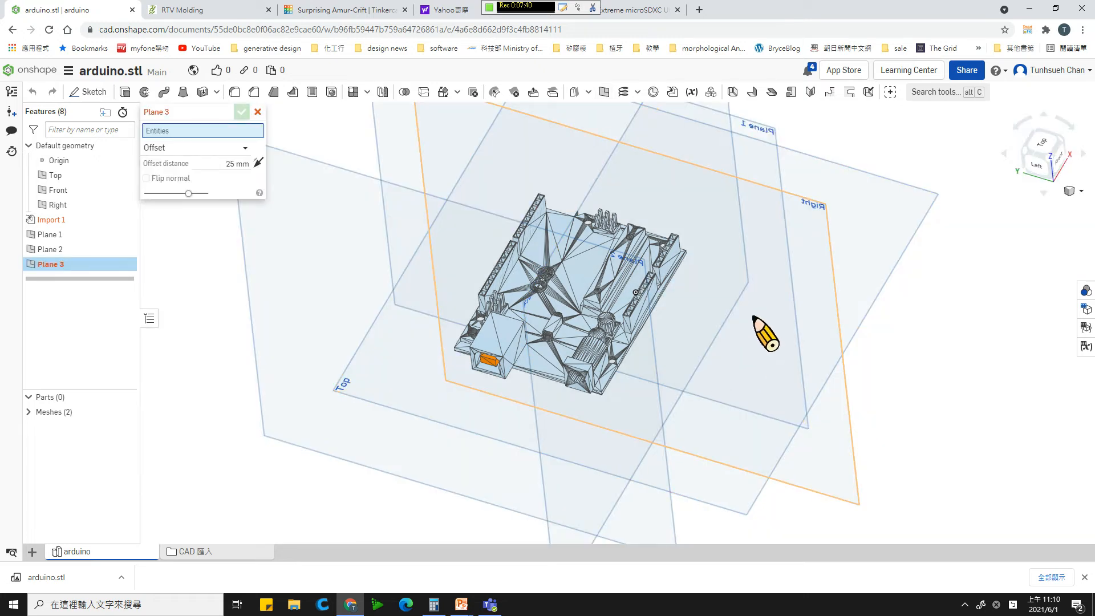
pyautogui.moveTo(754, 317); pyautogui.dragTo(749, 343, button='right')
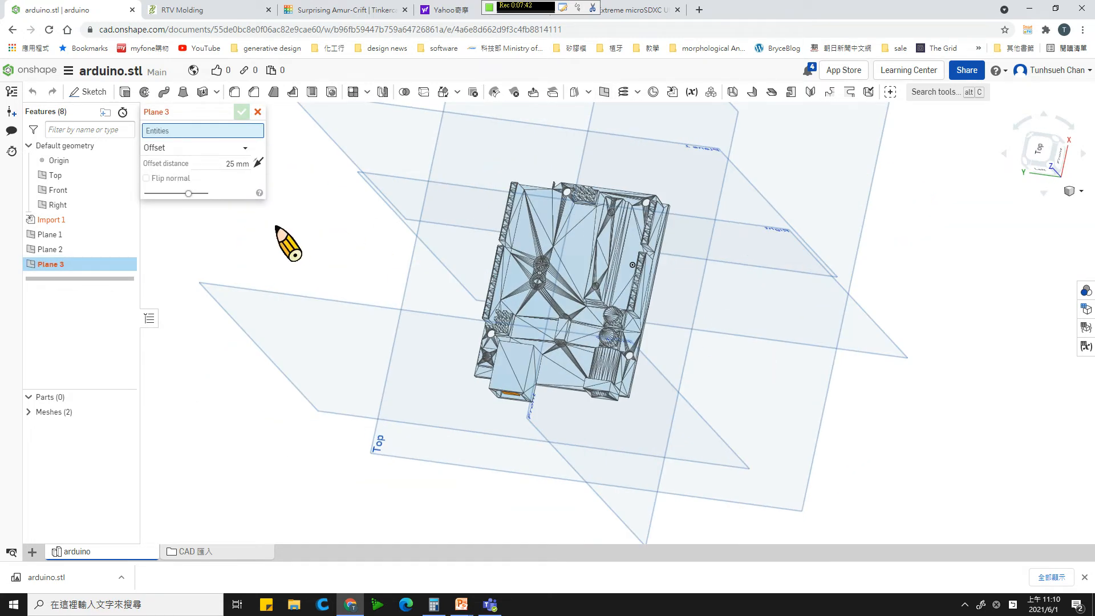
pyautogui.click(244, 147)
pyautogui.click(207, 179)
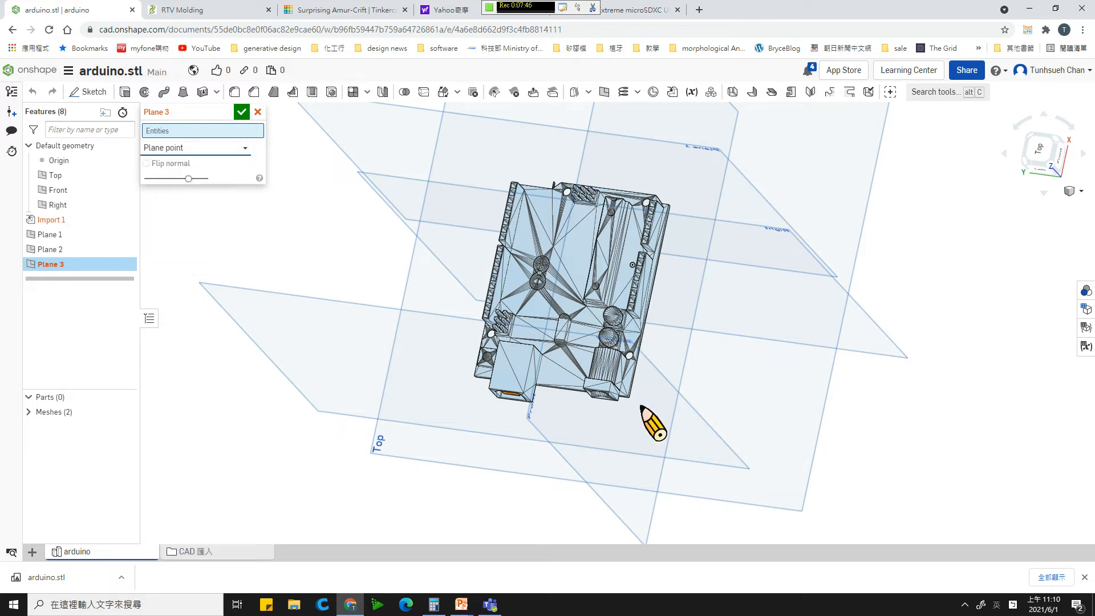
pyautogui.moveTo(747, 335); pyautogui.dragTo(771, 395, button='right')
pyautogui.scroll(-2, 750, 378)
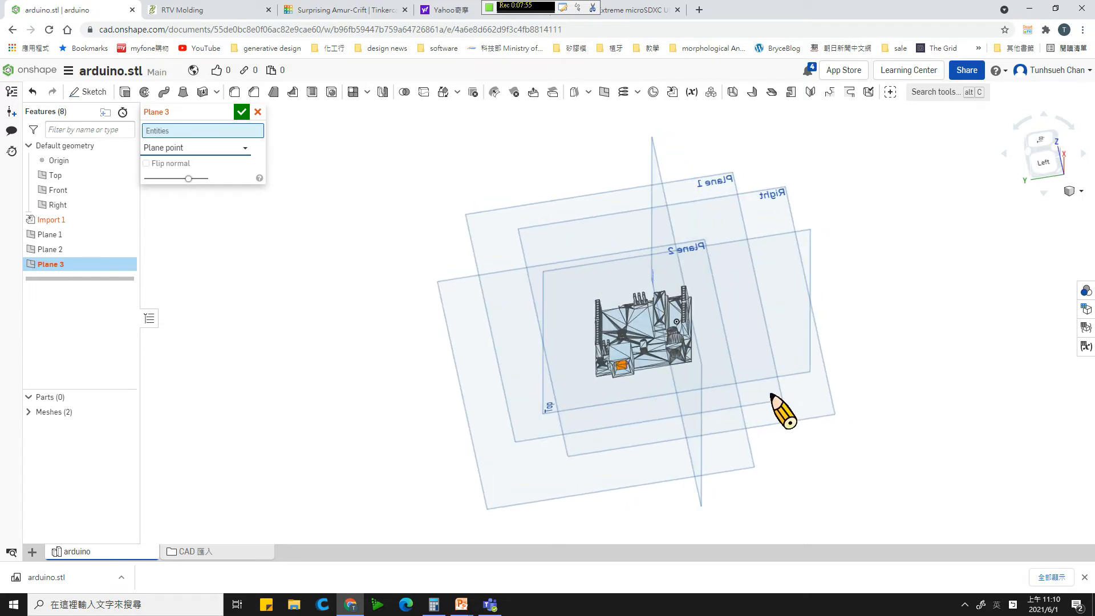
pyautogui.click(663, 176)
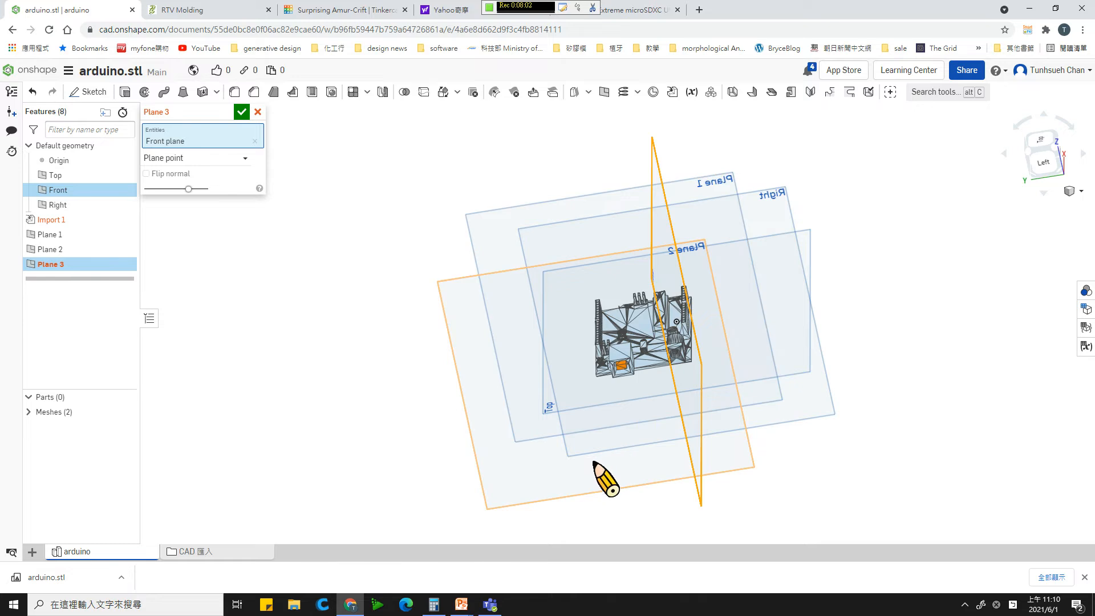
# - Pass the Front-parallel plane through the mesh point at the board's corner beside the larger box-shaped connector and accept it
pyautogui.moveTo(604, 508); pyautogui.dragTo(640, 528, button='right')
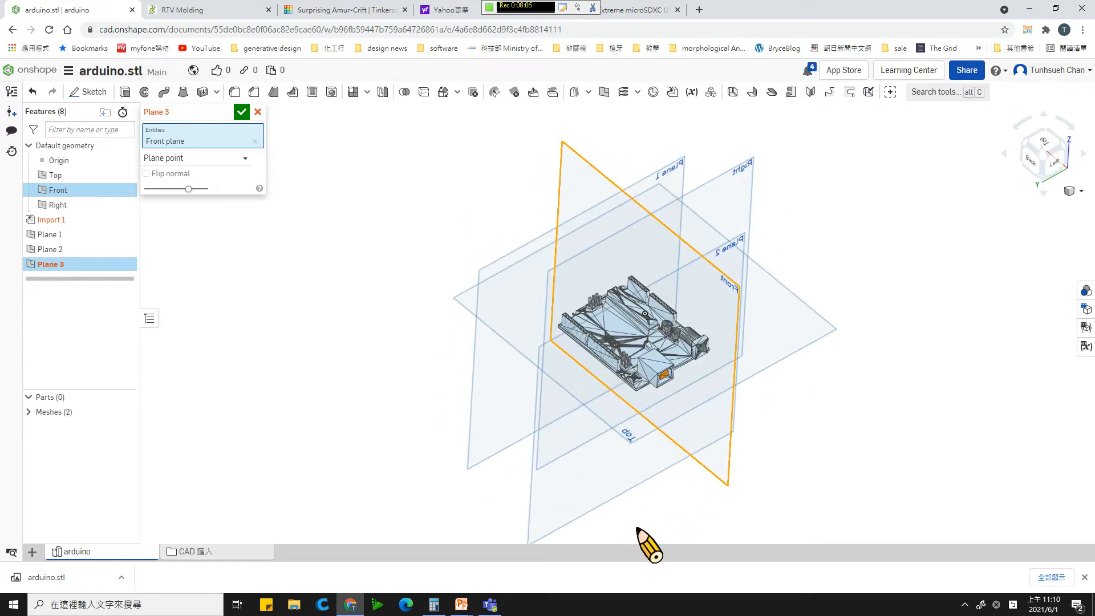
pyautogui.scroll(5, 663, 408)
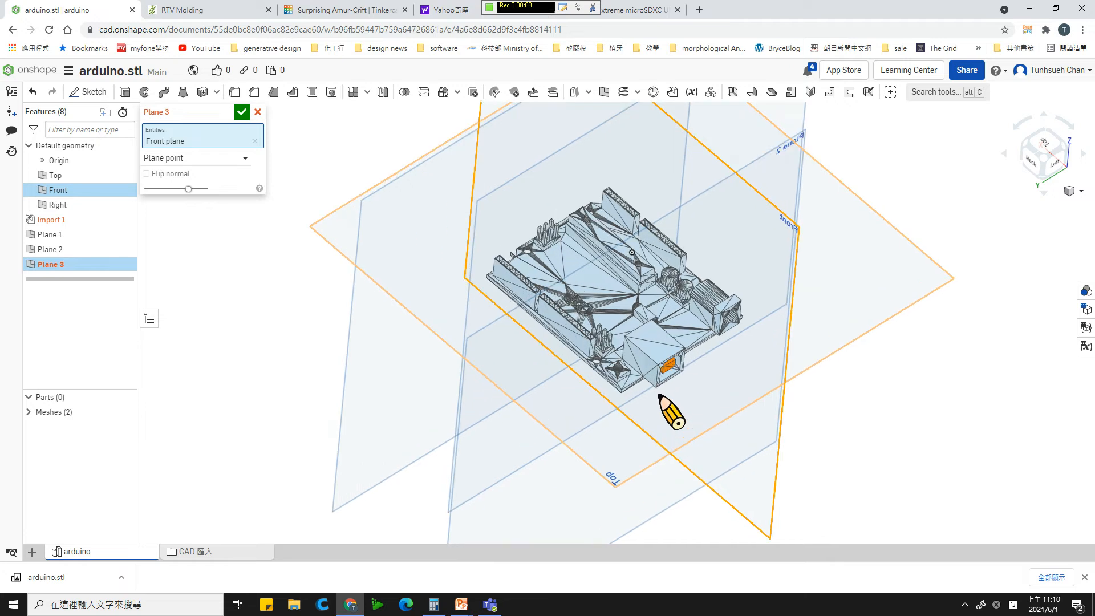
pyautogui.scroll(6, 661, 396)
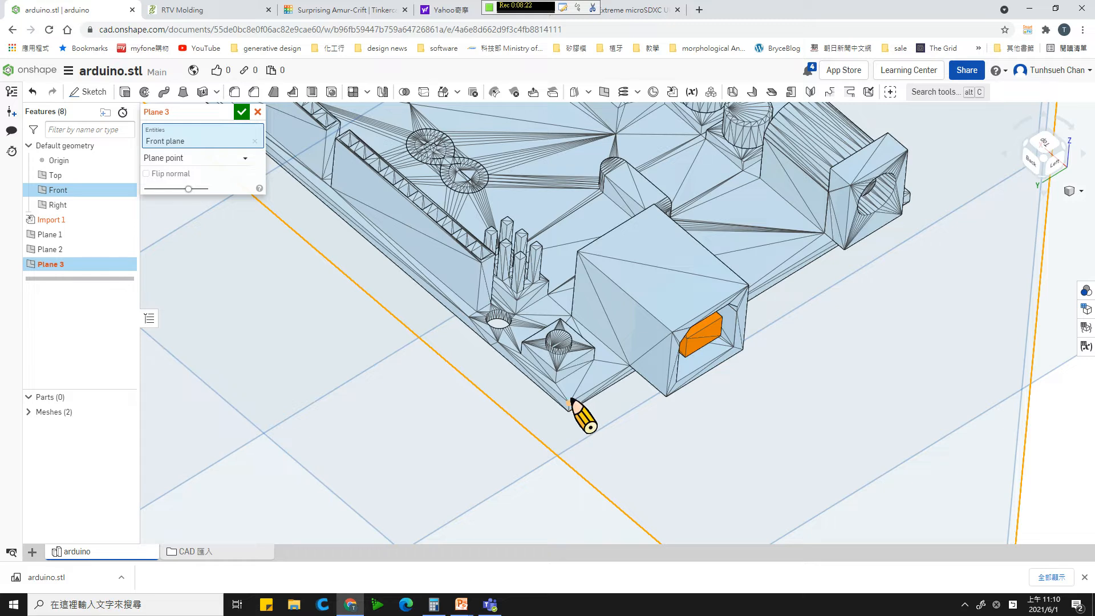
pyautogui.click(569, 402)
pyautogui.scroll(-4, 387, 468)
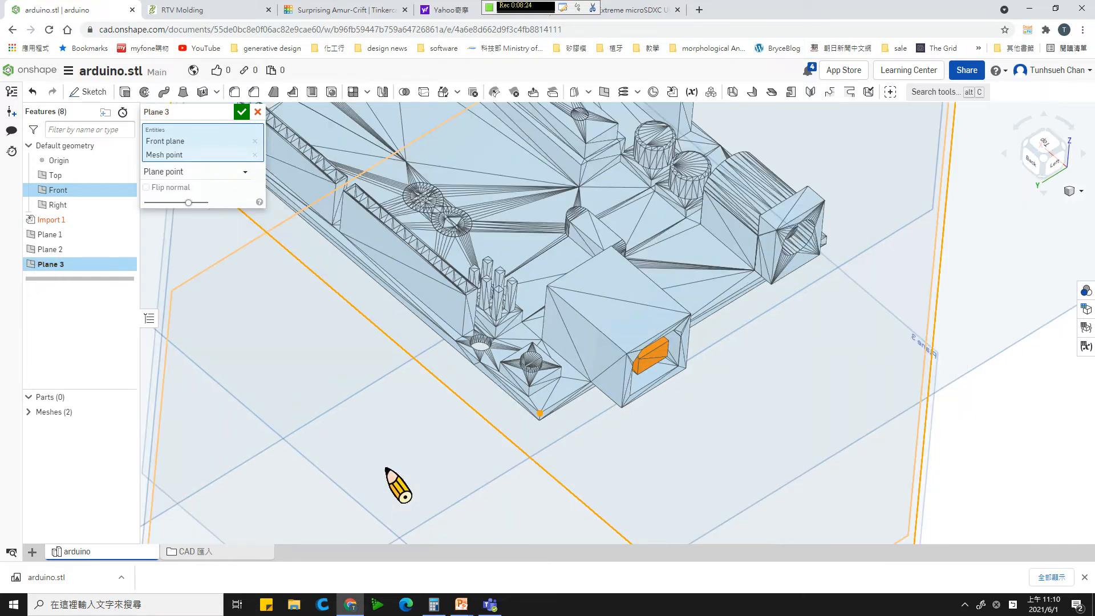
pyautogui.scroll(-2, 387, 469)
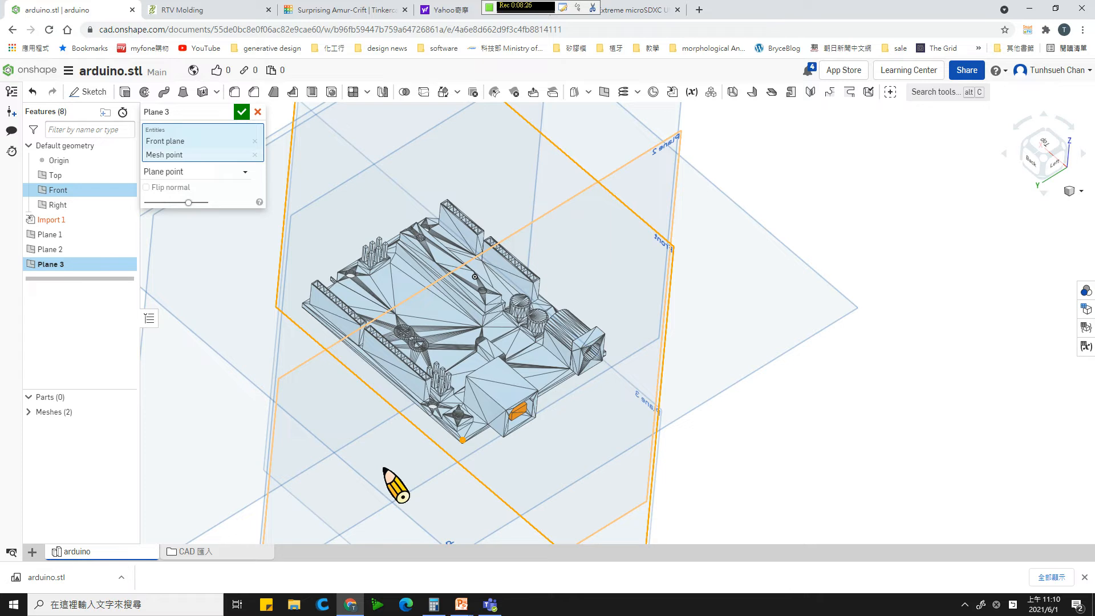
pyautogui.scroll(-1, 393, 484)
pyautogui.scroll(-2, 393, 479)
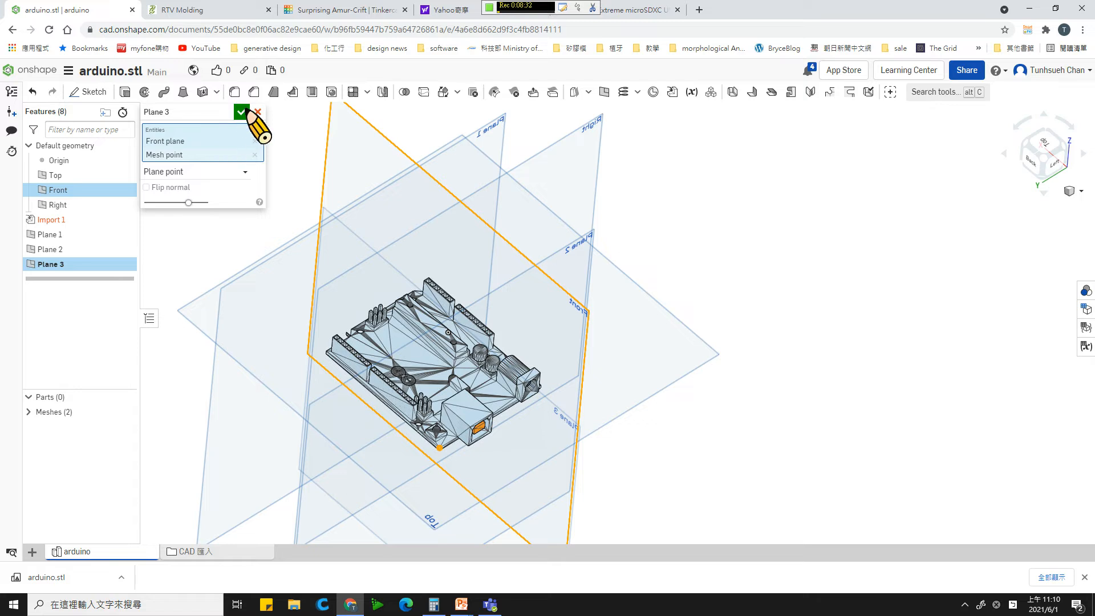
pyautogui.click(243, 112)
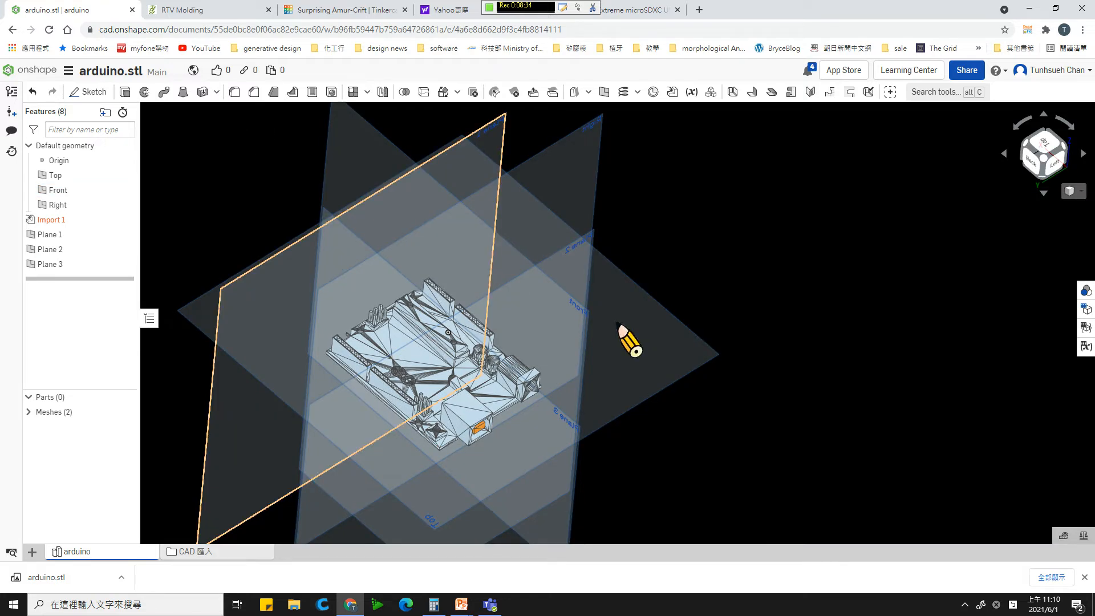
# - Start another Plane point reference plane for the board's opposite long edge, using the Front plane as its parallel reference
pyautogui.moveTo(682, 344)
pyautogui.mouseDown(button='right')
pyautogui.moveTo(663, 328)
pyautogui.moveTo(682, 340)
pyautogui.mouseUp(button='right')
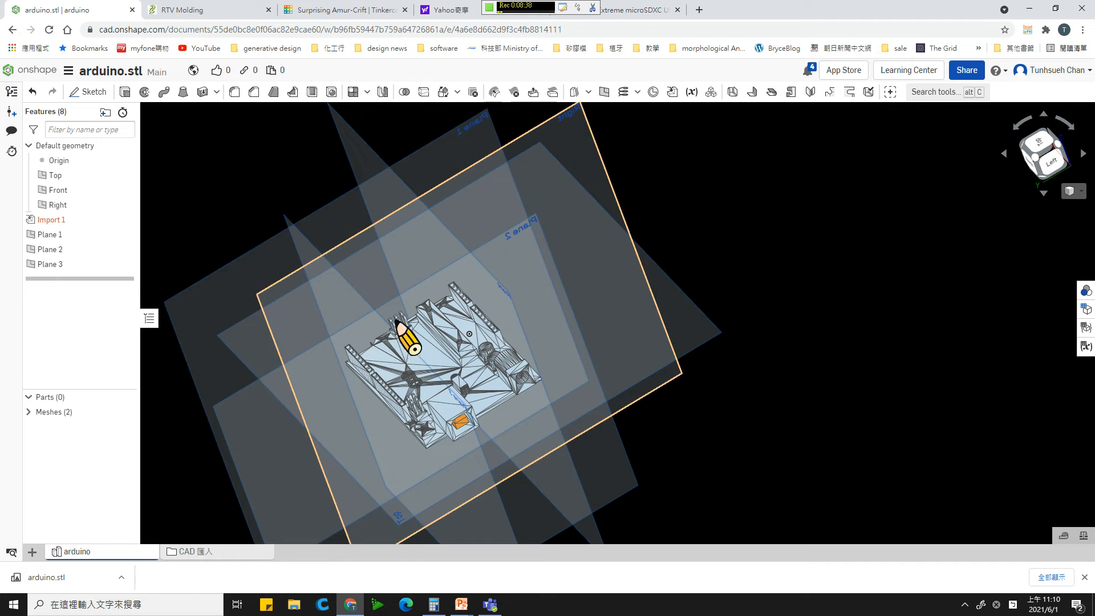
pyautogui.moveTo(342, 338); pyautogui.dragTo(425, 248, button='right')
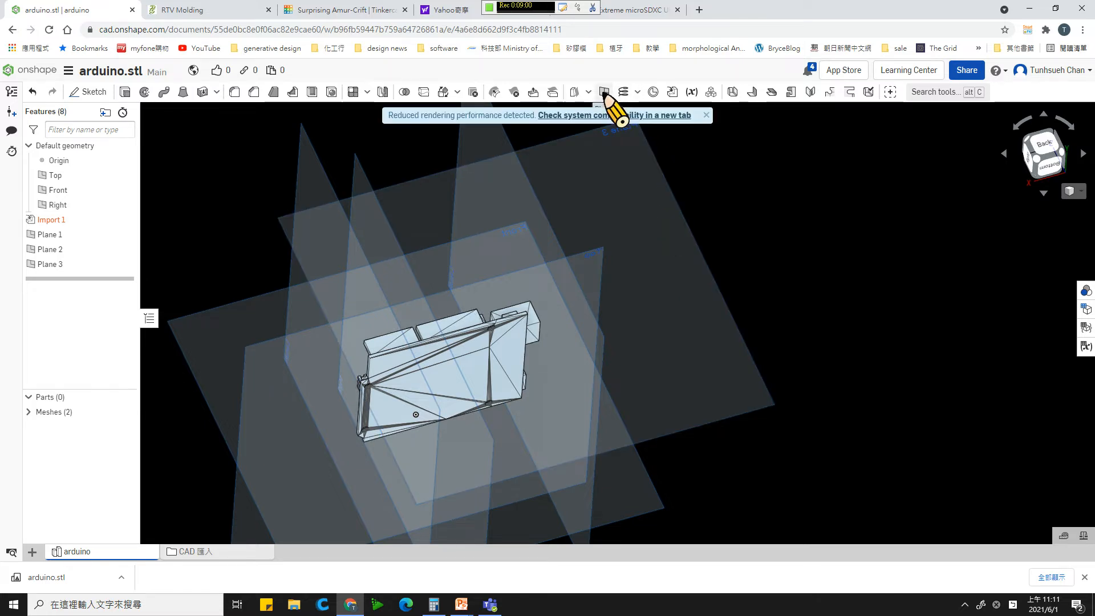
pyautogui.click(604, 92)
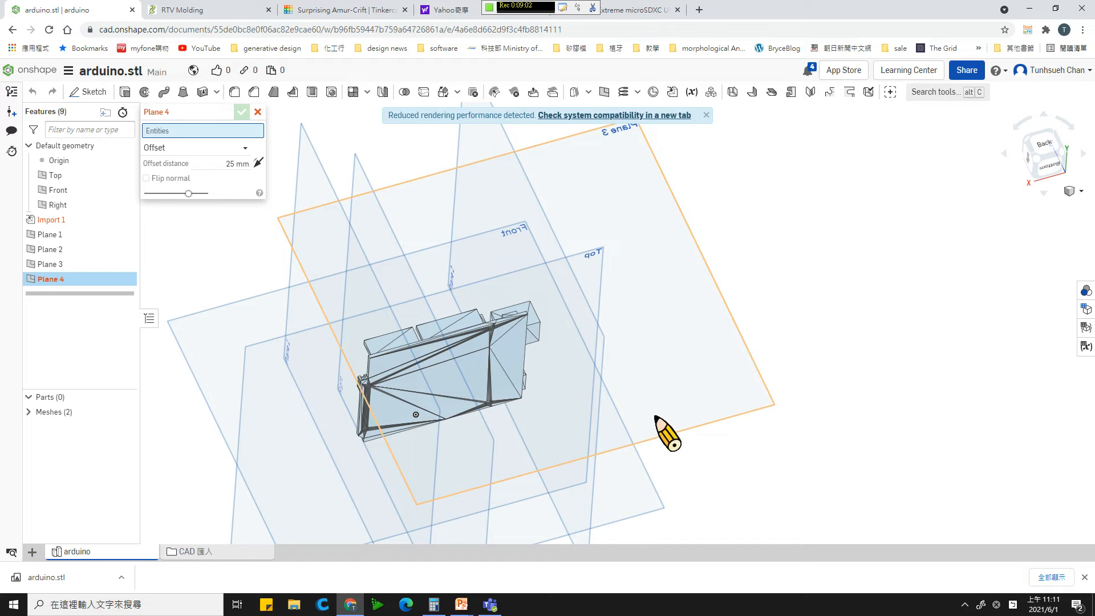
pyautogui.moveTo(616, 395); pyautogui.dragTo(758, 368, button='right')
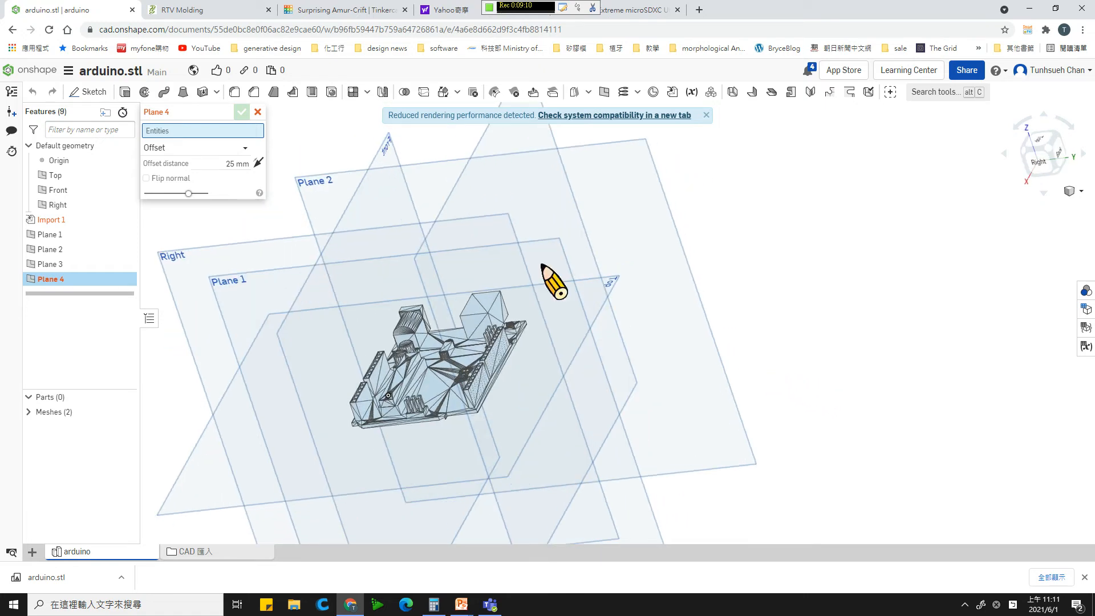
pyautogui.click(203, 149)
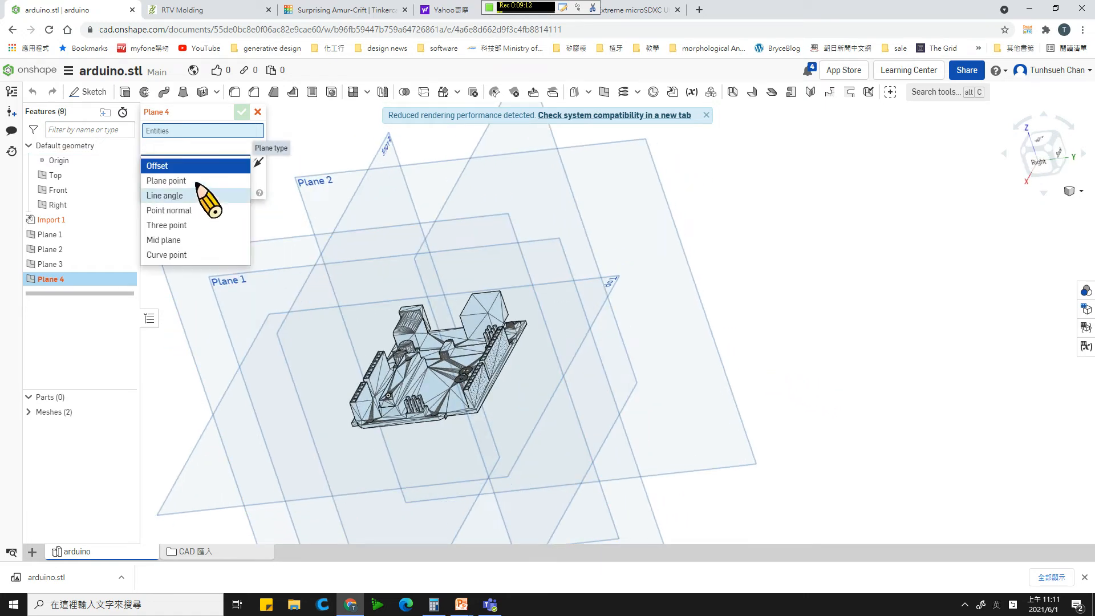
pyautogui.click(196, 180)
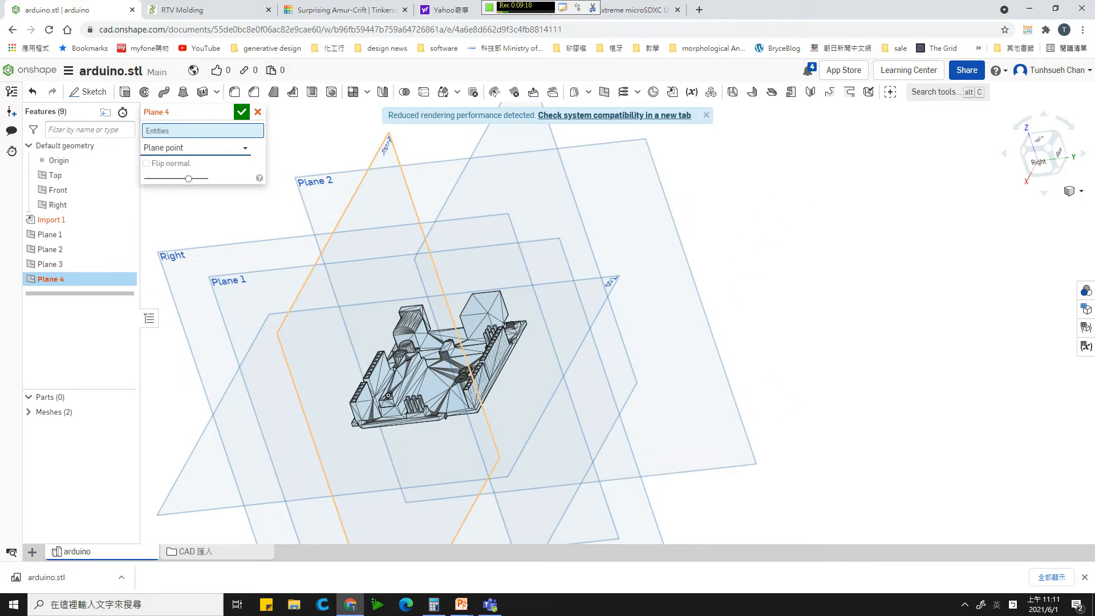
pyautogui.click(382, 145)
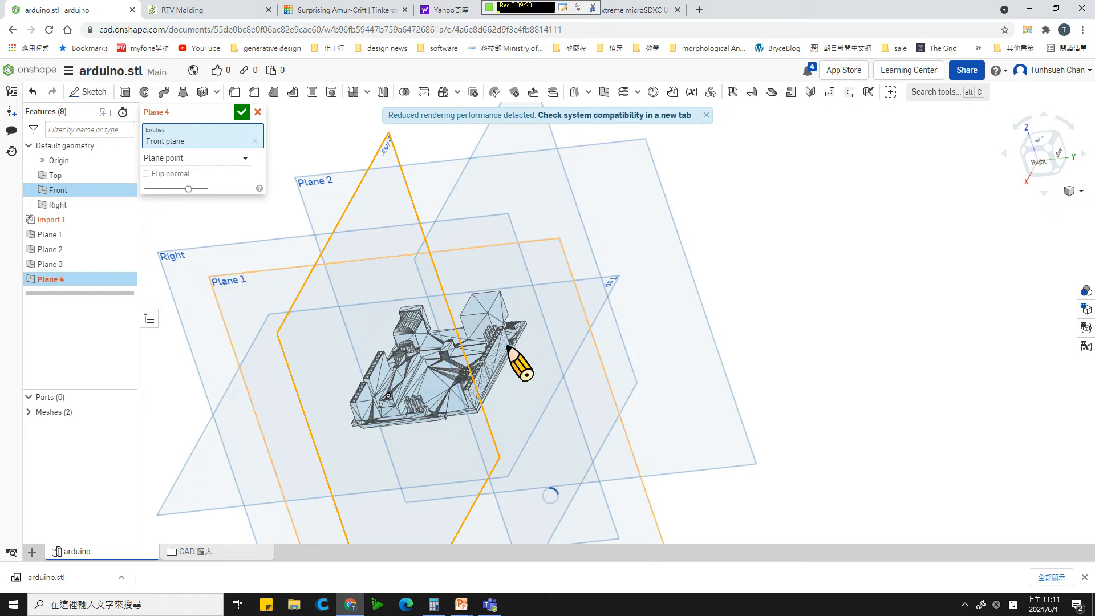
# - Pass the Front-parallel plane through the mesh point at the board's corner farthest along the long edge from the larger box-shaped connector and accept it
pyautogui.scroll(2, 510, 344)
pyautogui.scroll(3, 509, 343)
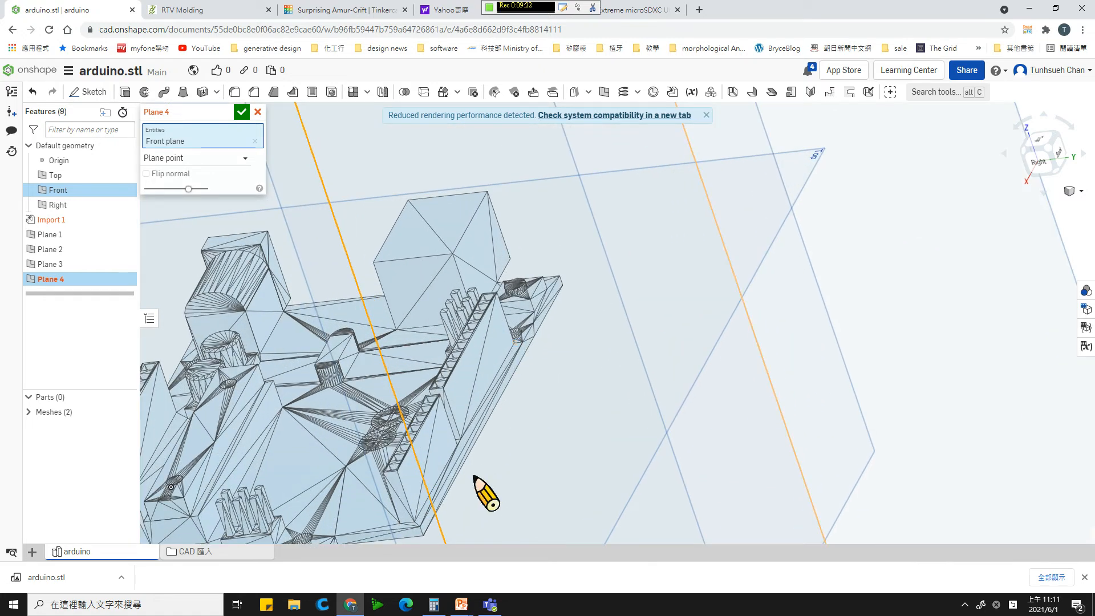
pyautogui.click(424, 537)
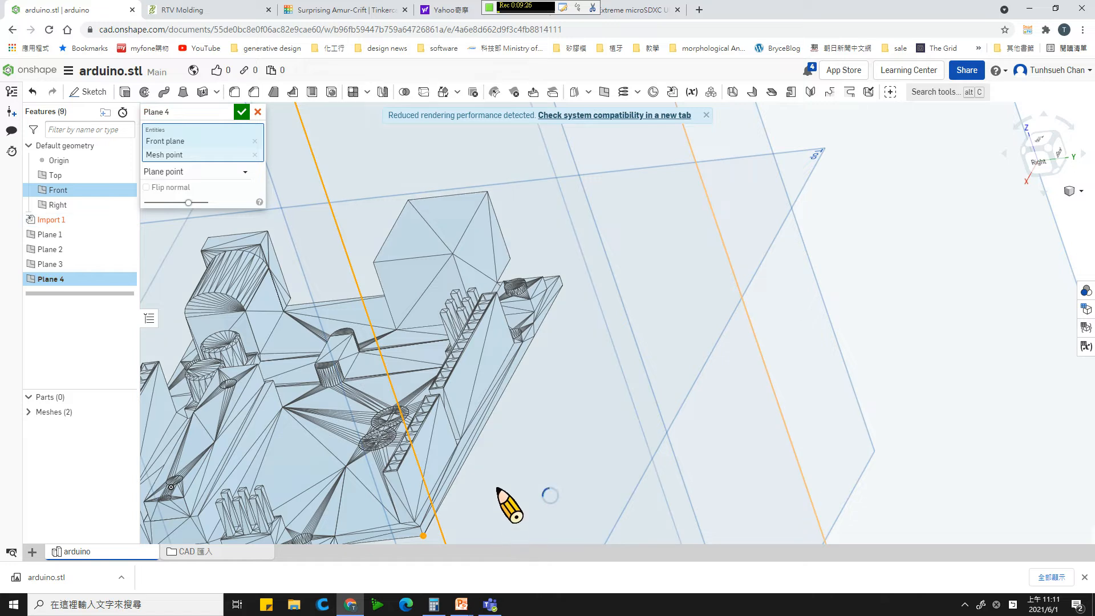
pyautogui.scroll(-5, 578, 181)
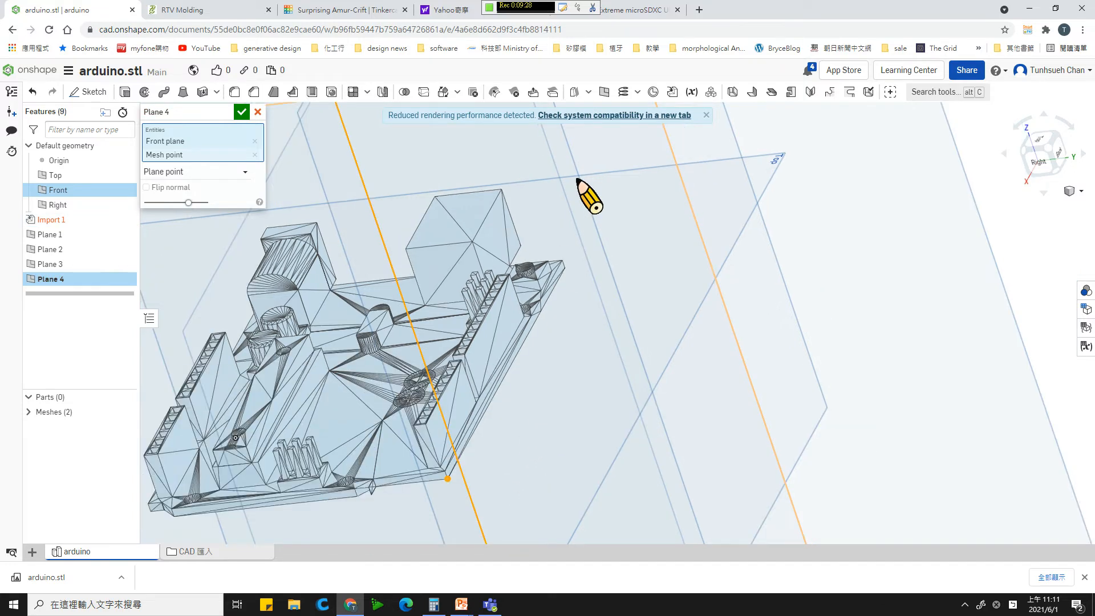
pyautogui.click(244, 114)
# - Examine the reference planes against the board's outline from above
pyautogui.moveTo(257, 127); pyautogui.dragTo(387, 294, button='right')
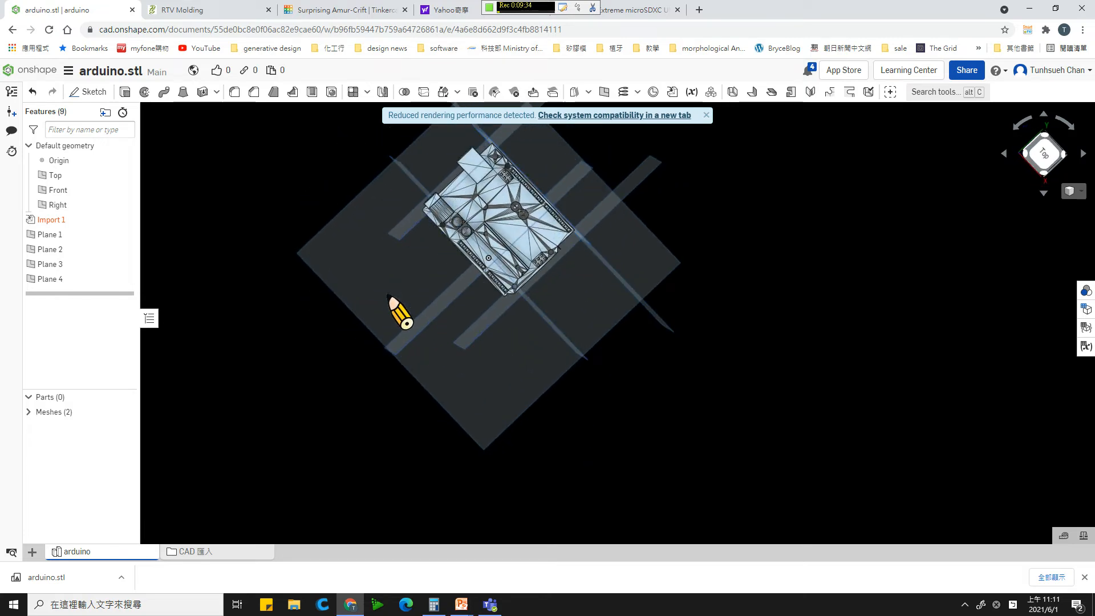
pyautogui.scroll(5, 520, 185)
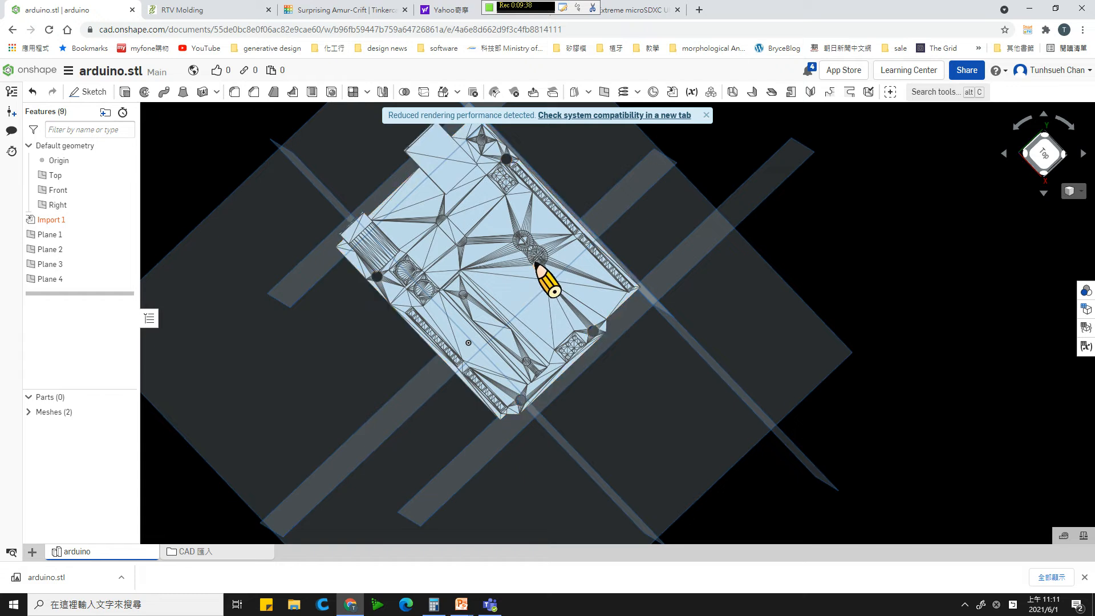
pyautogui.scroll(3, 533, 260)
pyautogui.scroll(-3, 535, 262)
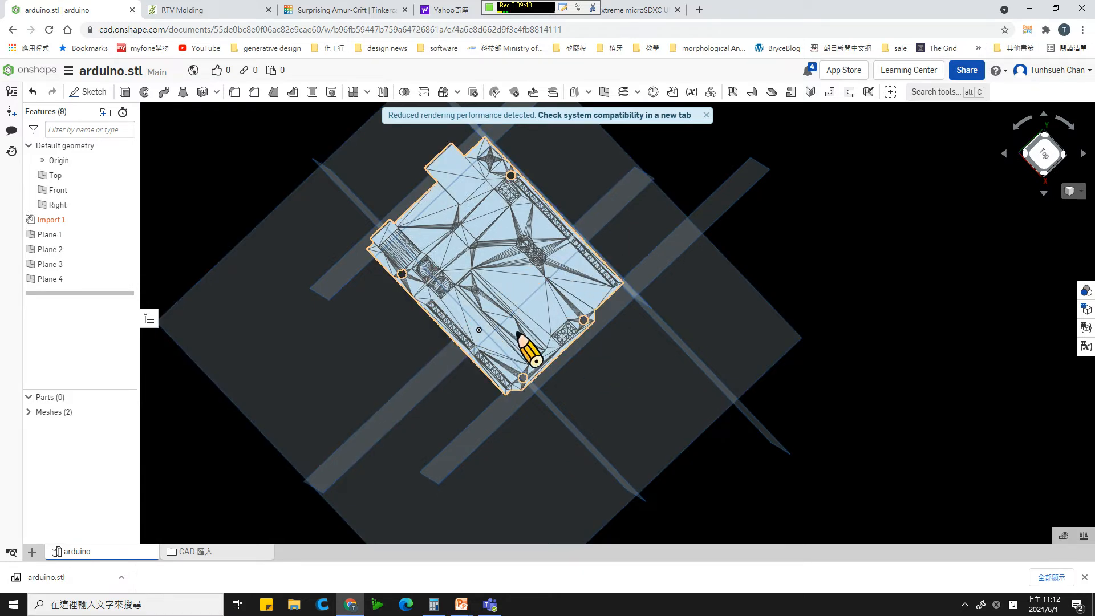
pyautogui.moveTo(514, 317); pyautogui.dragTo(505, 255, button='right')
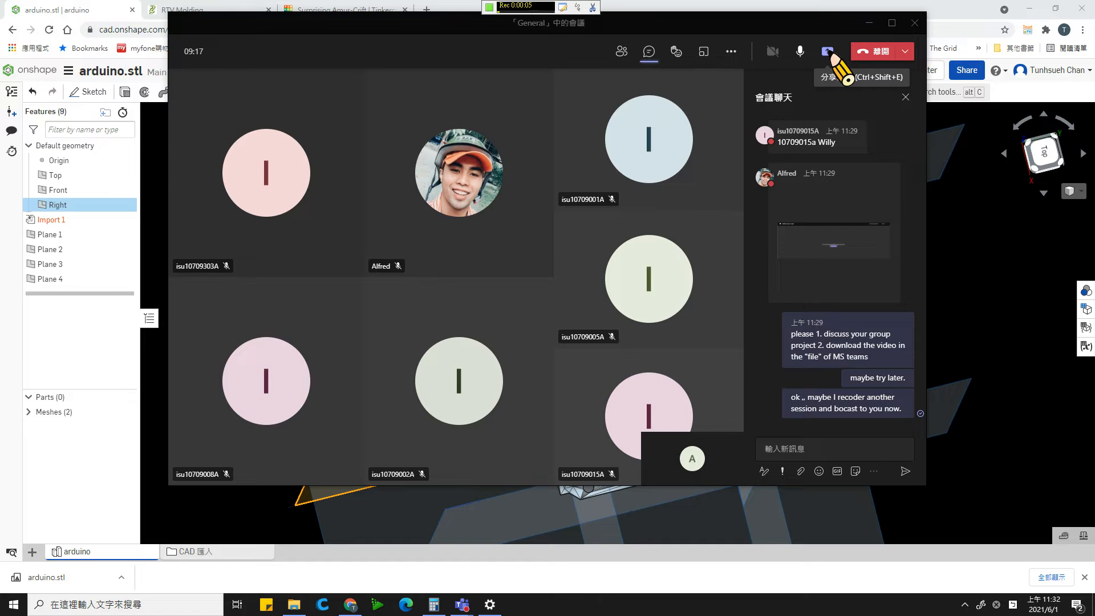
# - Share the arduino.stl browser window with the Teams meeting
pyautogui.click(828, 51)
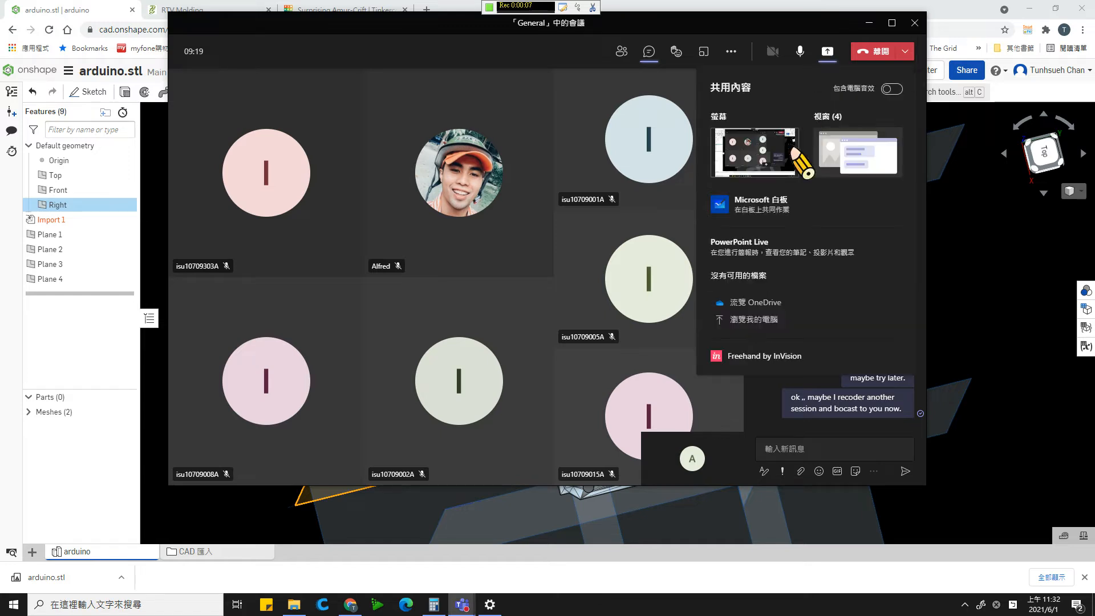
pyautogui.click(882, 164)
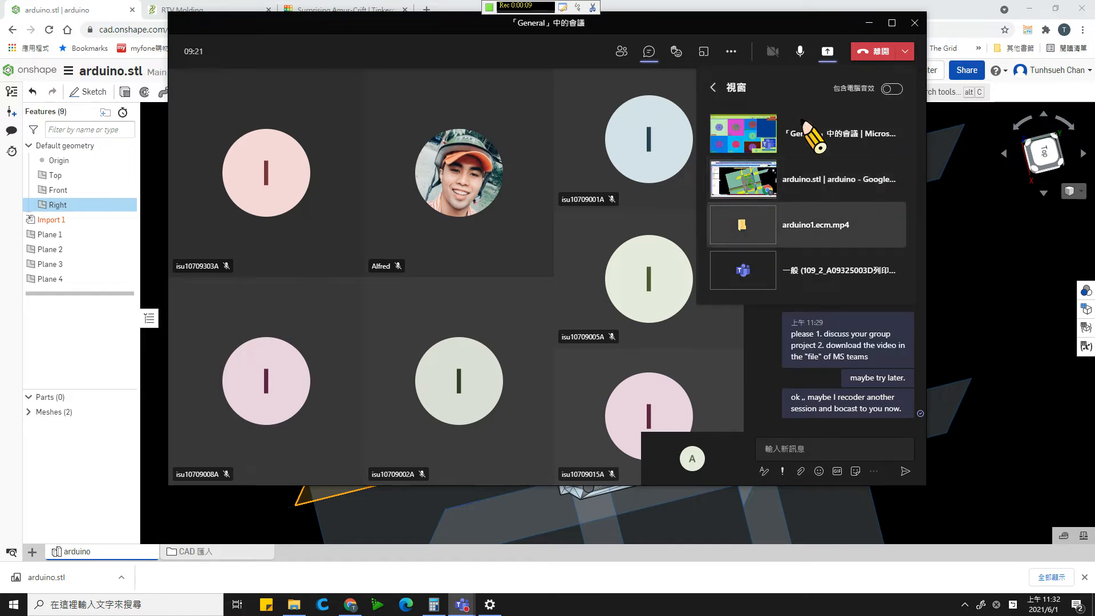
pyautogui.click(851, 192)
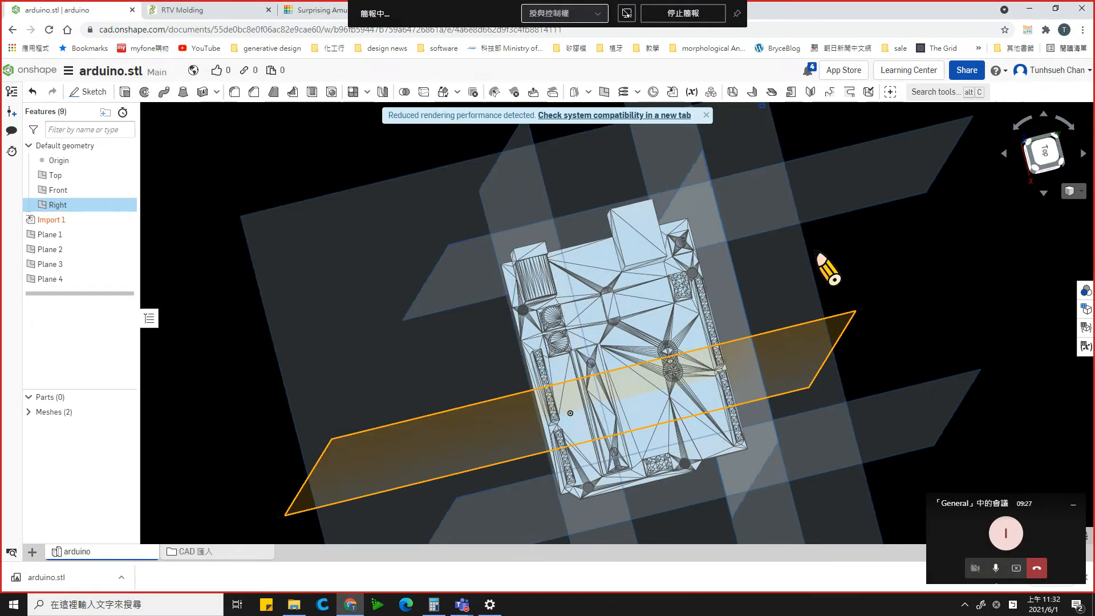
# - Compare the mesh with the original Surprising Amur-Crift board model in Tinkercad, then return to the Onshape document
pyautogui.moveTo(817, 251)
pyautogui.mouseDown(button='right')
pyautogui.moveTo(791, 251)
pyautogui.moveTo(824, 251)
pyautogui.mouseUp(button='right')
pyautogui.moveTo(819, 289); pyautogui.dragTo(806, 266, button='right')
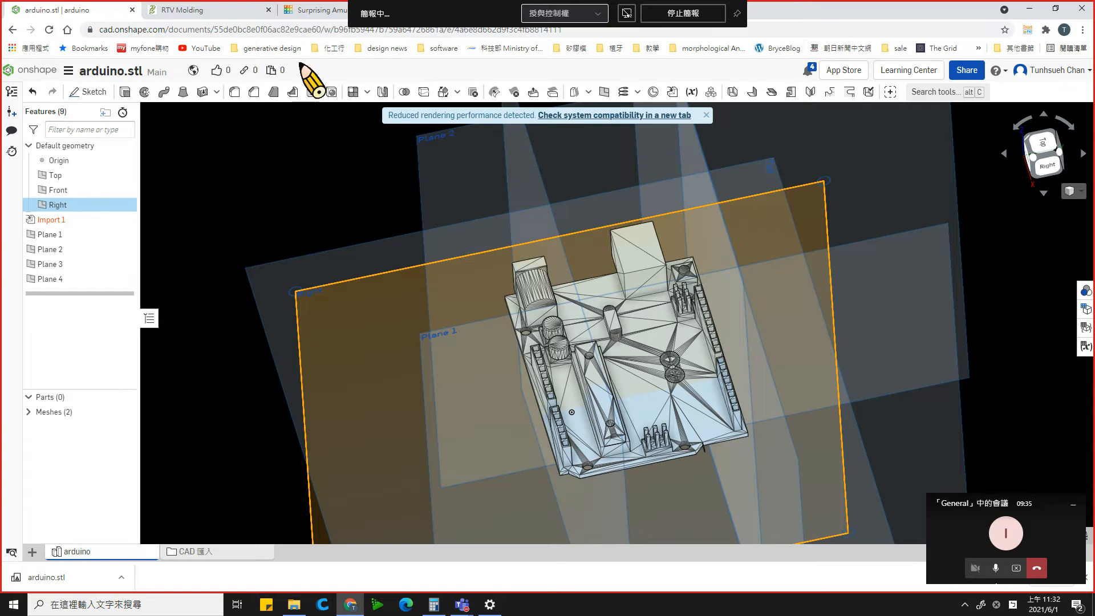
pyautogui.click(313, 11)
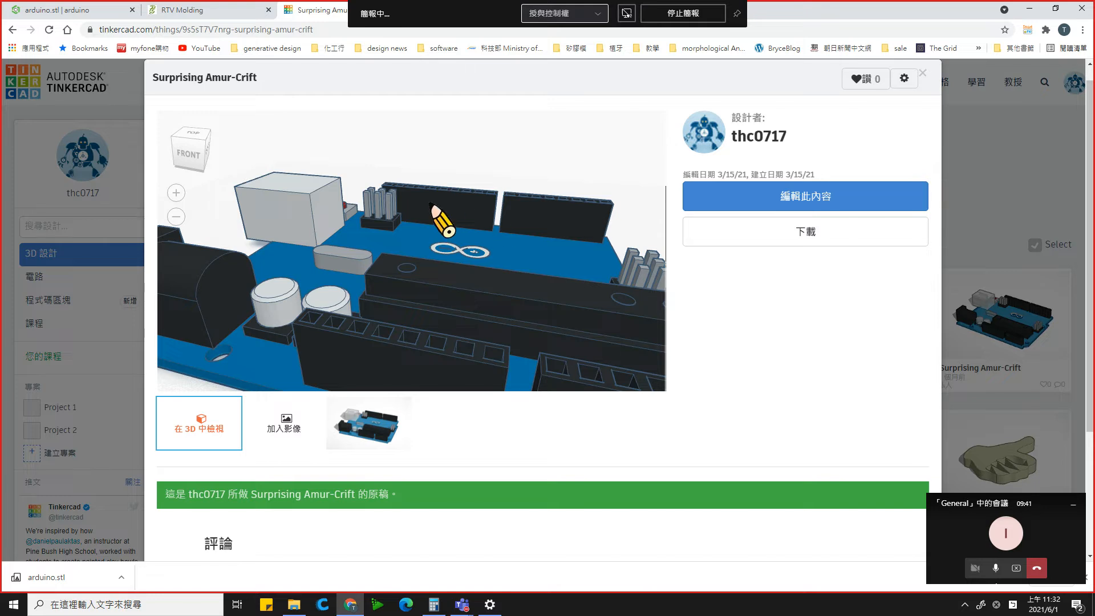
pyautogui.click(70, 10)
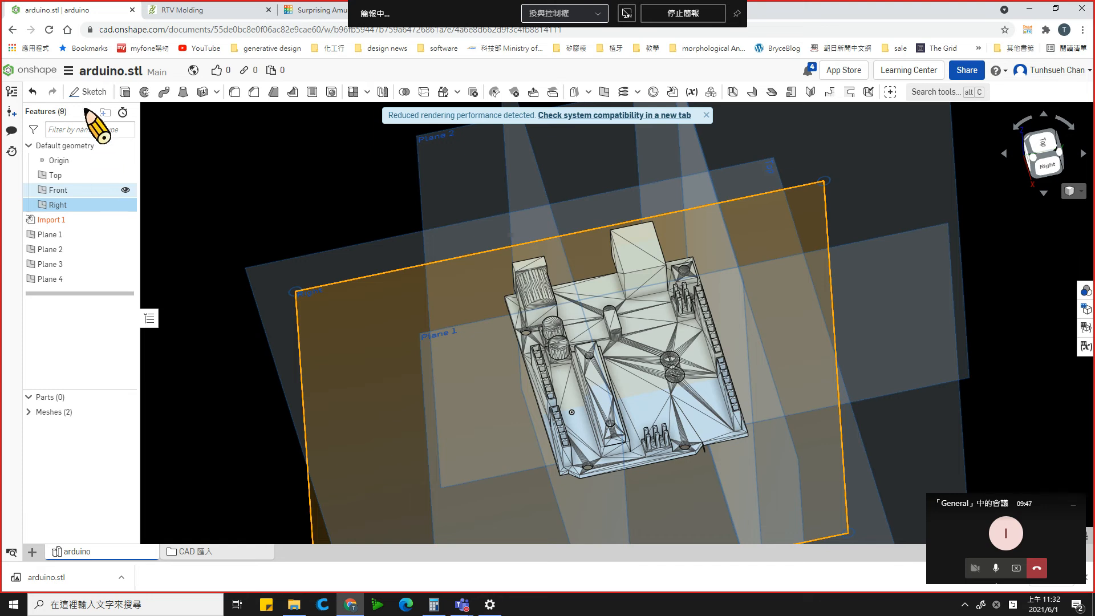
# - Inspect the board mesh and its surrounding reference planes from isometric and near-top angles
pyautogui.moveTo(637, 341)
pyautogui.mouseDown(button='right')
pyautogui.moveTo(624, 371)
pyautogui.moveTo(615, 324)
pyautogui.moveTo(639, 300)
pyautogui.moveTo(651, 326)
pyautogui.mouseUp(button='right')
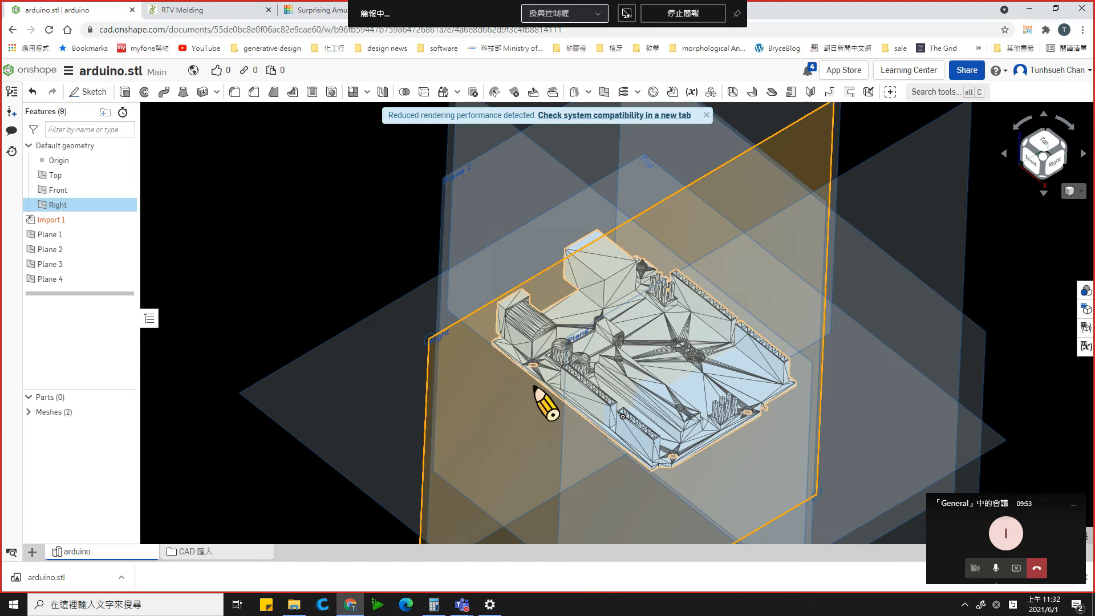
pyautogui.scroll(-5, 484, 453)
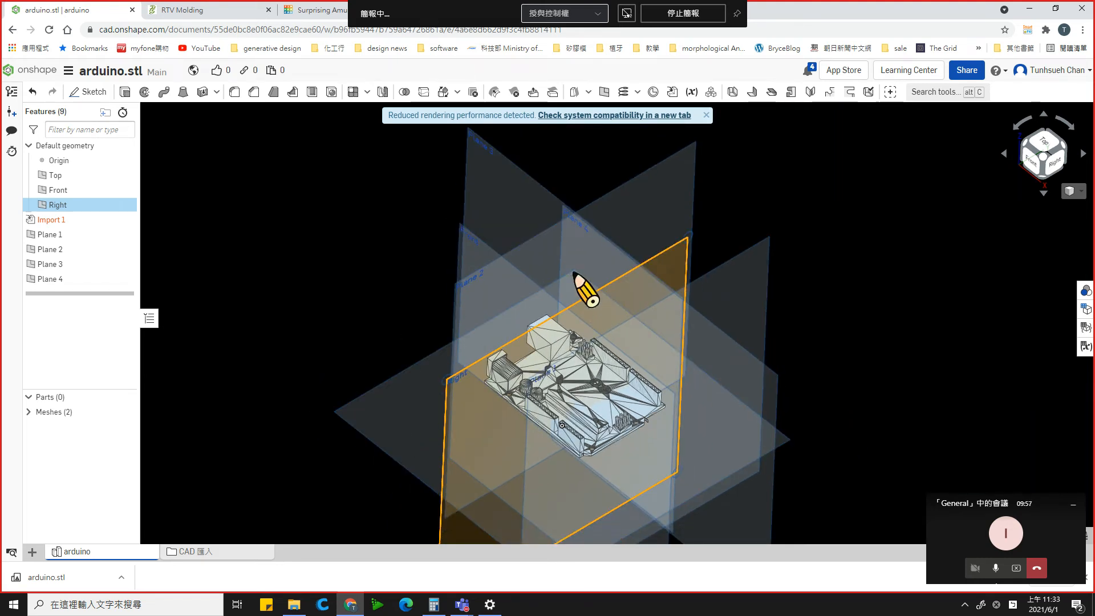
pyautogui.moveTo(637, 366); pyautogui.dragTo(654, 327, button='right')
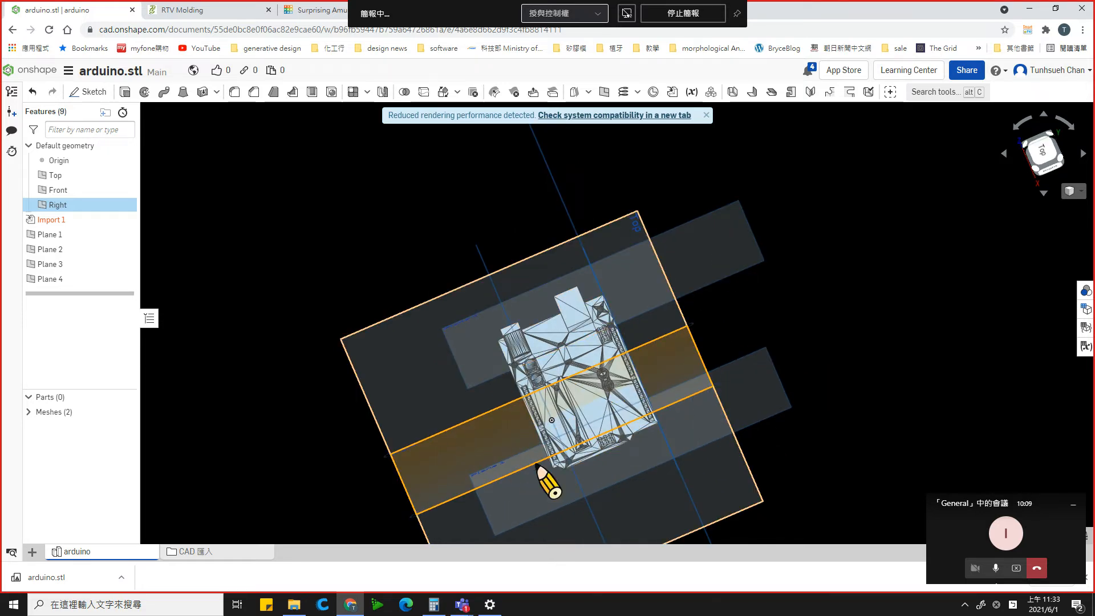
pyautogui.moveTo(598, 318)
pyautogui.mouseDown(button='right')
pyautogui.moveTo(609, 333)
pyautogui.moveTo(591, 325)
pyautogui.moveTo(601, 322)
pyautogui.mouseUp(button='right')
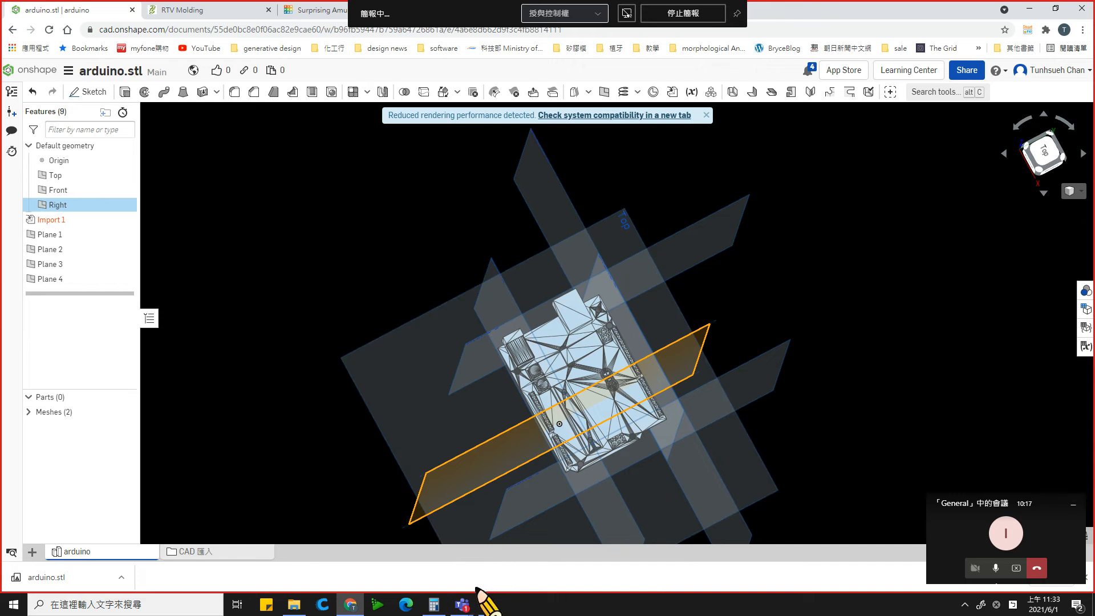
pyautogui.moveTo(468, 608)
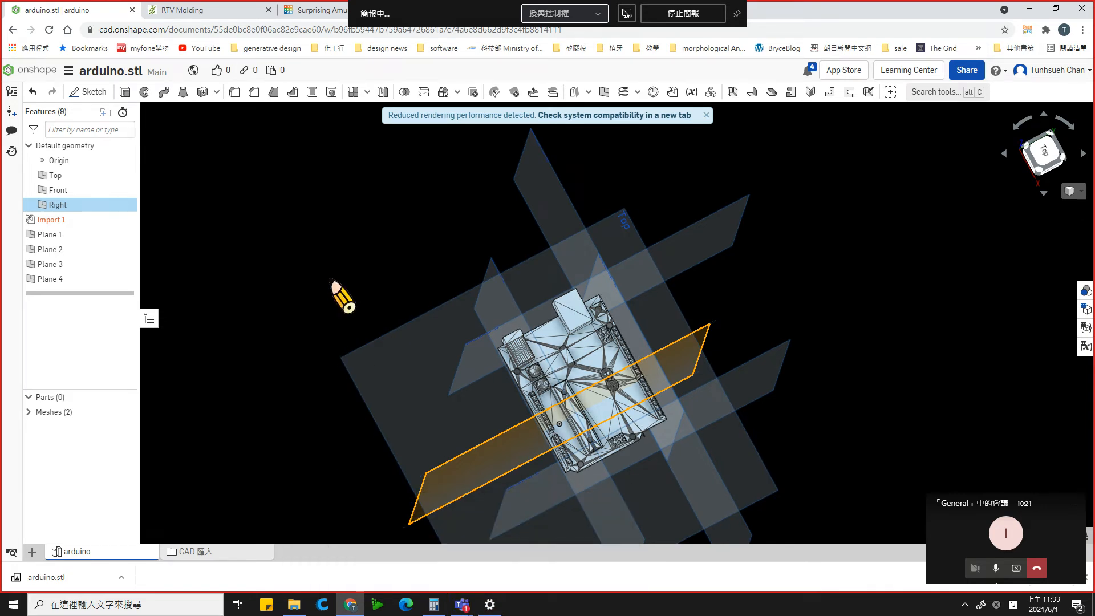
pyautogui.moveTo(694, 395); pyautogui.dragTo(726, 410, button='right')
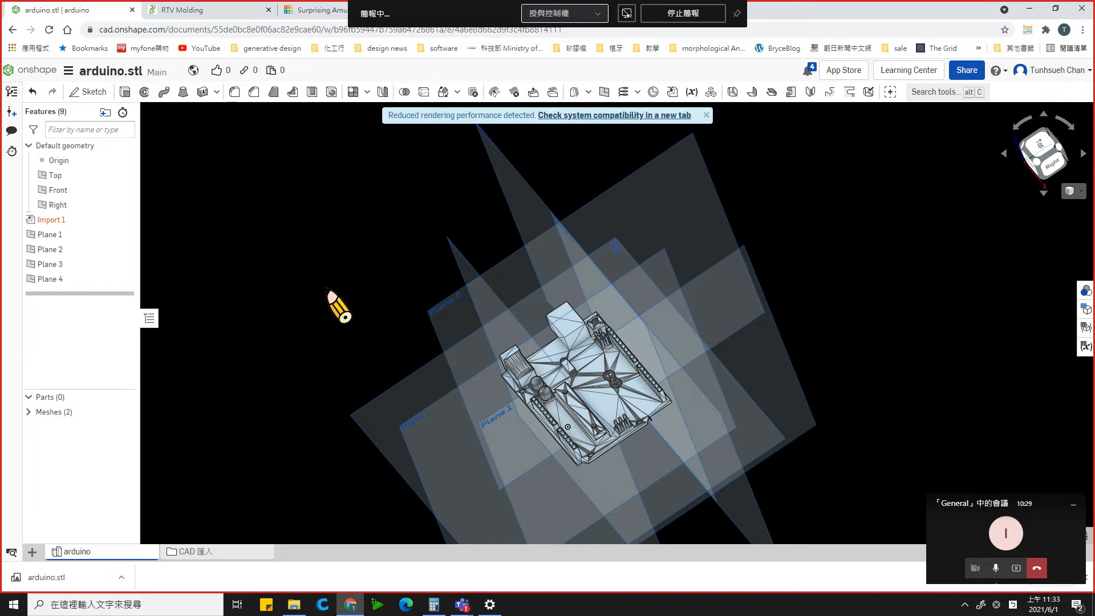
pyautogui.moveTo(331, 294); pyautogui.dragTo(341, 287, button='right')
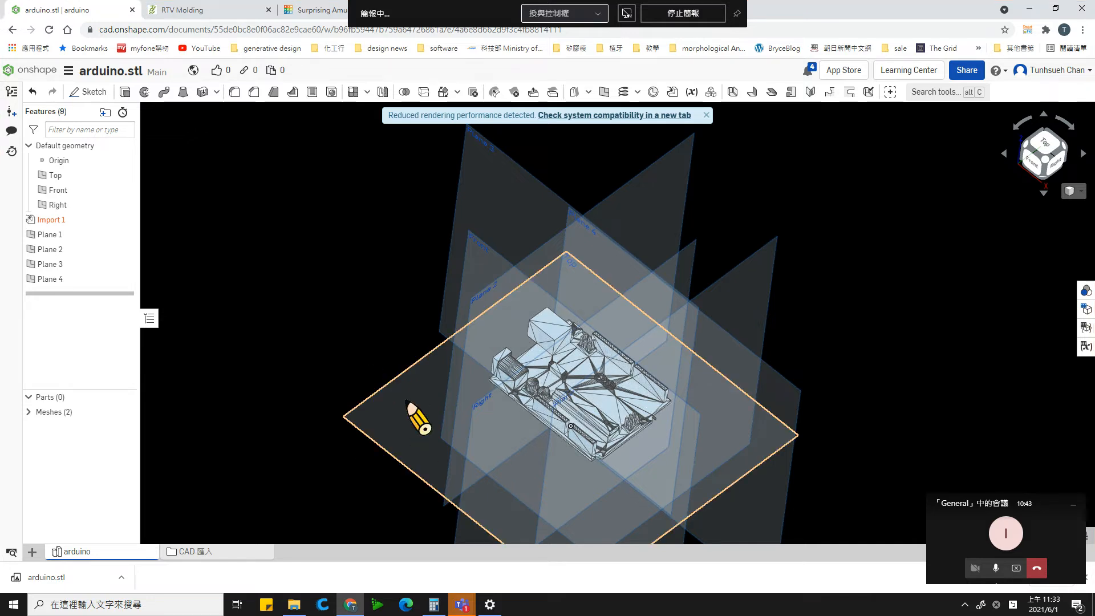
# - Start a new sketch on the Top plane with the board viewed straight from above
pyautogui.click(407, 401)
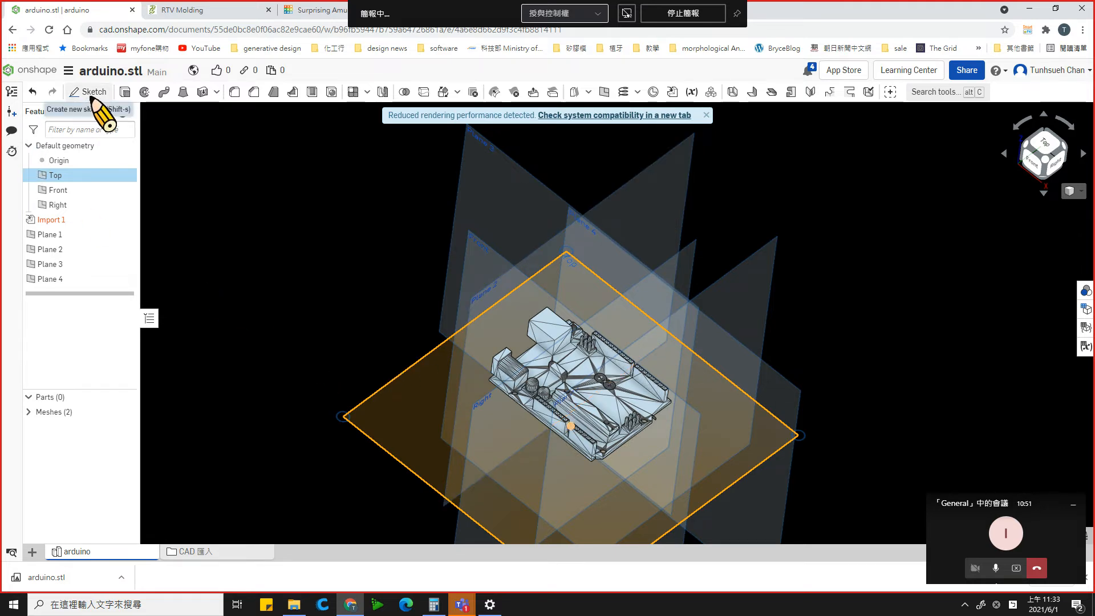
pyautogui.click(1048, 145)
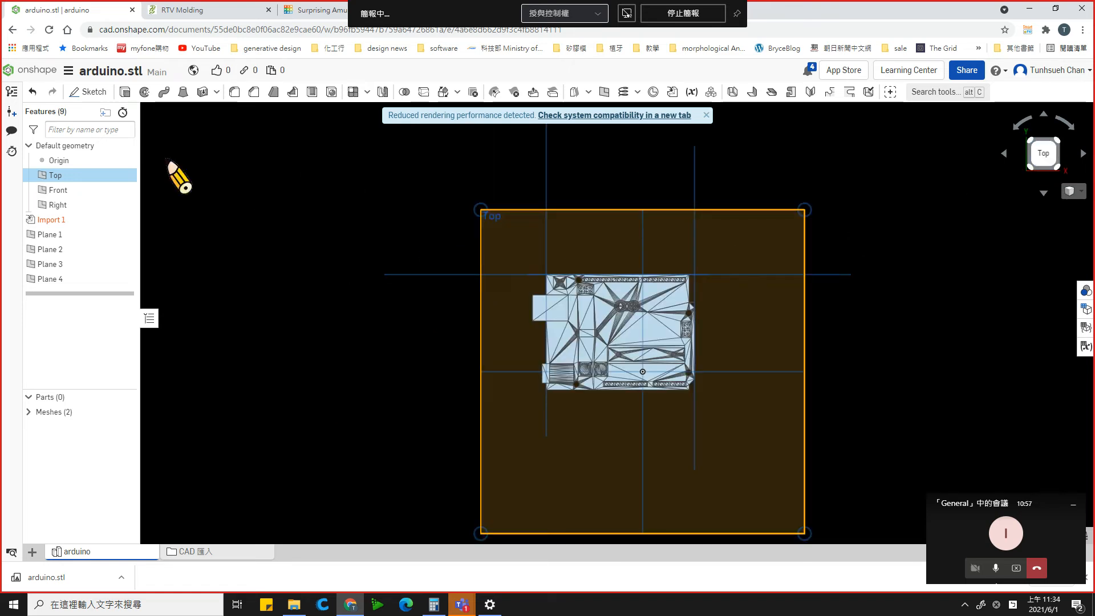
pyautogui.click(98, 100)
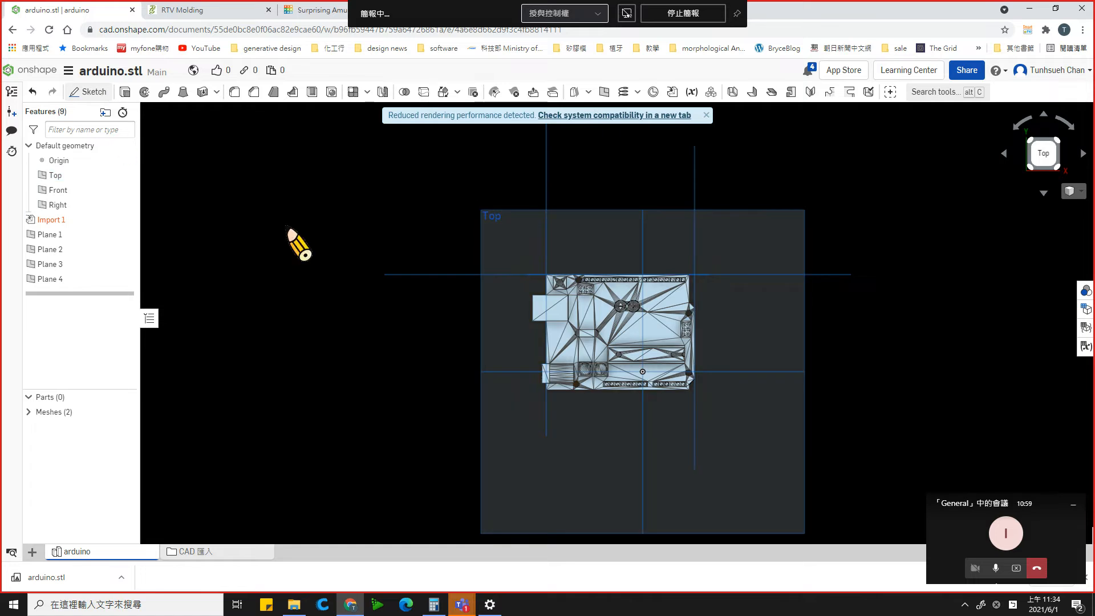
pyautogui.scroll(3, 638, 256)
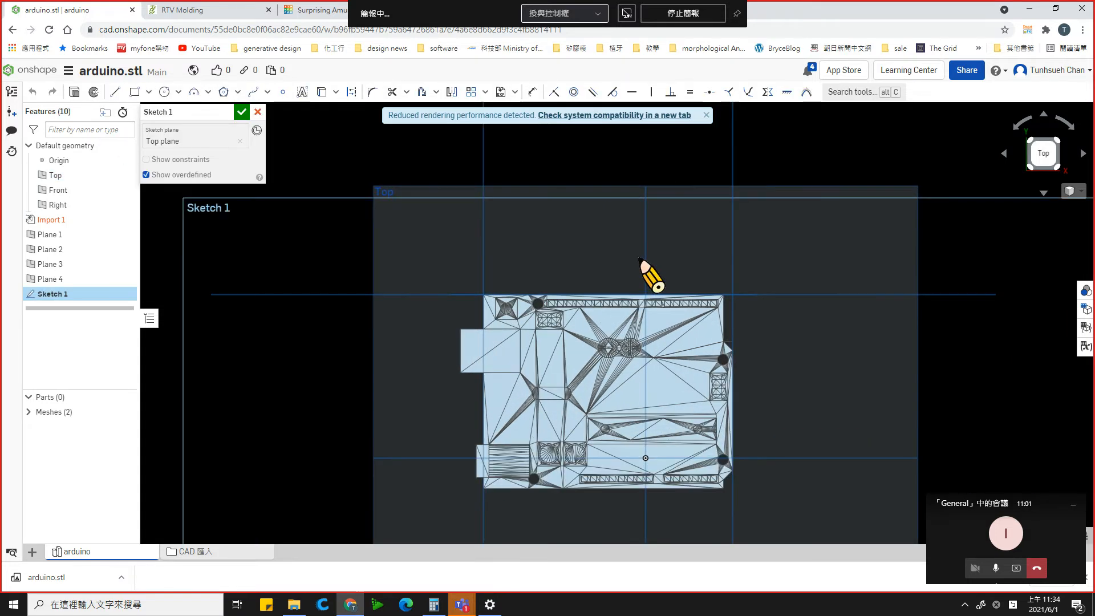
pyautogui.scroll(1, 640, 261)
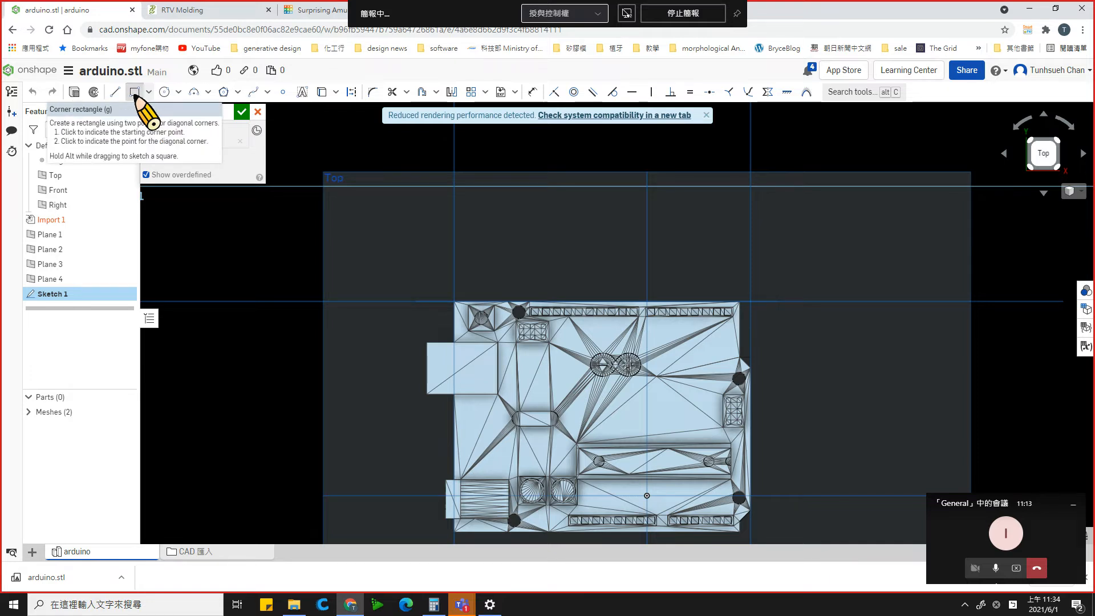
pyautogui.click(135, 92)
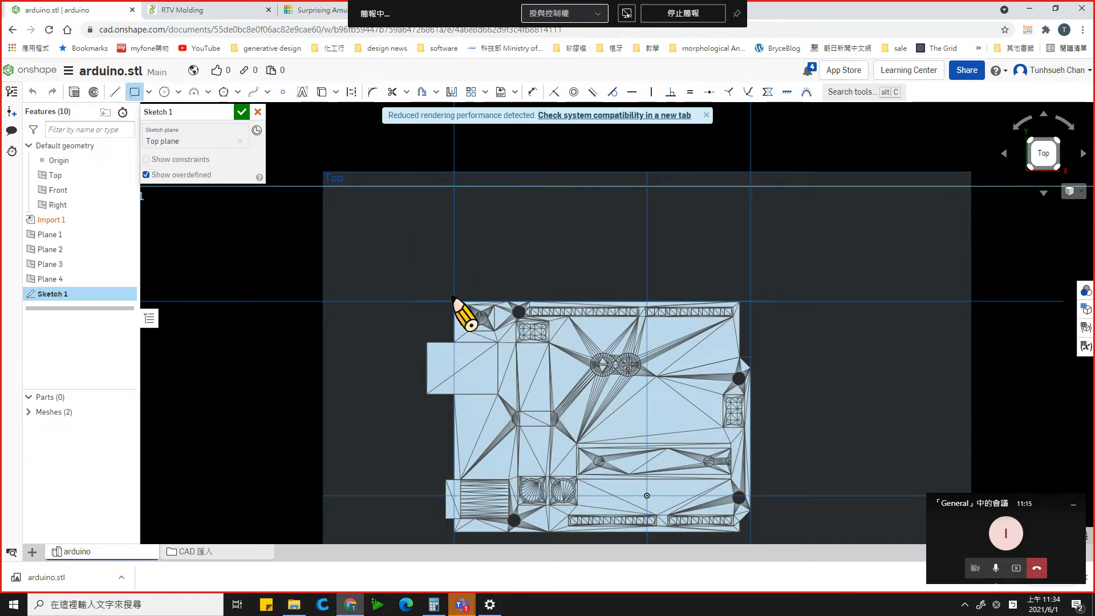
pyautogui.scroll(1, 464, 337)
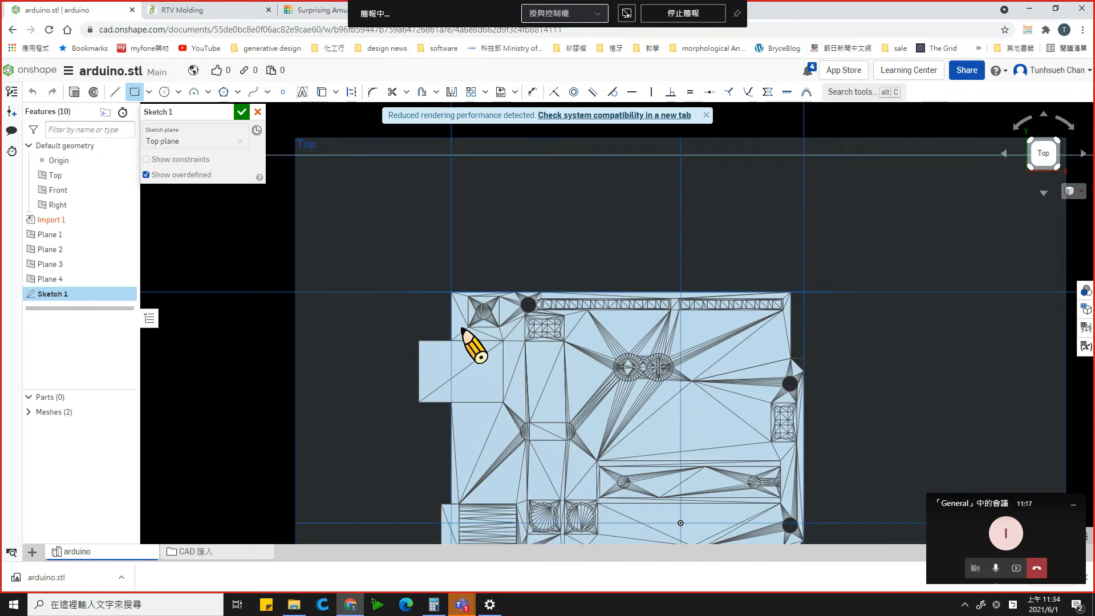
pyautogui.scroll(1, 490, 391)
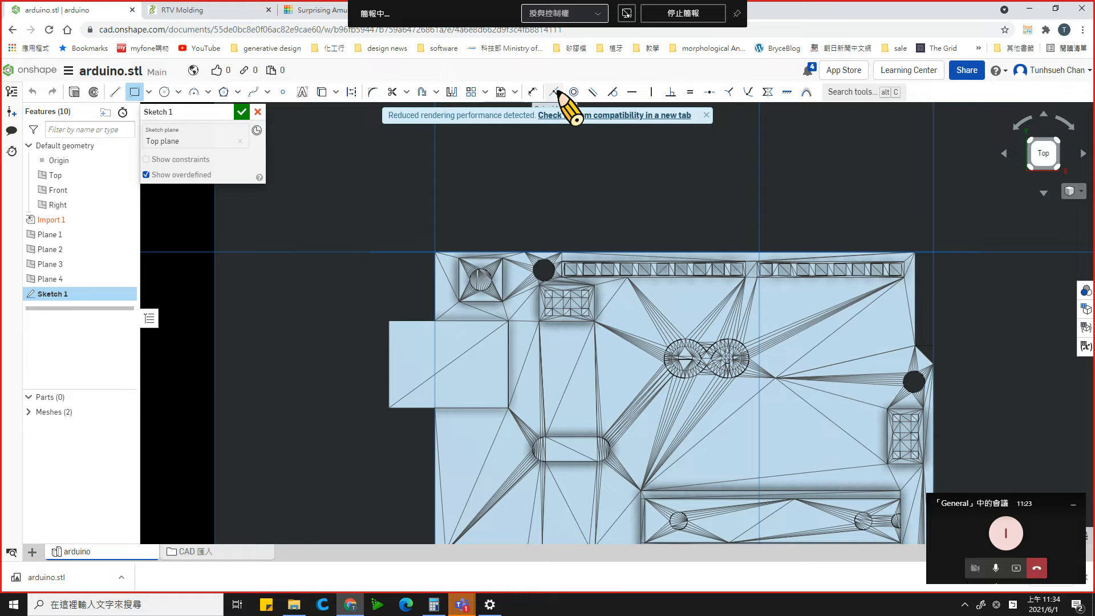
# - Dismiss the rendering performance notice and sketch a vertical line about 26.8 mm long along the connector-side edge from the corner by the larger box-shaped connector
pyautogui.click(706, 115)
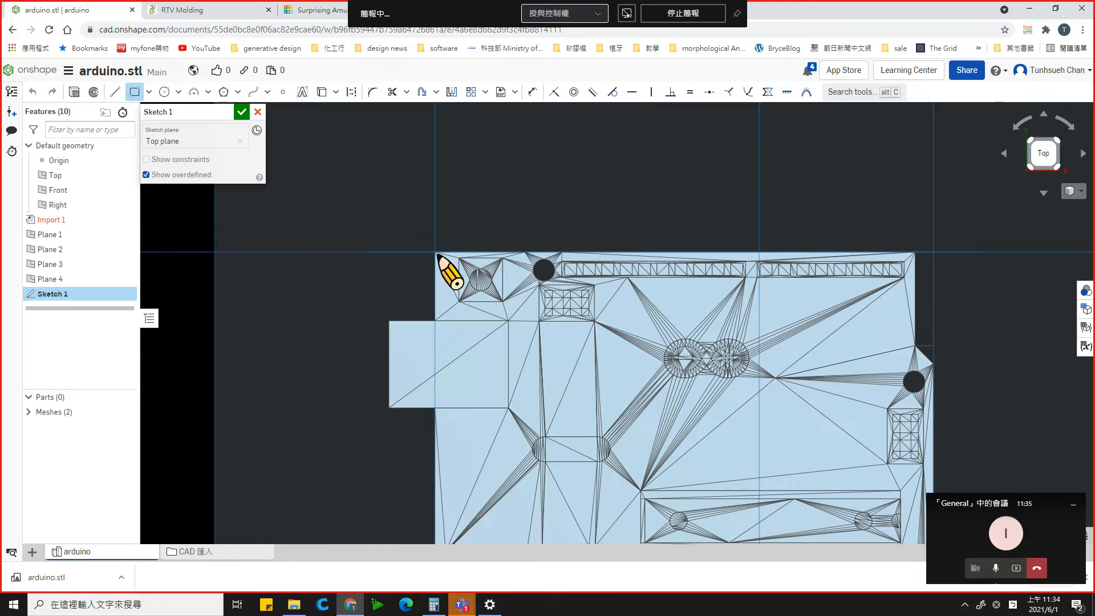
pyautogui.scroll(-2, 436, 256)
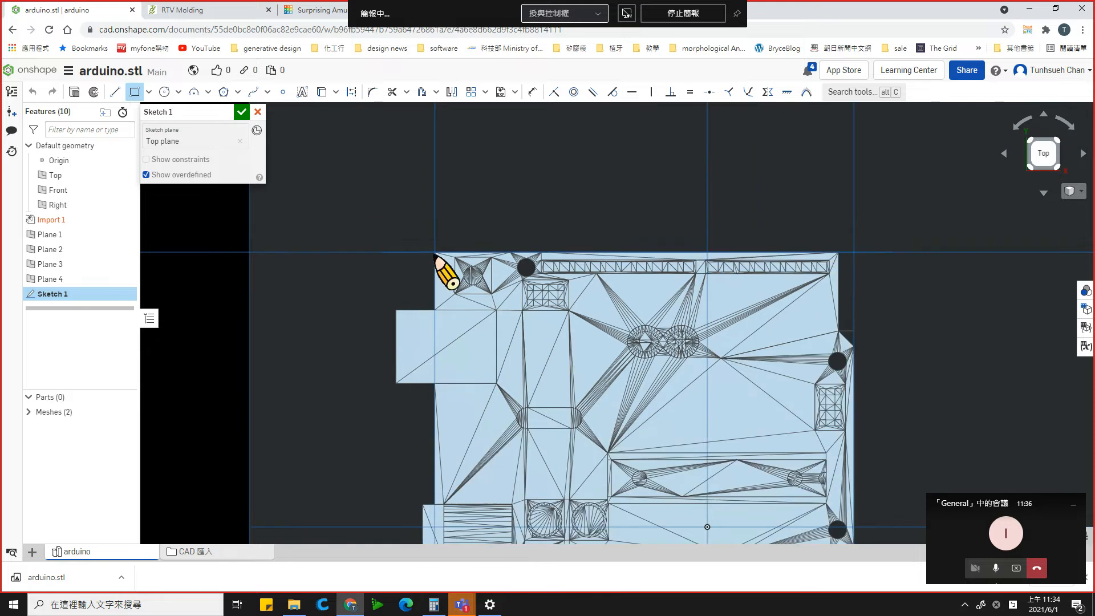
pyautogui.click(114, 92)
pyautogui.scroll(1, 433, 254)
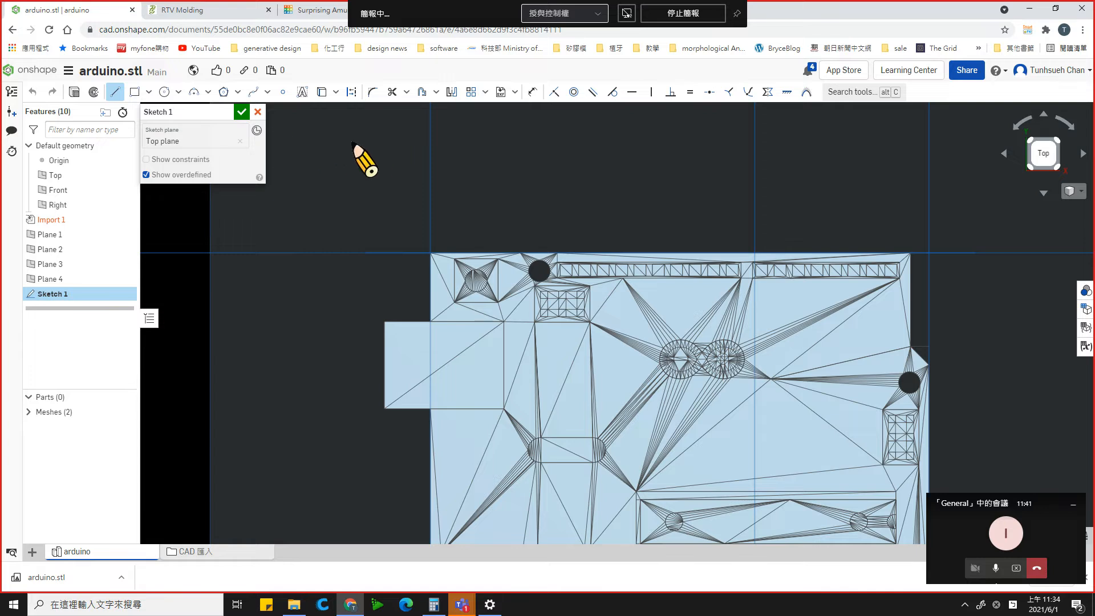
pyautogui.scroll(2, 463, 284)
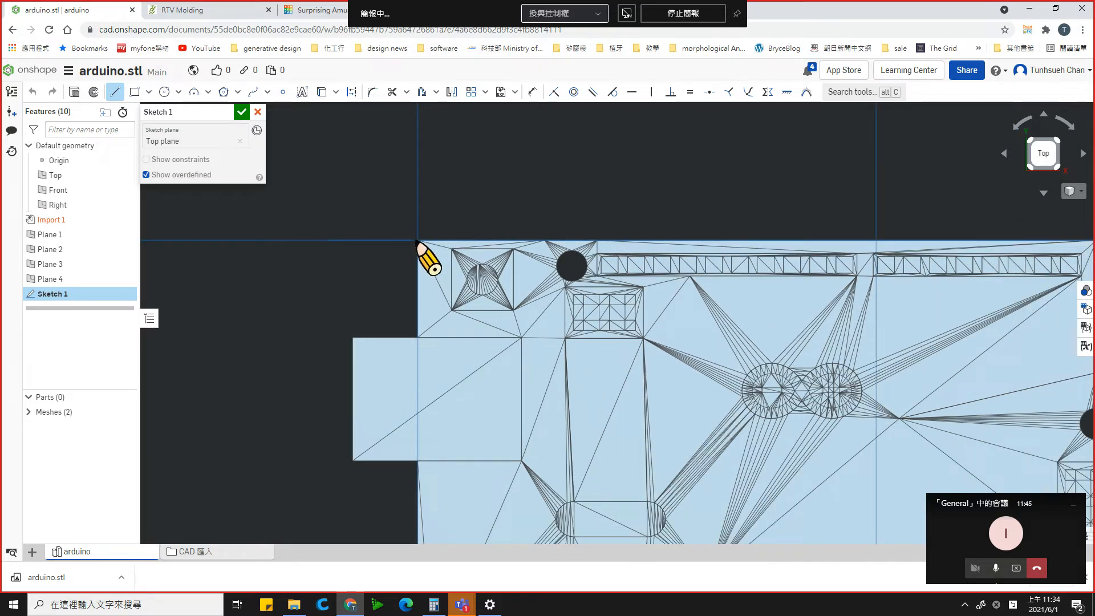
pyautogui.click(417, 239)
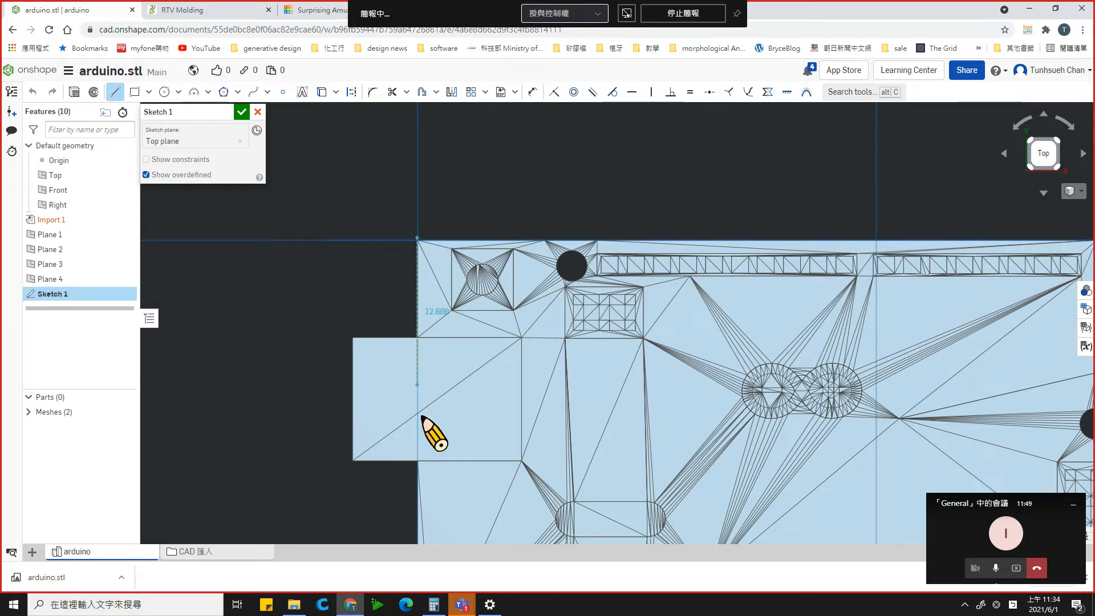
pyautogui.click(416, 515)
pyautogui.scroll(-3, 416, 522)
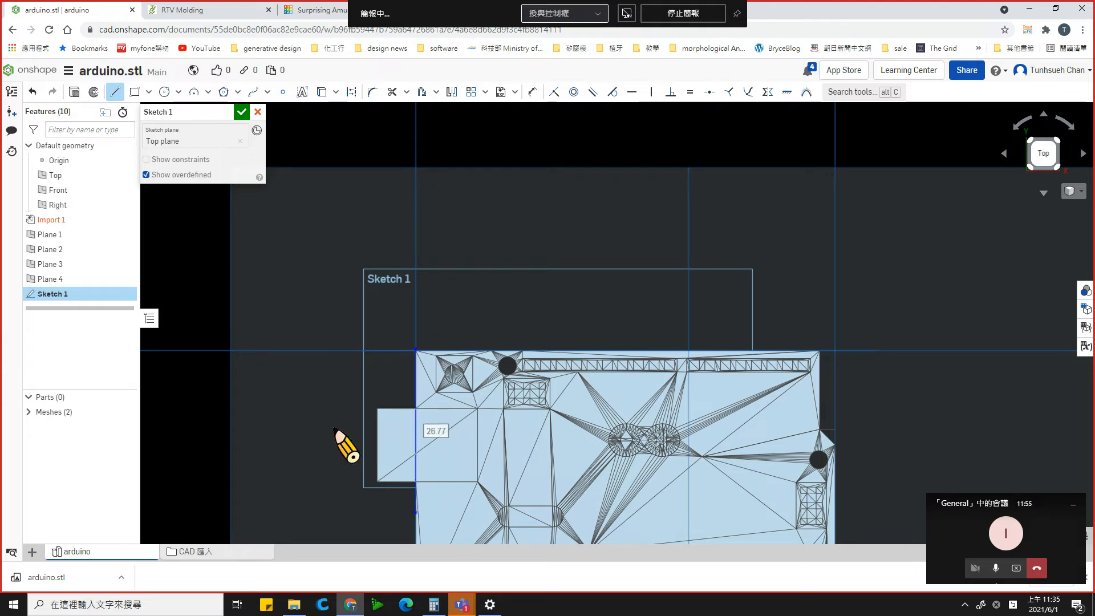
pyautogui.press('Escape')
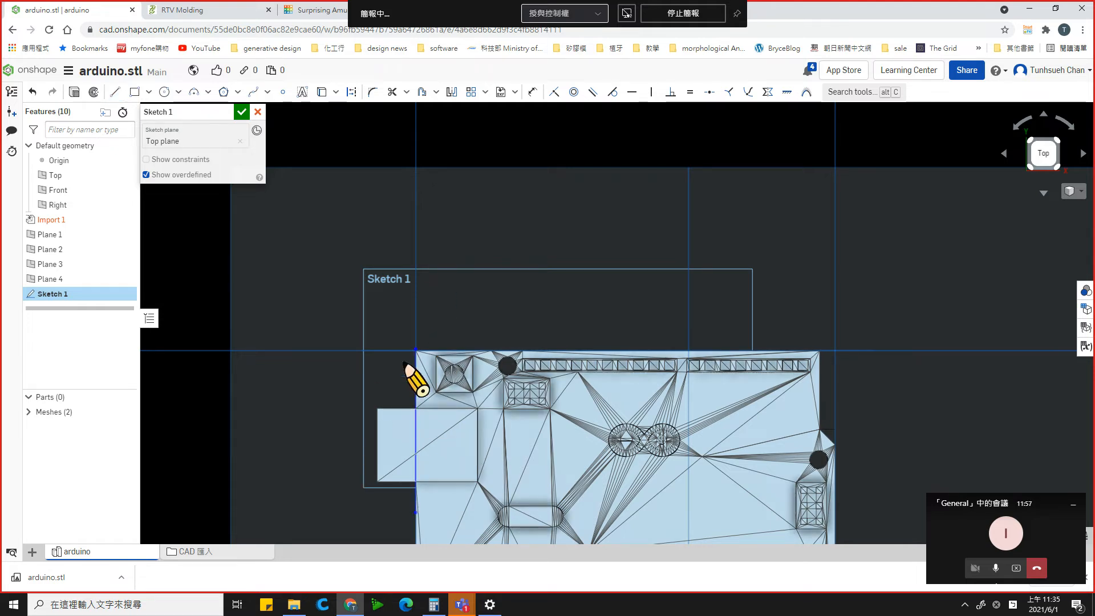
# - Discard the current sketch with its single line along the board's connector-side edge
pyautogui.scroll(-3, 399, 481)
pyautogui.scroll(-3, 397, 475)
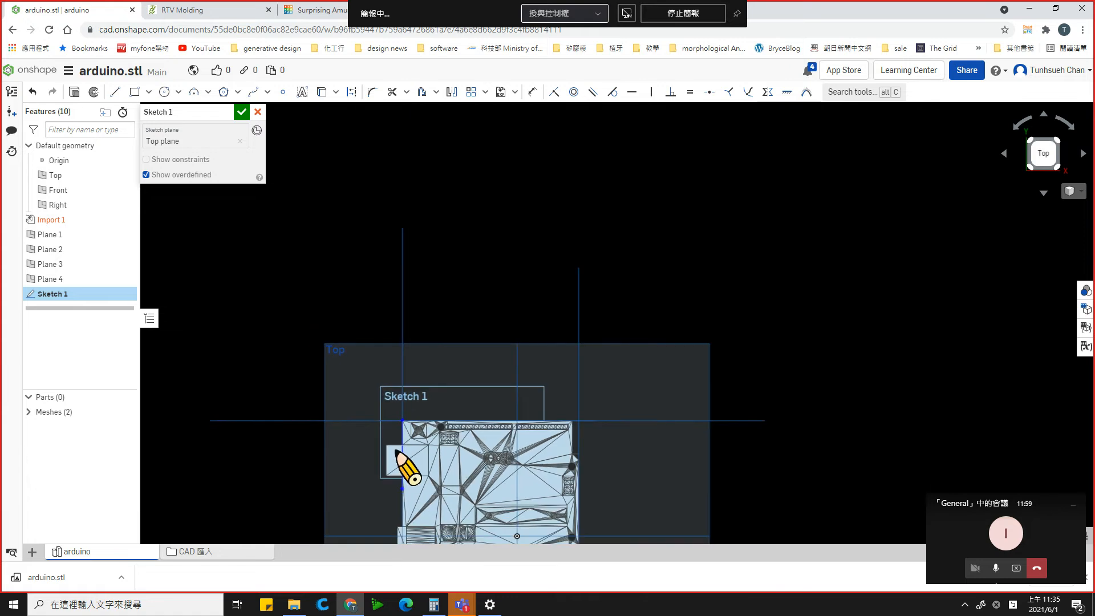
pyautogui.scroll(-1, 408, 536)
pyautogui.scroll(2, 454, 513)
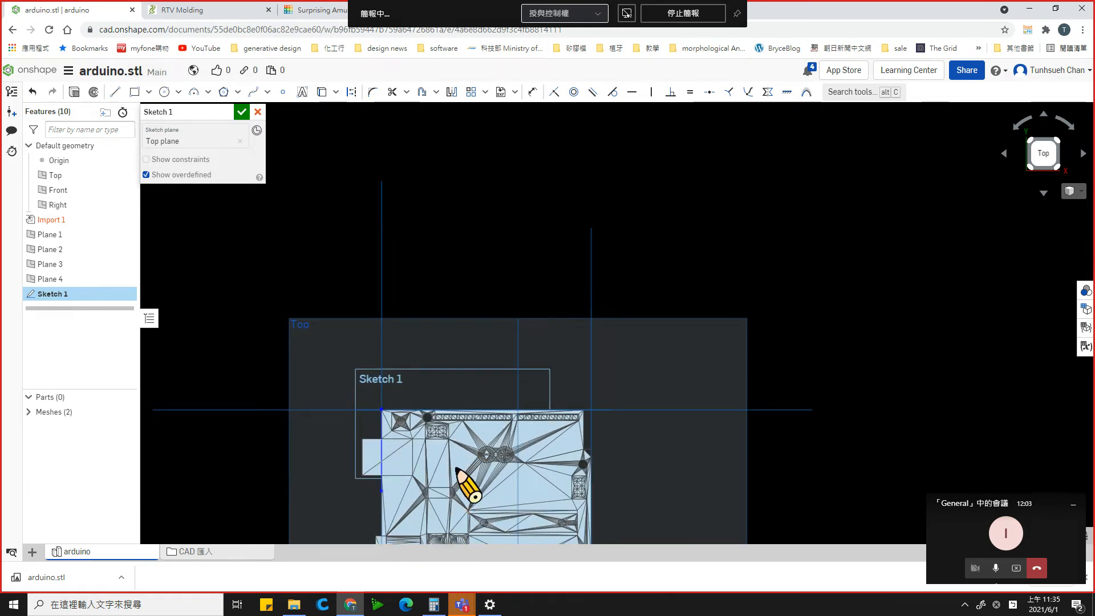
pyautogui.click(258, 112)
# - Start a new sketch on the Top plane with the whole board viewed straight from above
pyautogui.scroll(-1, 415, 477)
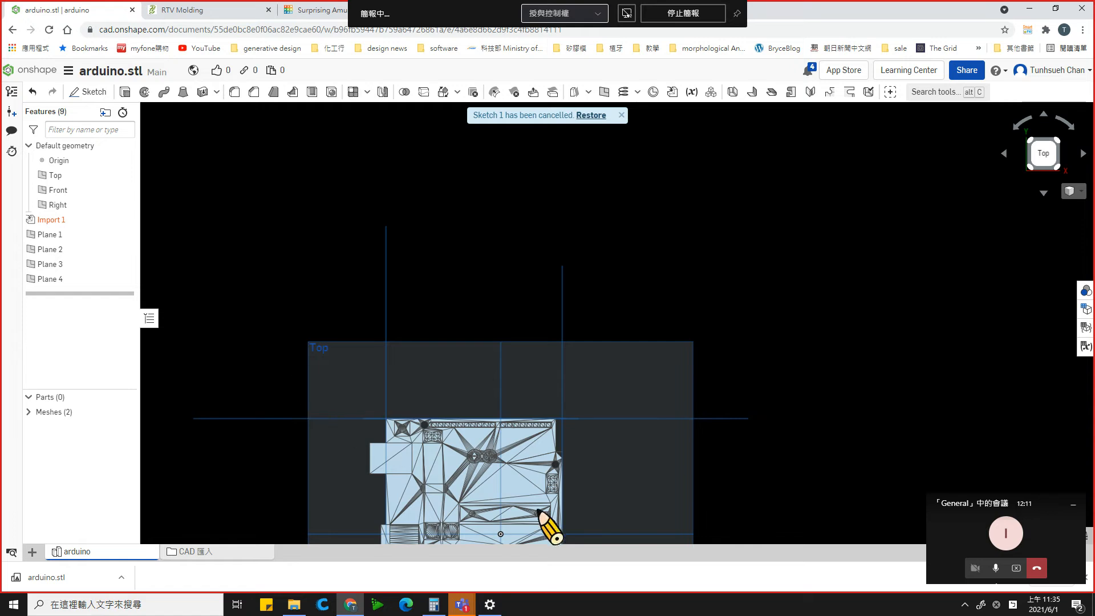
pyautogui.click(468, 400)
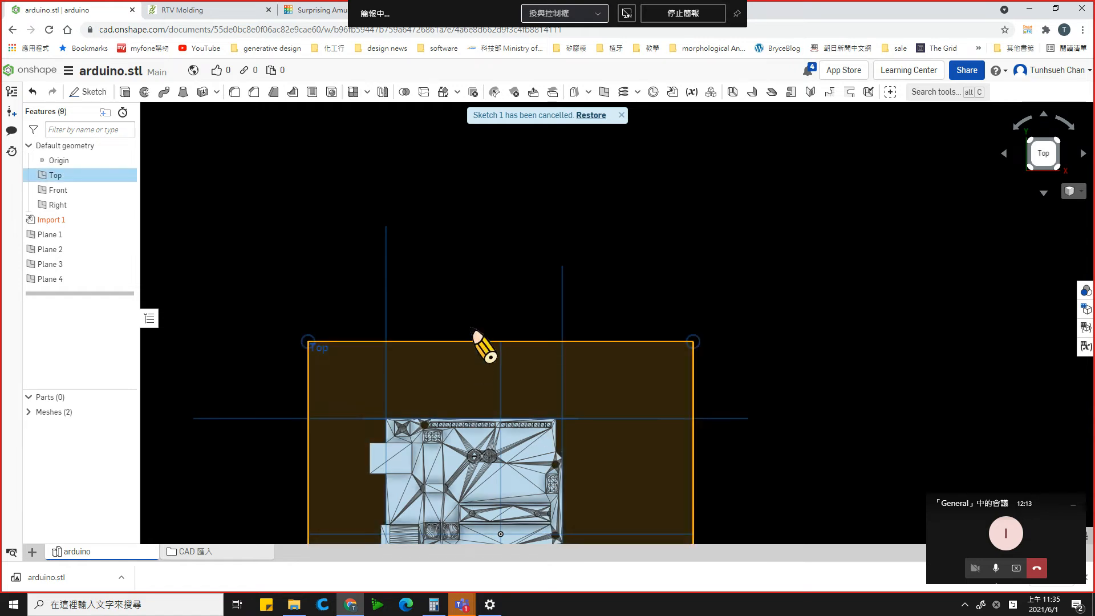
pyautogui.moveTo(474, 333); pyautogui.dragTo(471, 319, button='right')
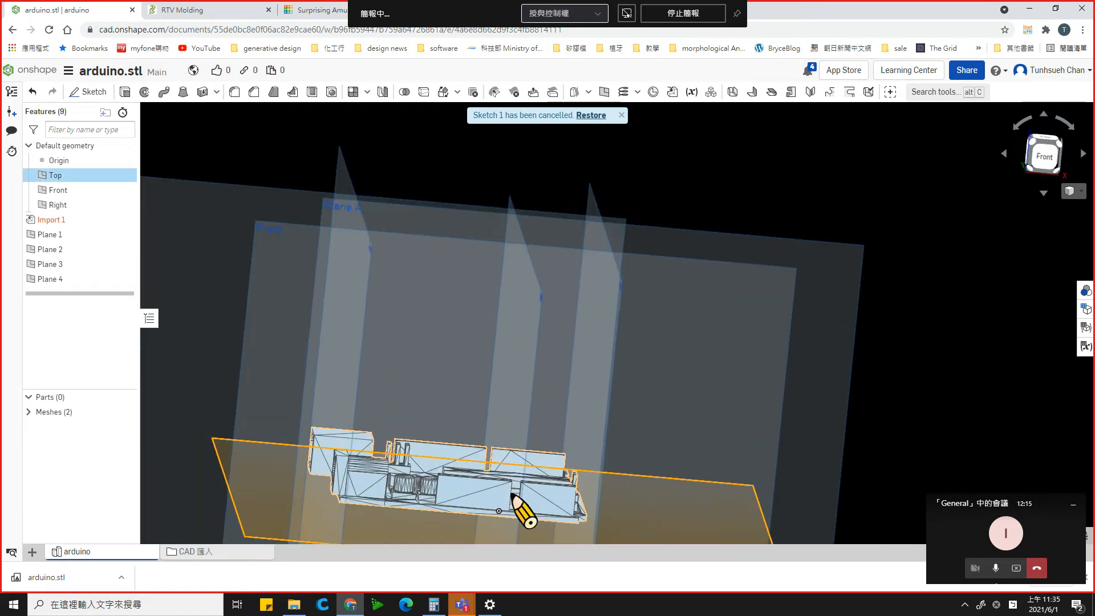
pyautogui.moveTo(514, 496); pyautogui.dragTo(494, 573, button='right')
pyautogui.moveTo(498, 382)
pyautogui.mouseDown(button='right')
pyautogui.moveTo(508, 349)
pyautogui.moveTo(516, 474)
pyautogui.moveTo(621, 472)
pyautogui.moveTo(660, 445)
pyautogui.moveTo(582, 498)
pyautogui.mouseUp(button='right')
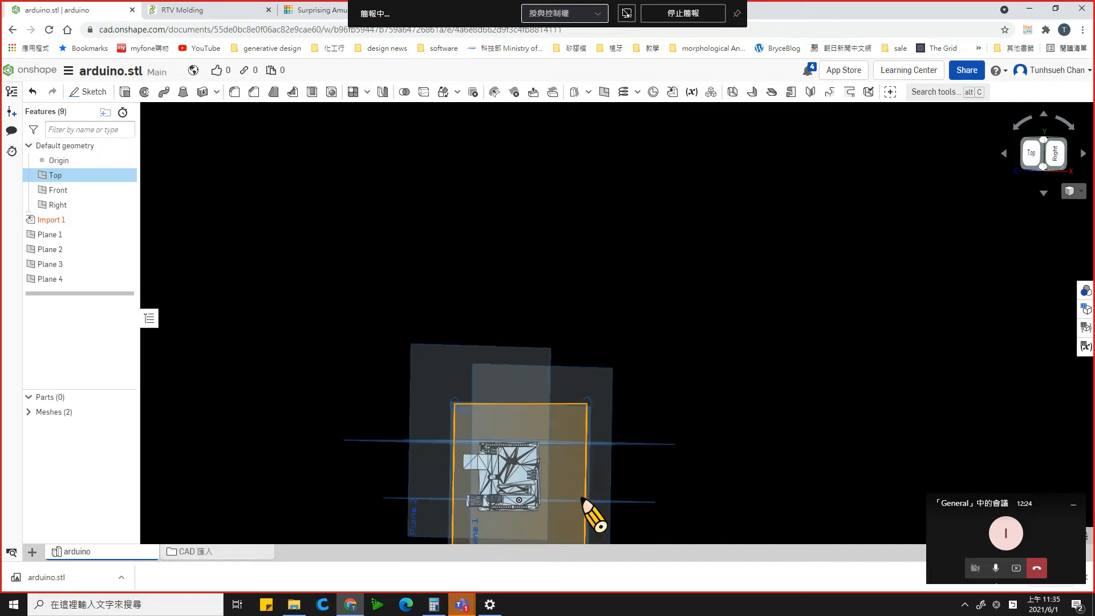
pyautogui.click(1043, 192)
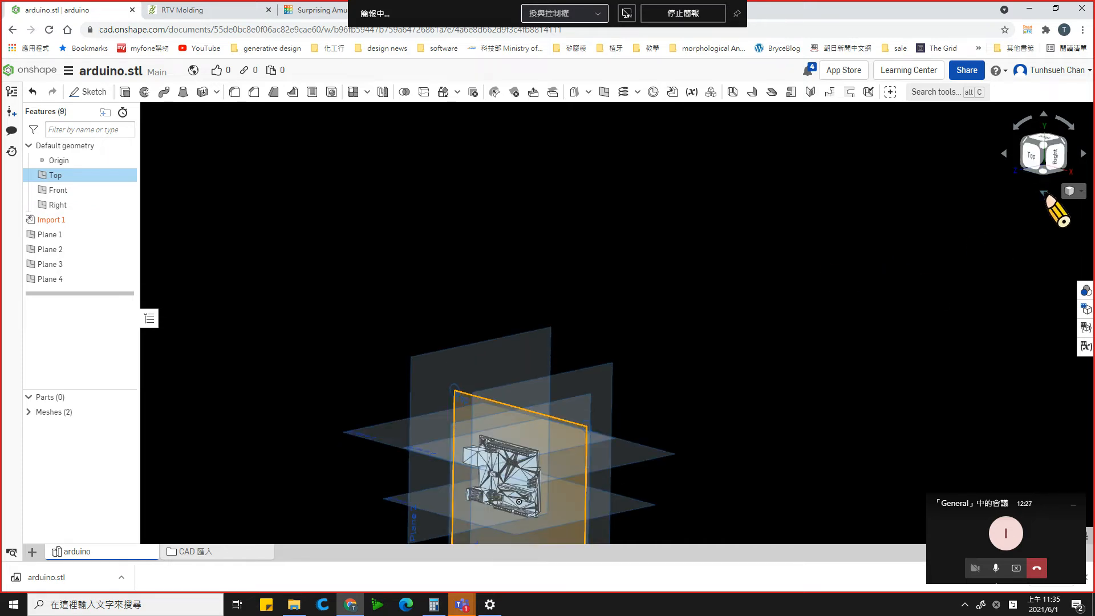
pyautogui.click(1039, 152)
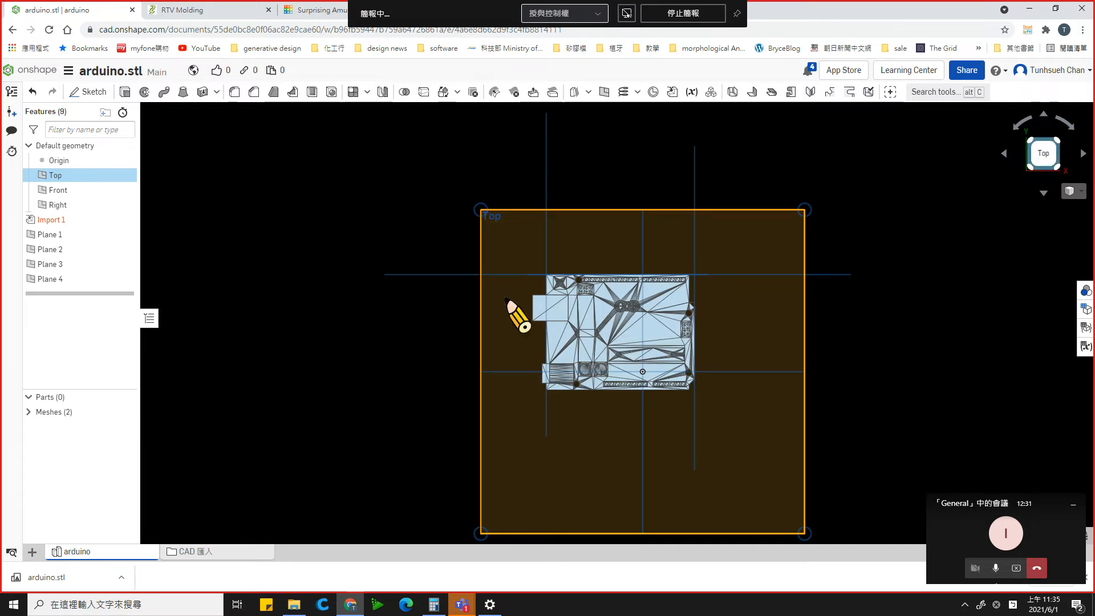
pyautogui.scroll(2, 677, 313)
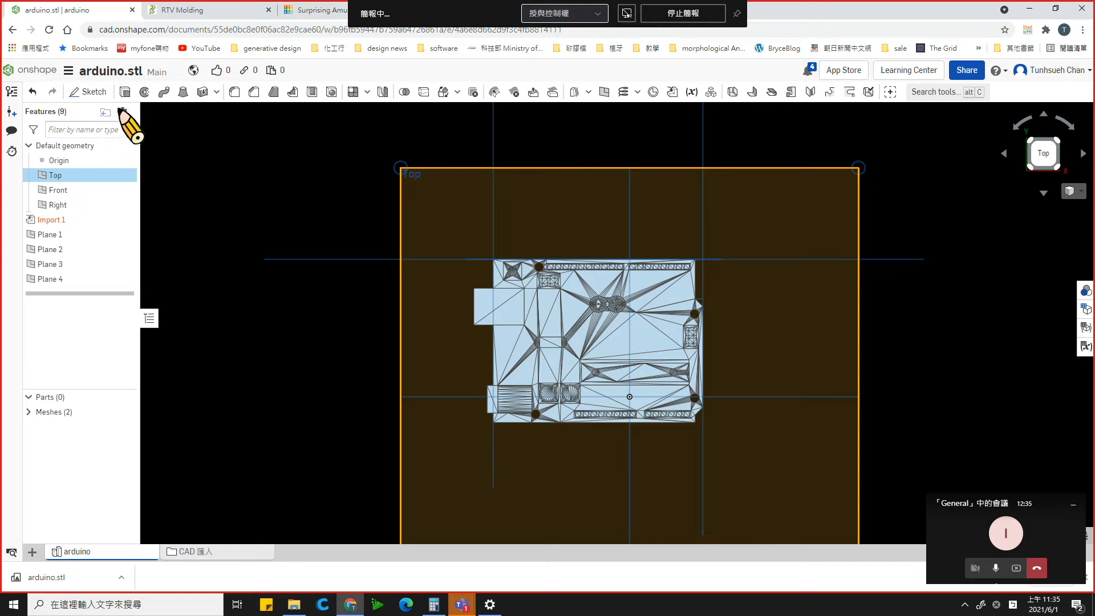
pyautogui.click(100, 91)
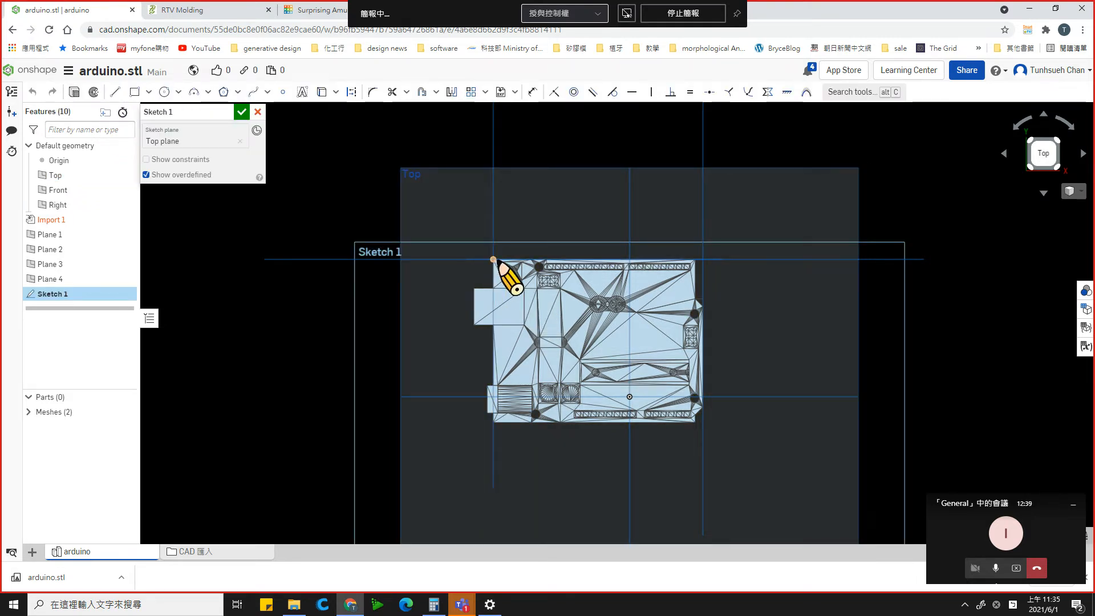
# - Sketch vertical lines about 97.3 mm and 103.9 mm long along the connector-side and opposite reference planes, overshooting the board's corners
pyautogui.click(115, 93)
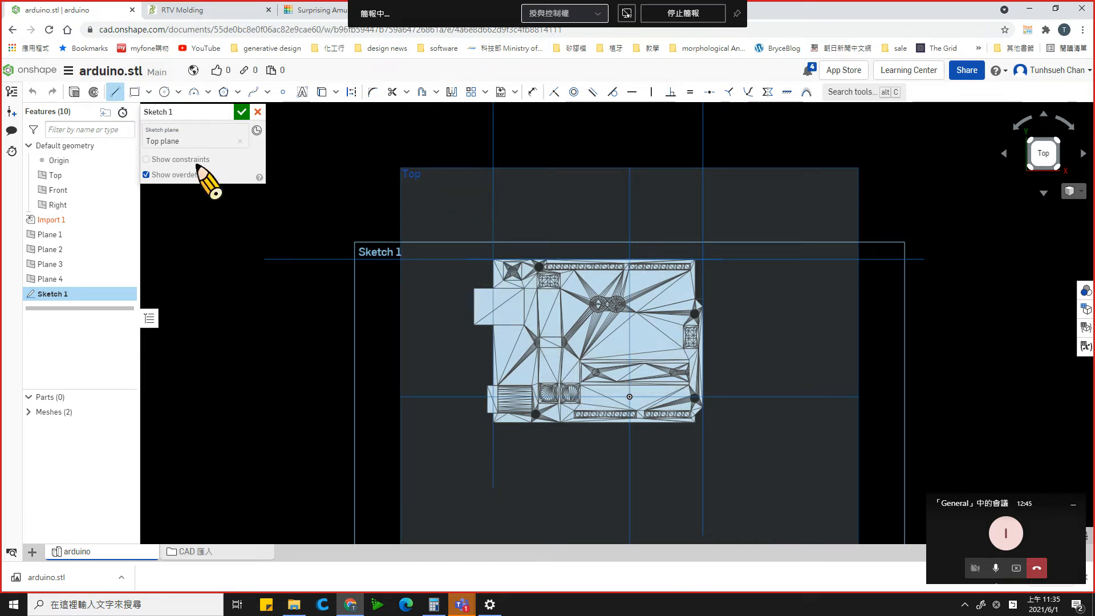
pyautogui.click(493, 199)
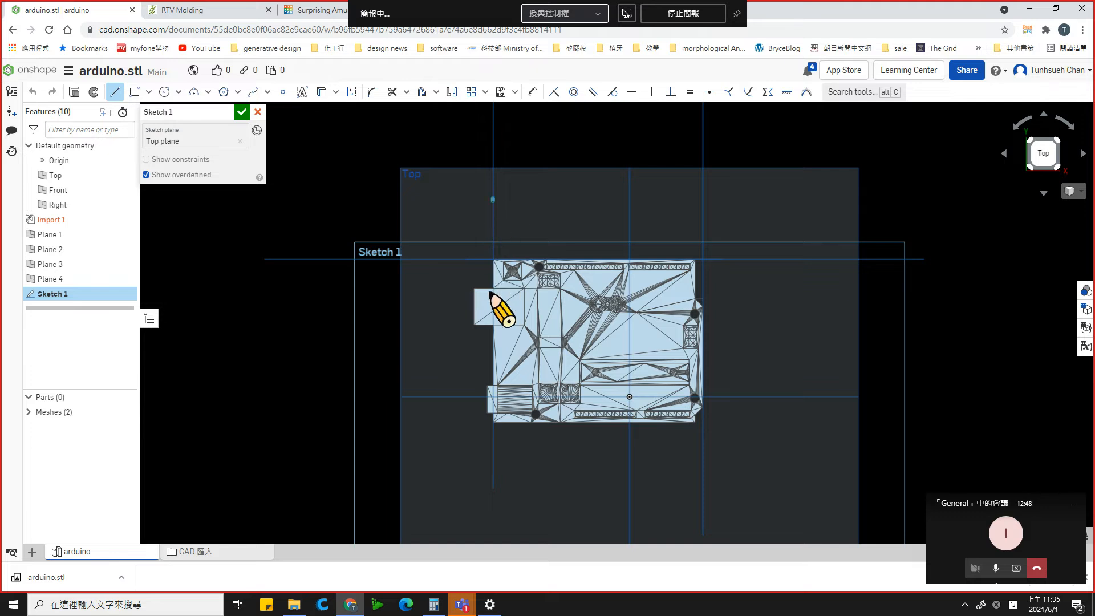
pyautogui.click(494, 496)
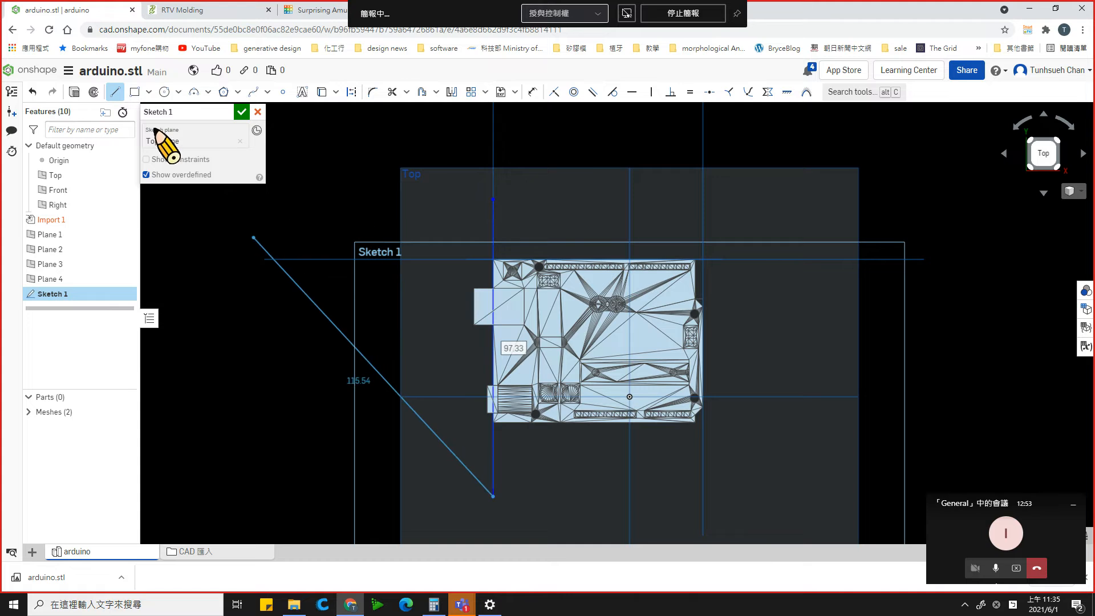
pyautogui.click(117, 92)
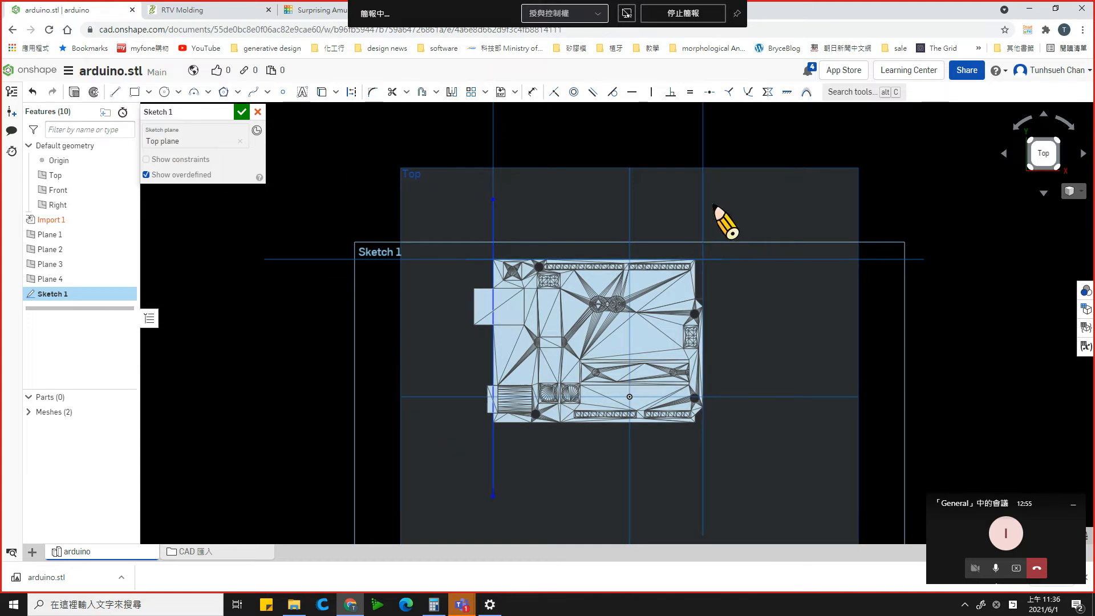
pyautogui.click(116, 90)
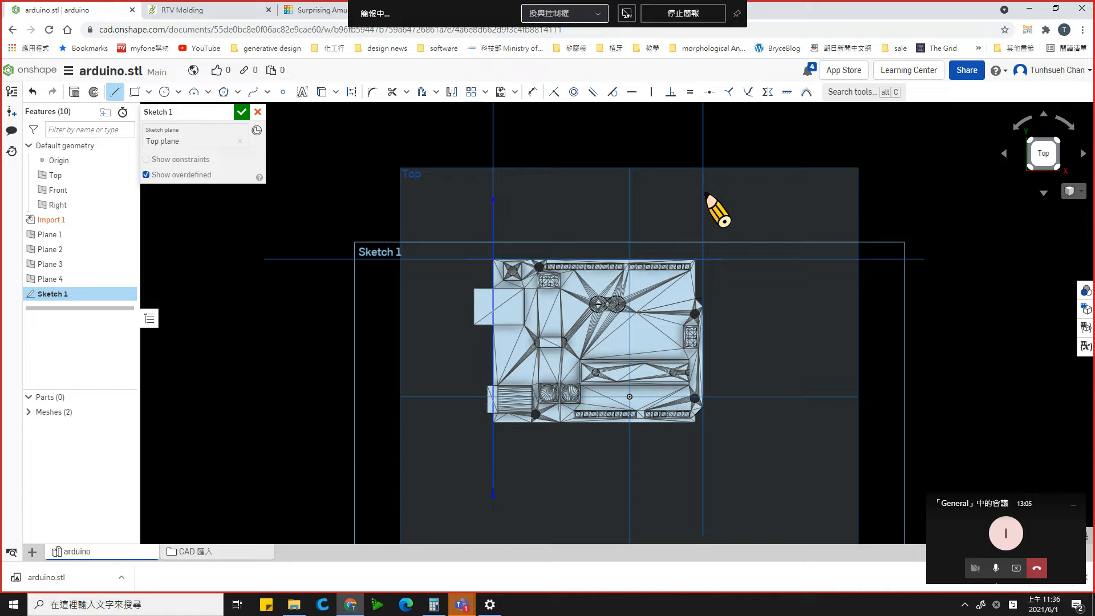
pyautogui.moveTo(702, 193); pyautogui.dragTo(702, 491)
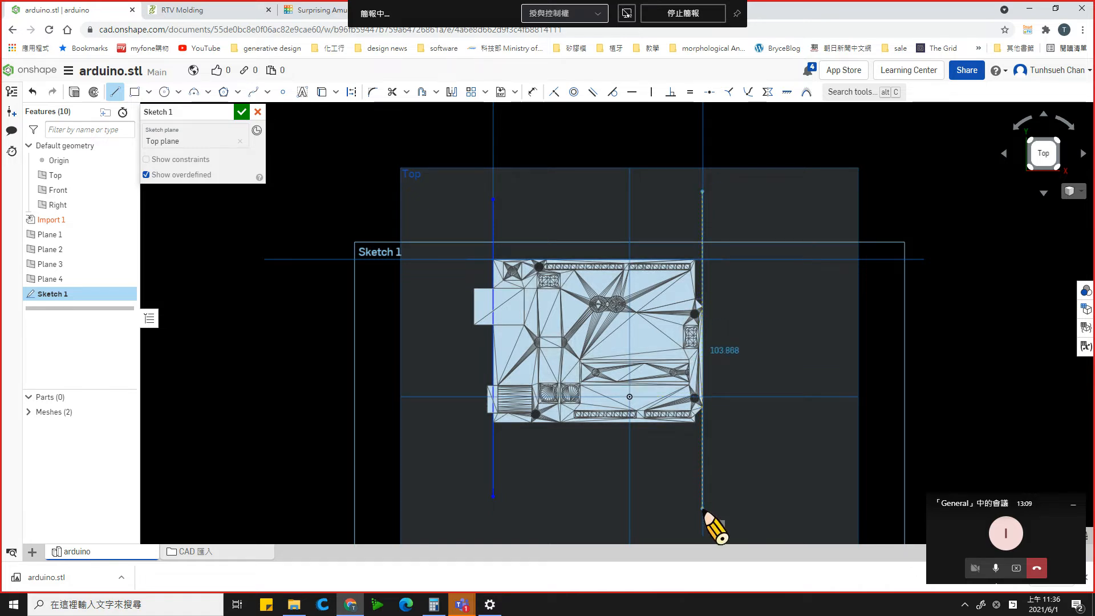
pyautogui.click(703, 507)
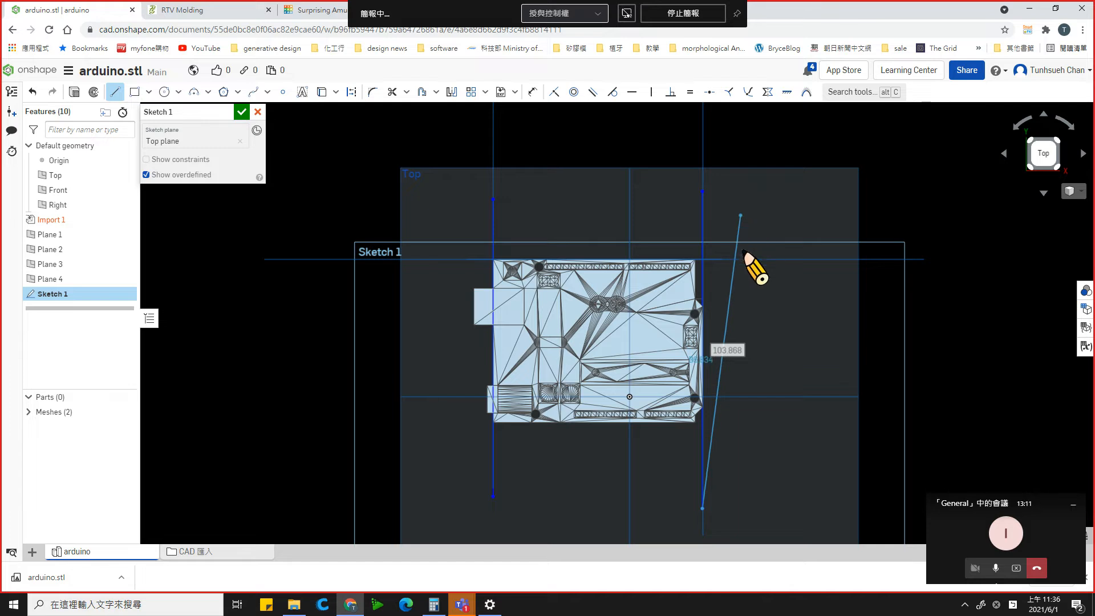
pyautogui.press('Escape')
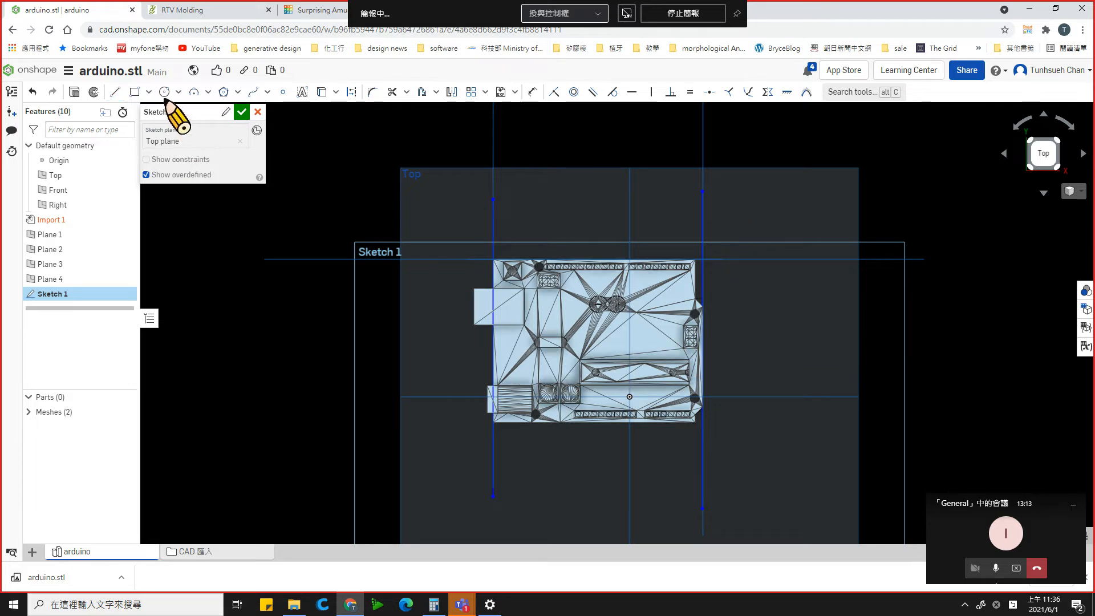
# - Sketch a horizontal line about 109.1 mm long along the board's upper edge and another along its lower edge, both crossing the vertical lines
pyautogui.click(114, 92)
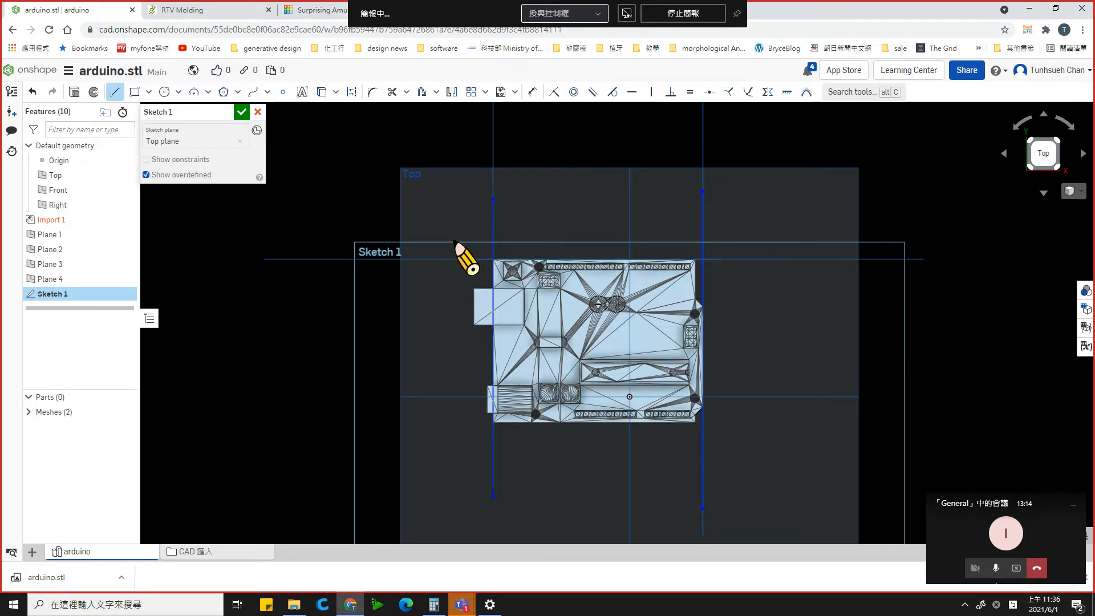
pyautogui.click(428, 257)
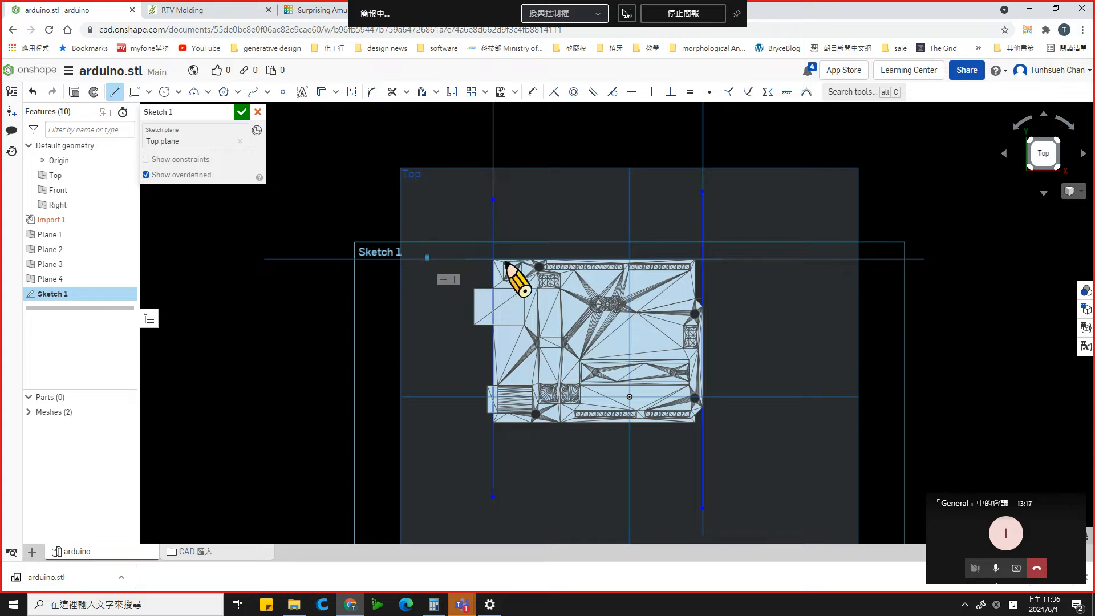
pyautogui.click(760, 257)
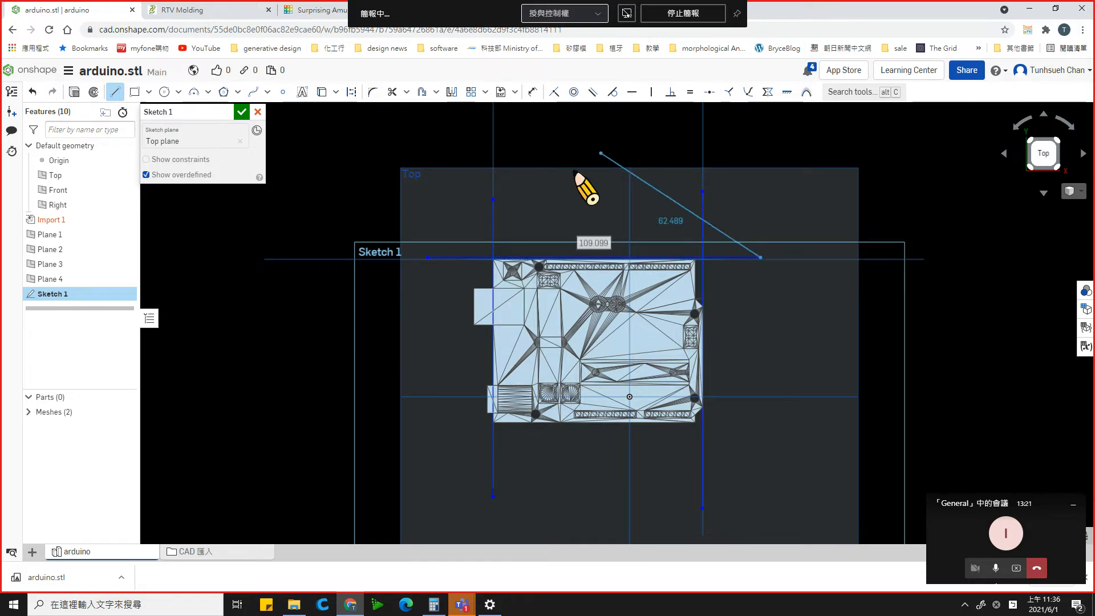
pyautogui.press('Escape')
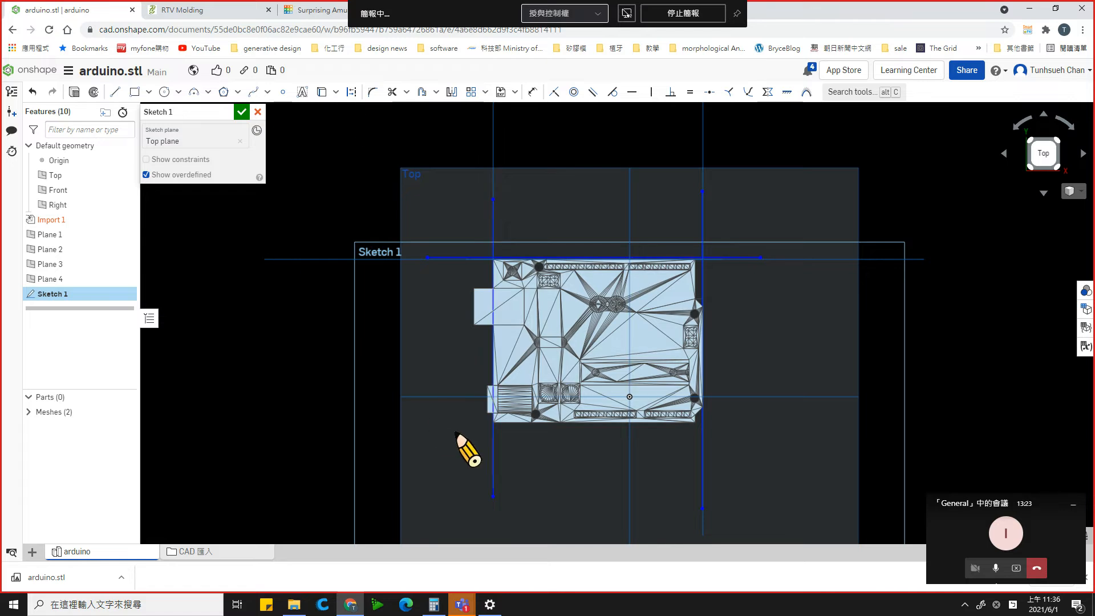
pyautogui.click(115, 92)
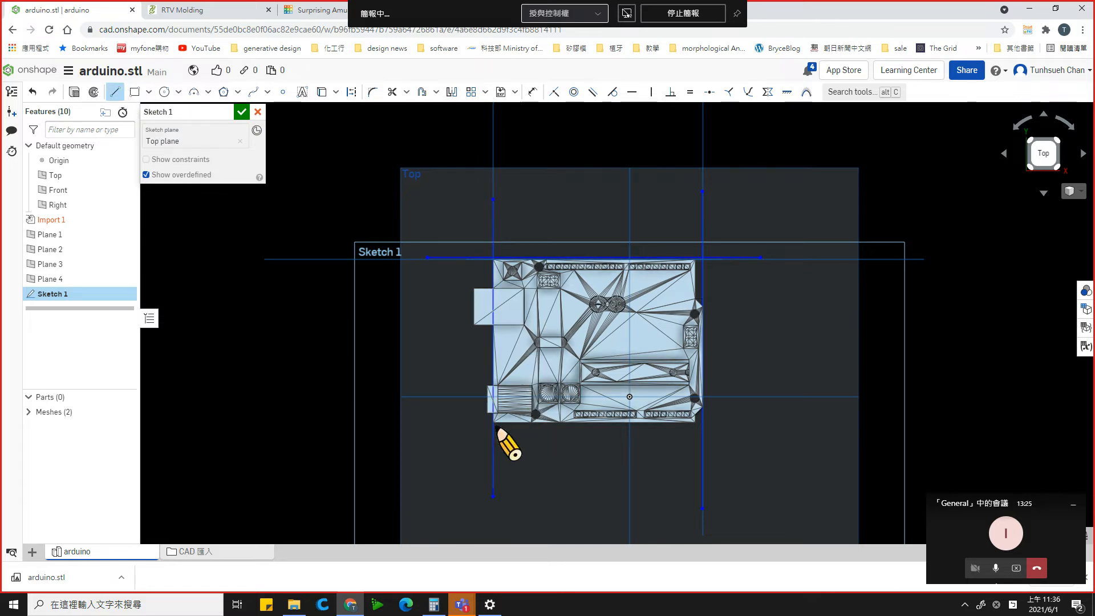
pyautogui.click(430, 425)
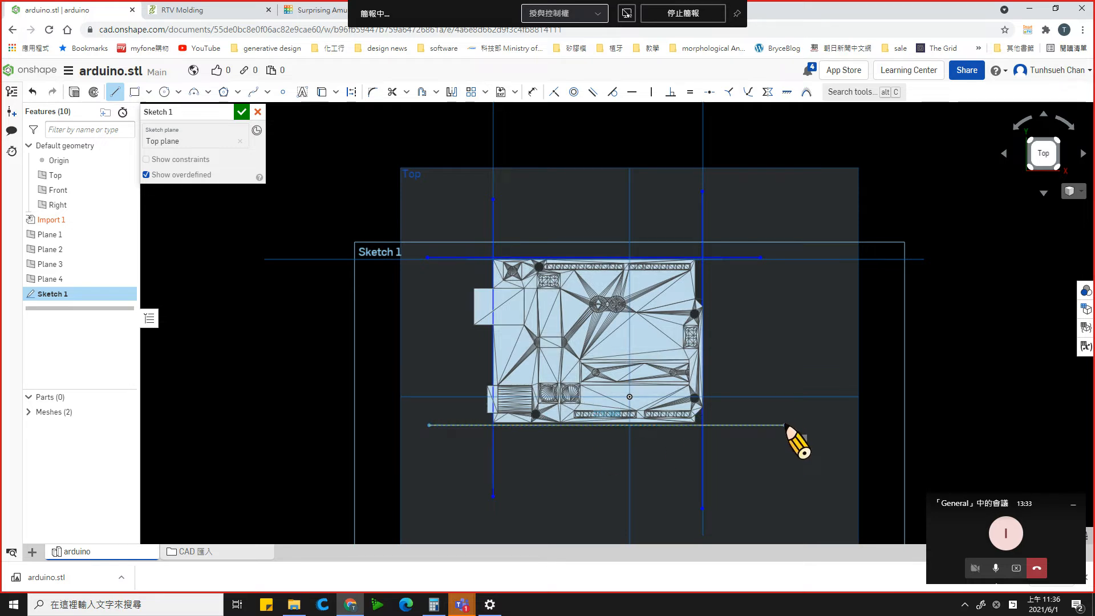
pyautogui.click(786, 425)
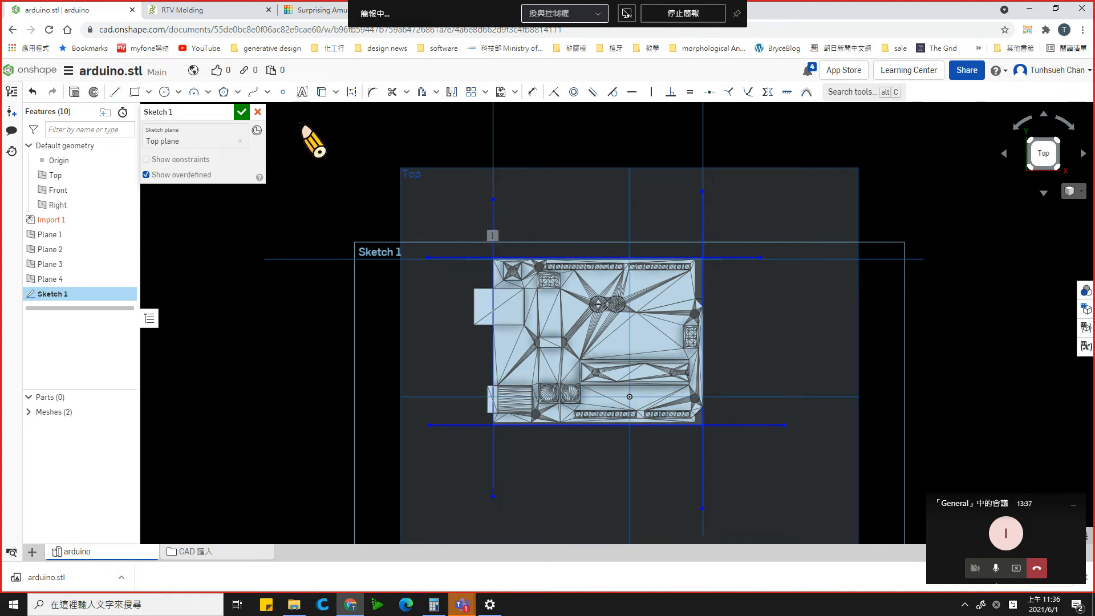
# - Trim the overhanging line ends to leave a closed rectangle around the board and finish the sketch
pyautogui.click(392, 92)
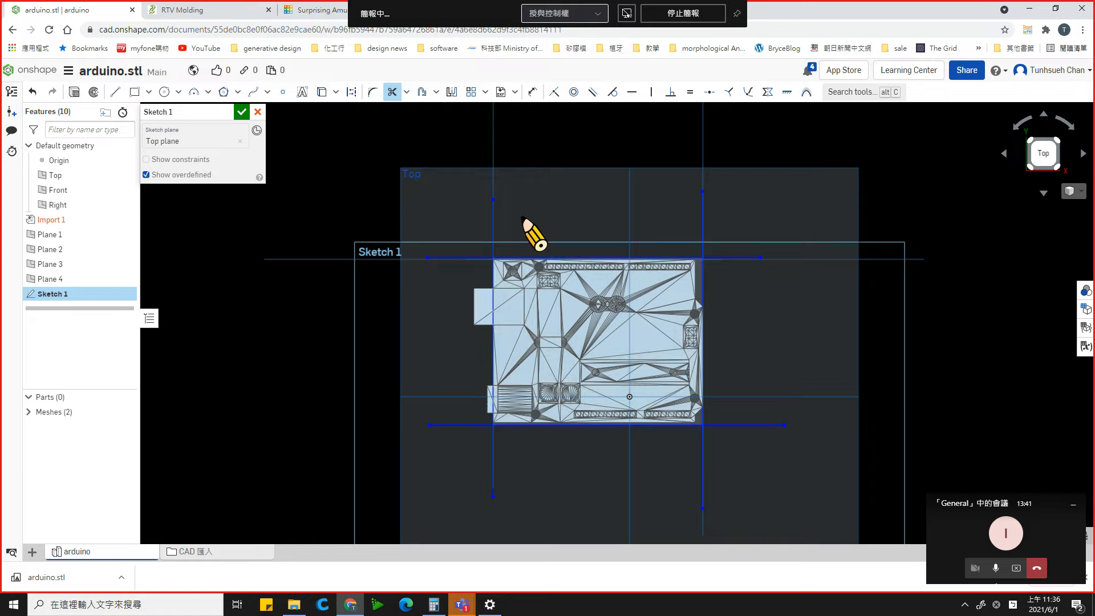
pyautogui.click(465, 258)
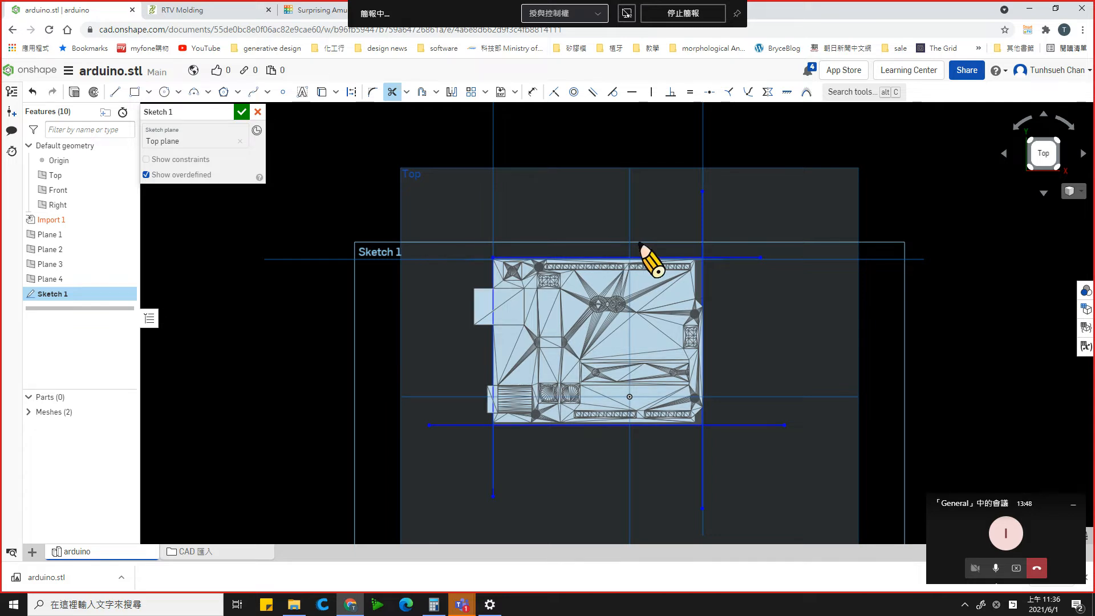
pyautogui.click(704, 231)
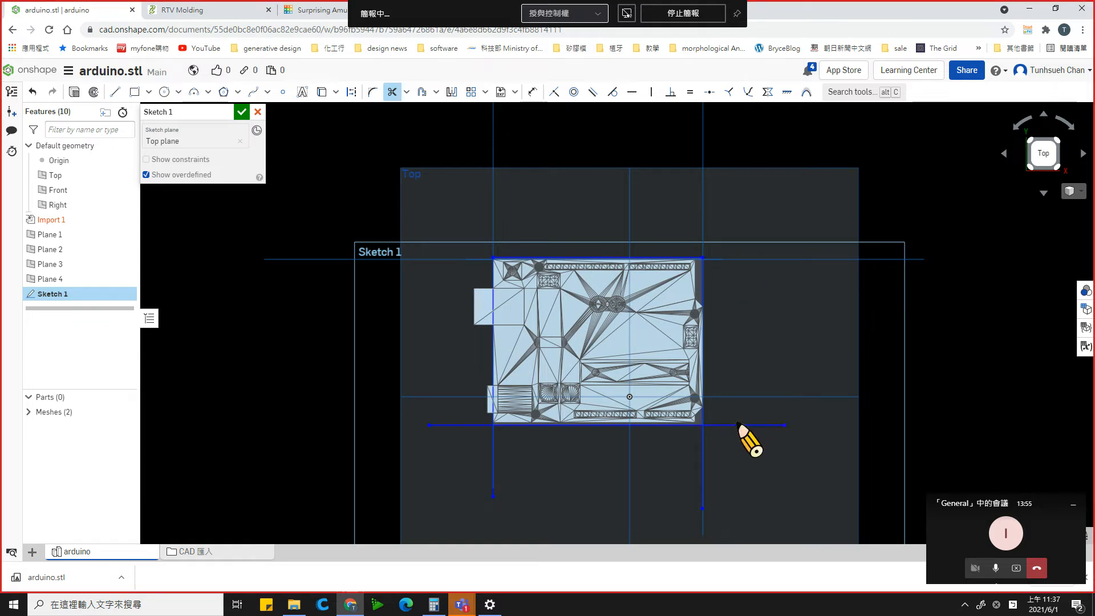
pyautogui.click(725, 438)
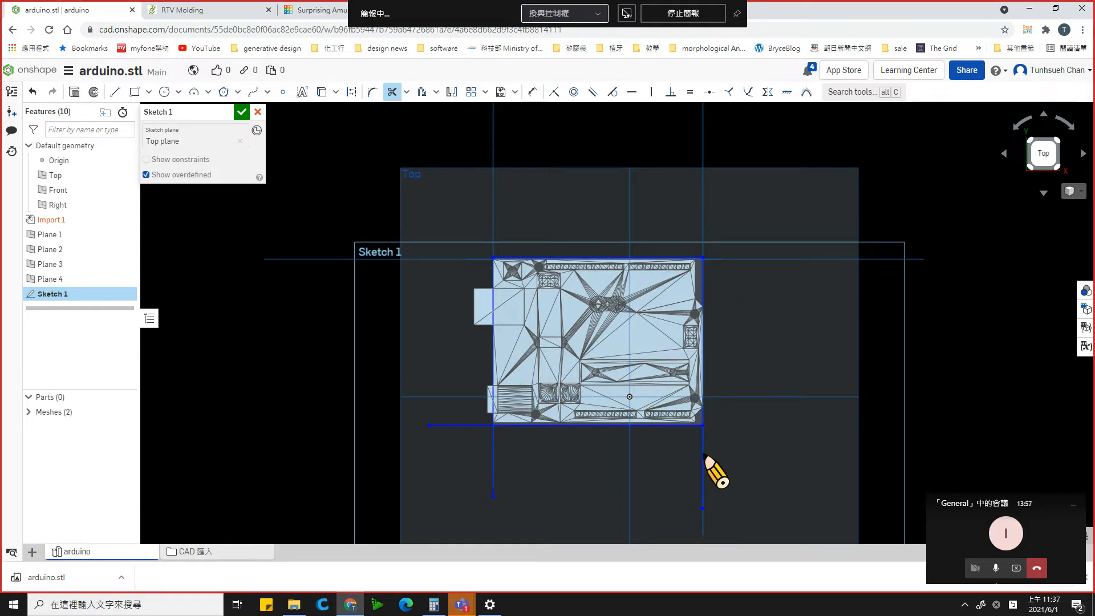
pyautogui.click(702, 461)
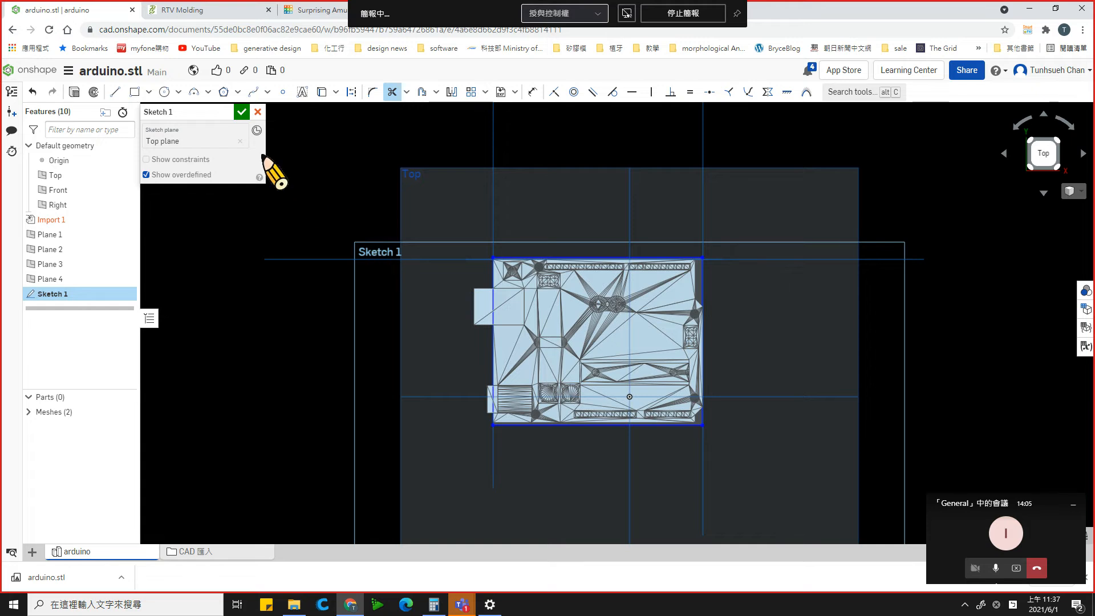
pyautogui.click(241, 112)
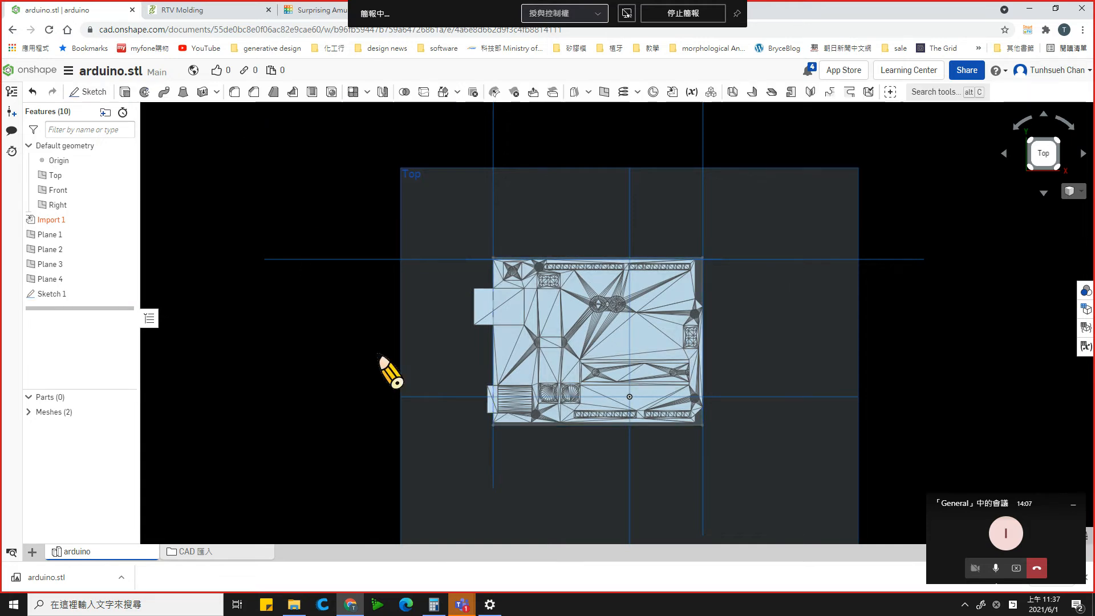
pyautogui.moveTo(332, 414)
pyautogui.mouseDown(button='right')
pyautogui.moveTo(349, 344)
pyautogui.moveTo(384, 371)
pyautogui.moveTo(382, 397)
pyautogui.moveTo(343, 388)
pyautogui.mouseUp(button='right')
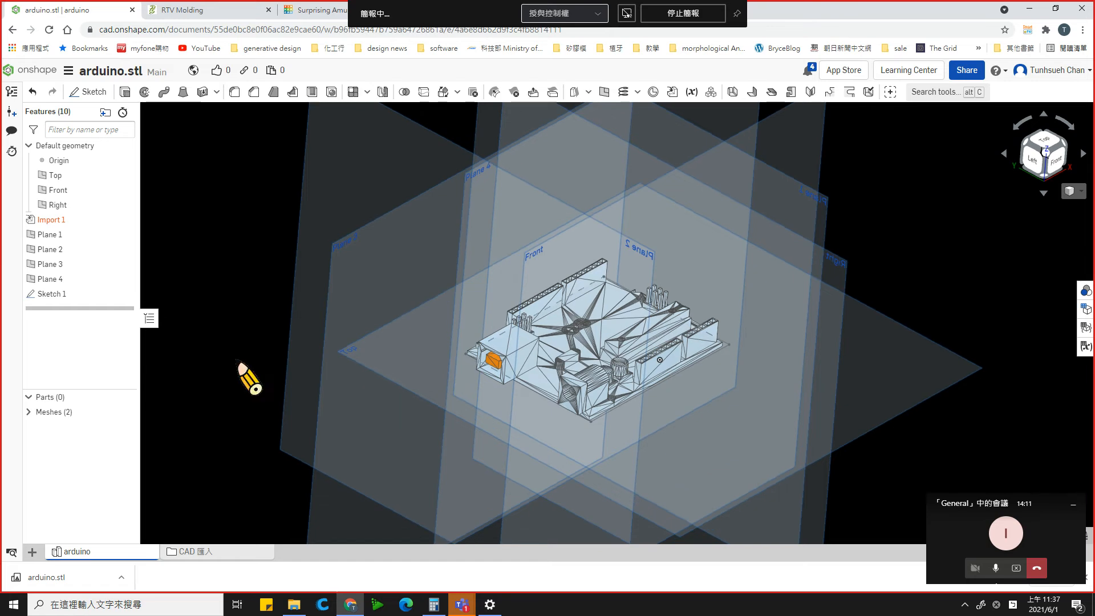
pyautogui.click(55, 295)
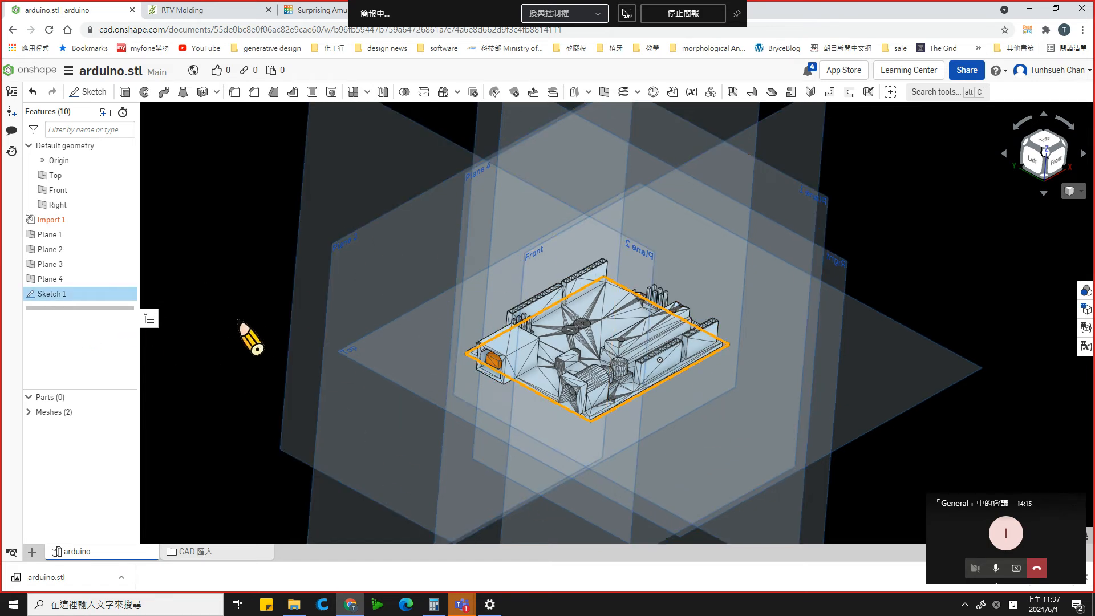
pyautogui.click(126, 93)
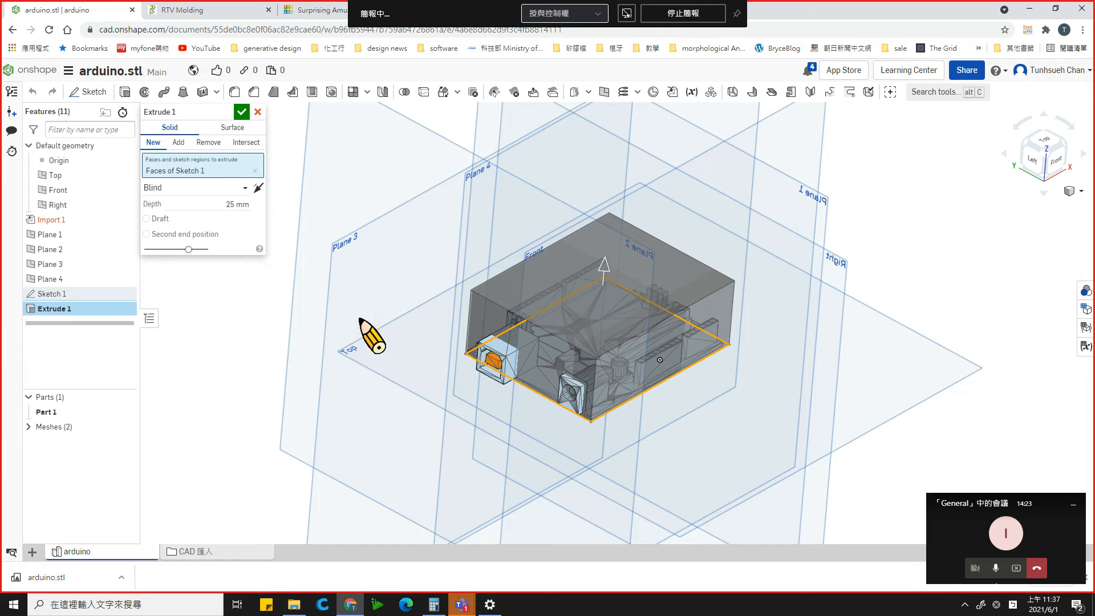
pyautogui.moveTo(405, 338); pyautogui.dragTo(438, 356, button='right')
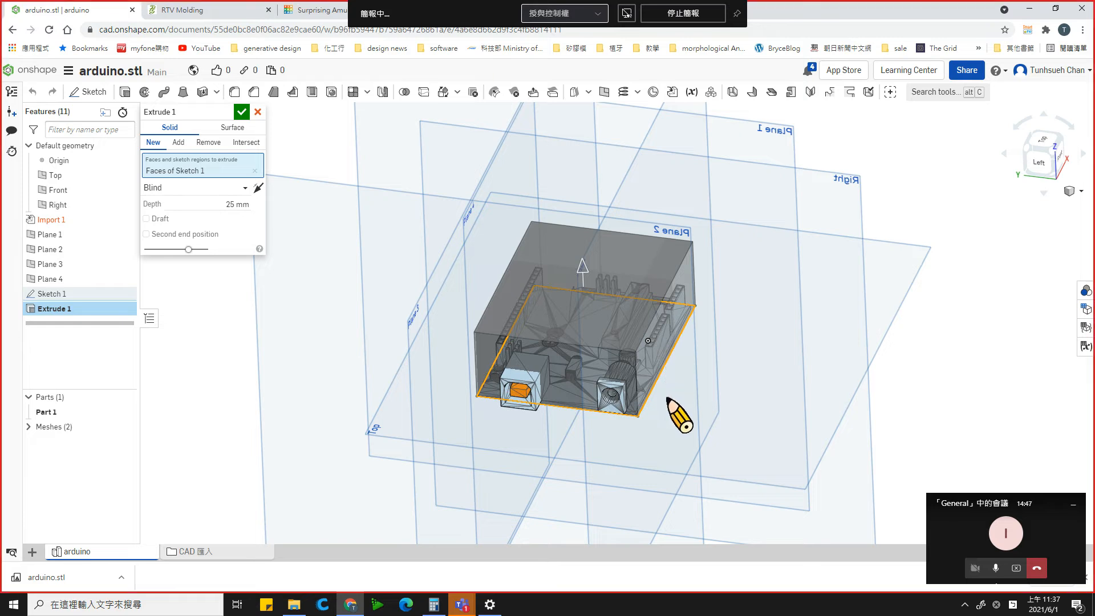
pyautogui.moveTo(667, 398); pyautogui.dragTo(667, 397, button='right')
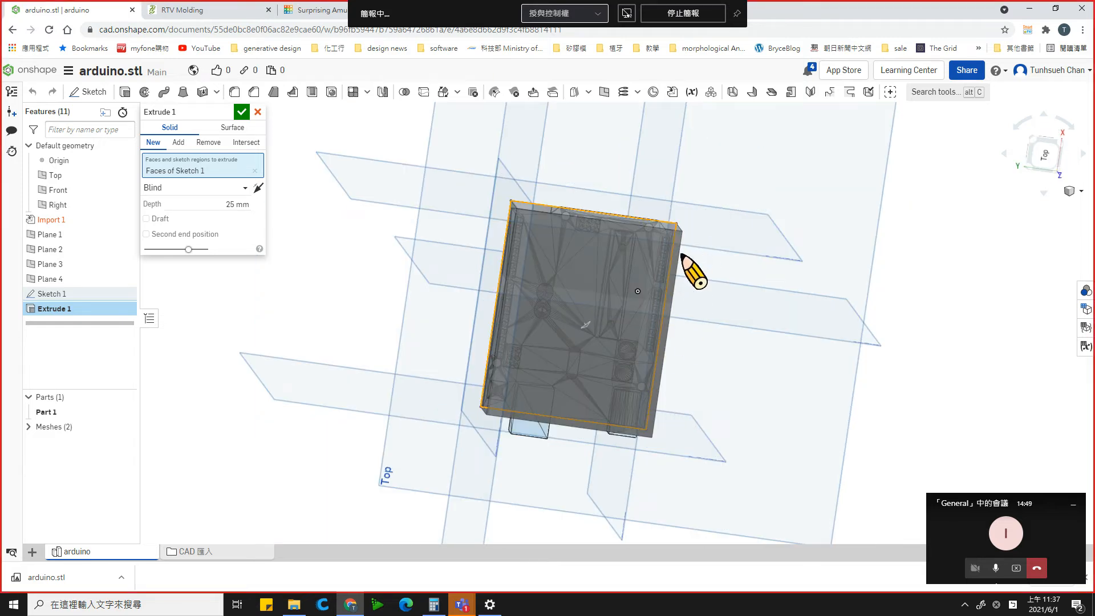
pyautogui.moveTo(685, 388); pyautogui.dragTo(692, 278, button='right')
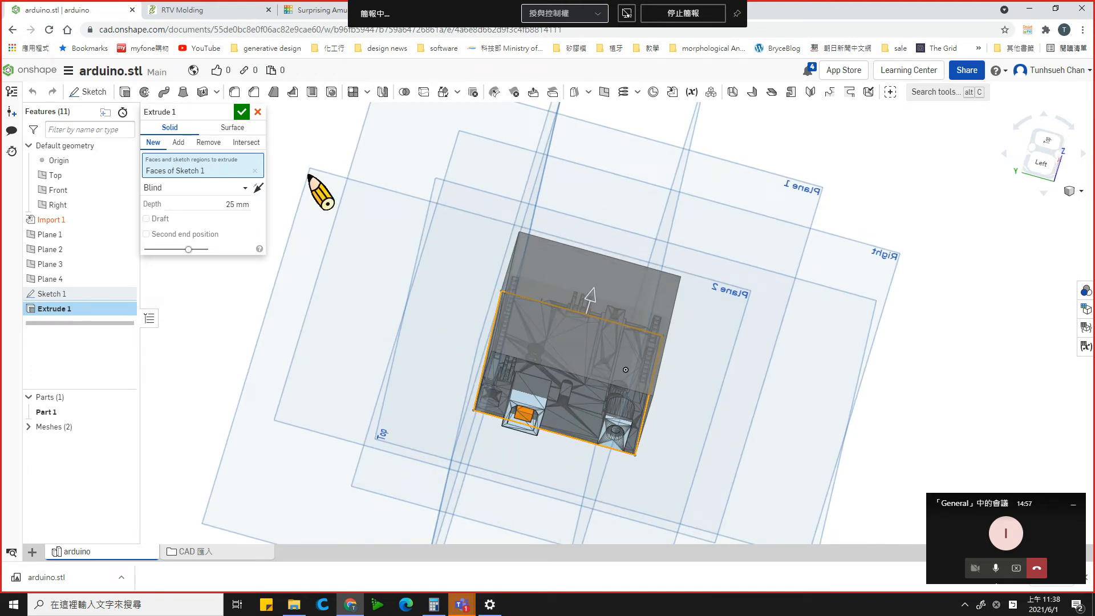
pyautogui.click(260, 113)
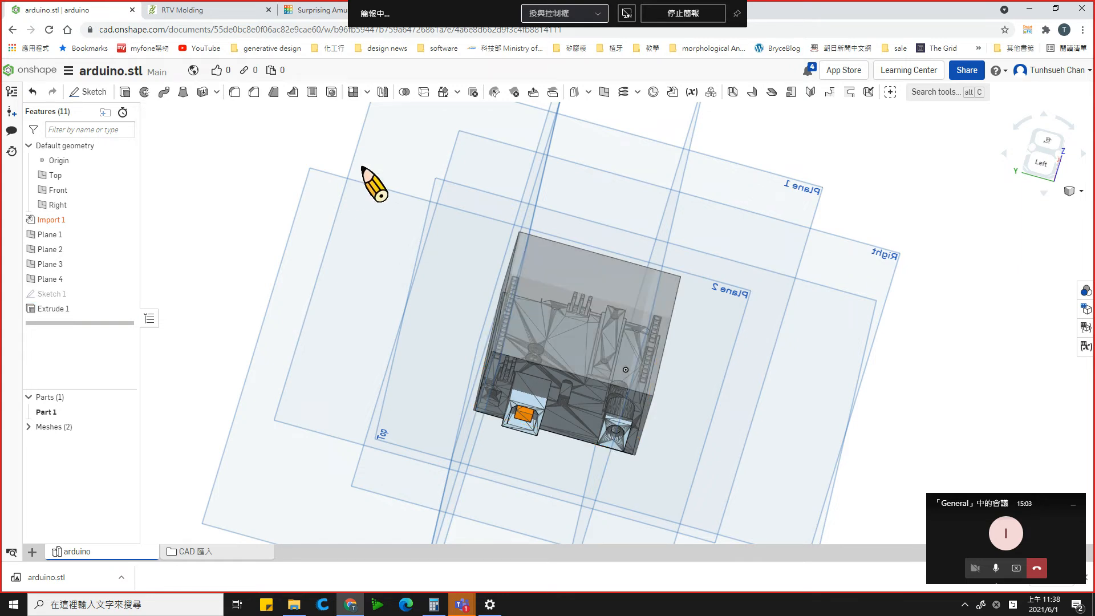
pyautogui.moveTo(412, 372); pyautogui.dragTo(460, 362, button='right')
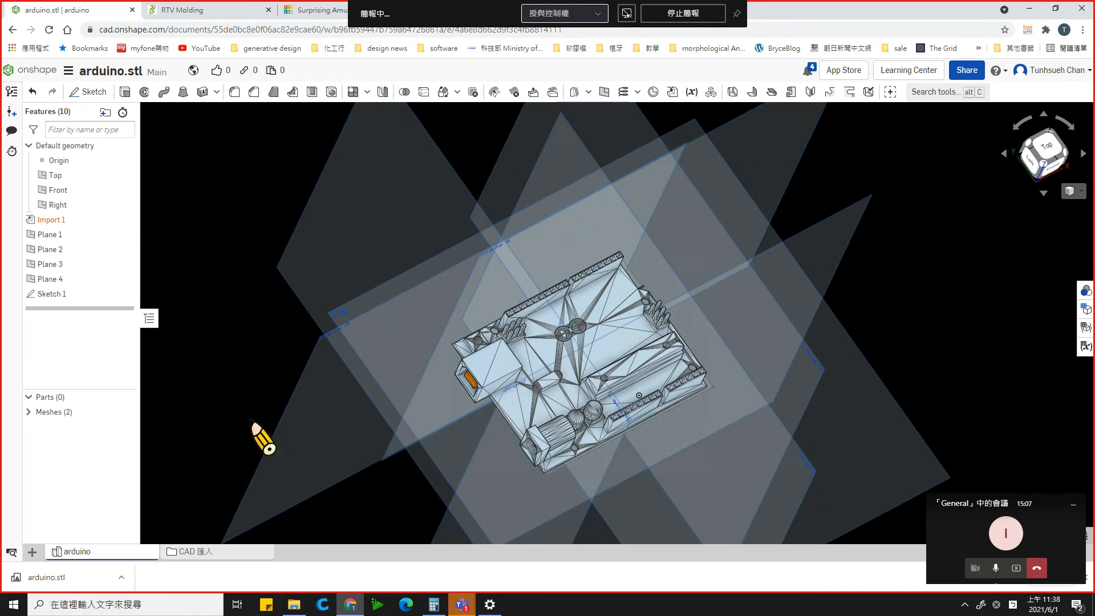
pyautogui.click(49, 296)
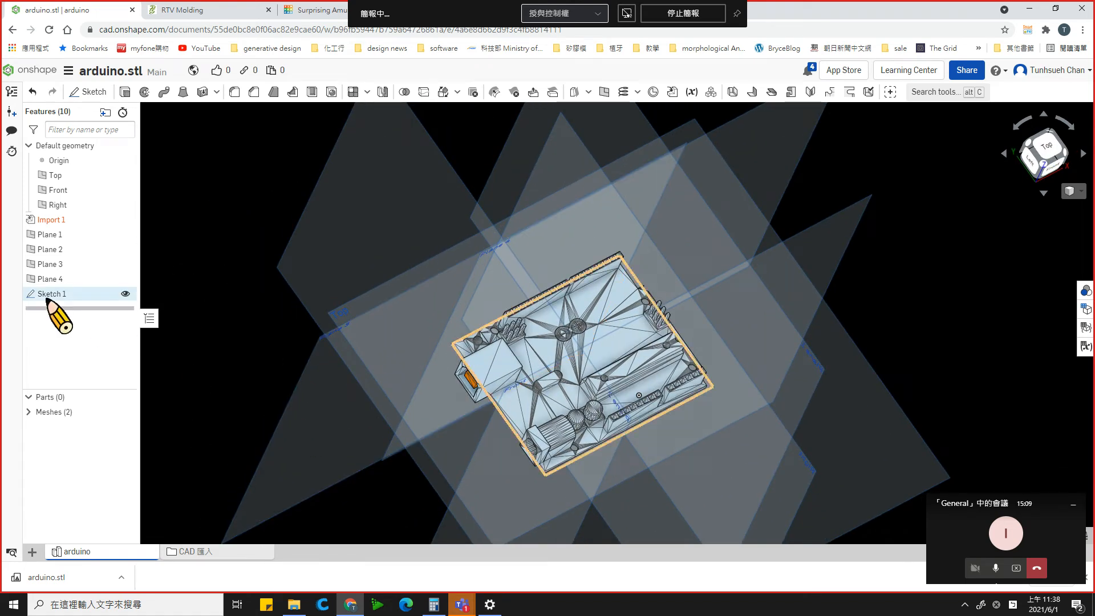
pyautogui.rightClick(49, 302)
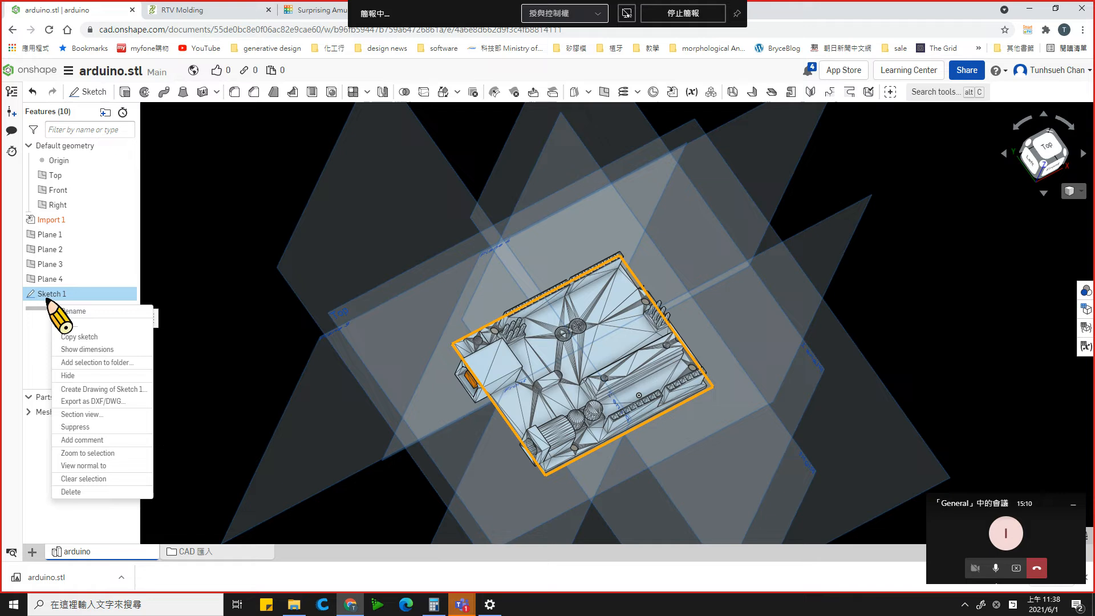
pyautogui.click(72, 324)
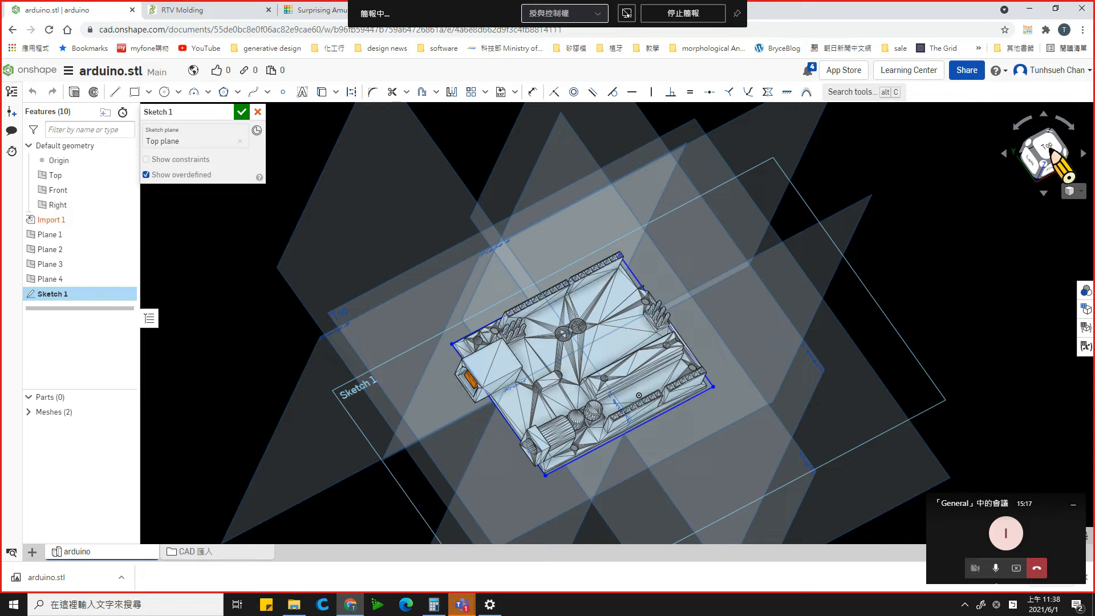
pyautogui.click(1053, 150)
pyautogui.scroll(2, 627, 294)
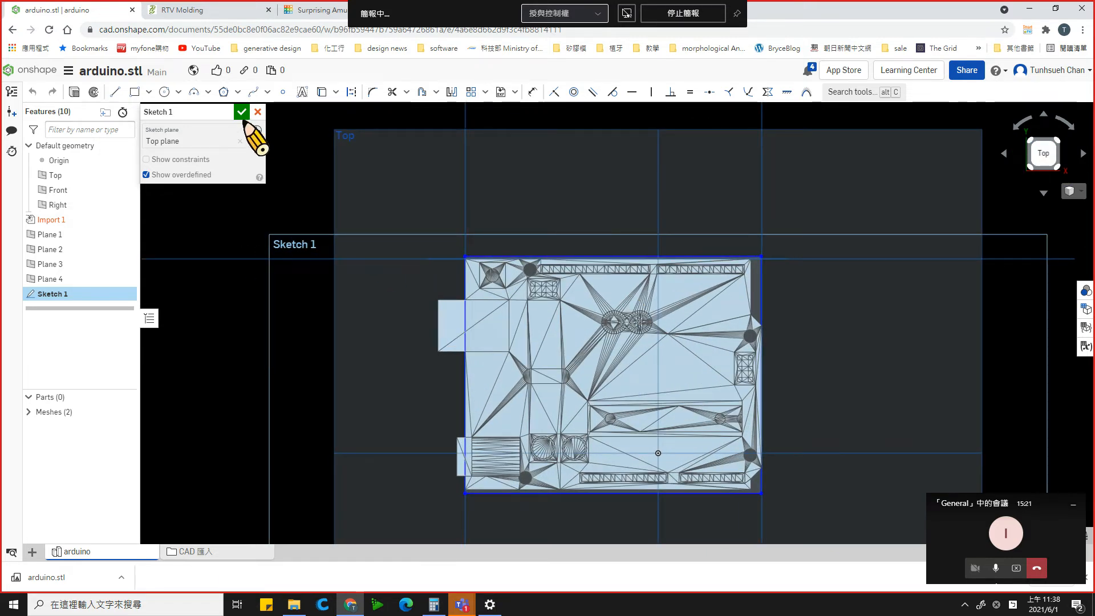
pyautogui.click(240, 112)
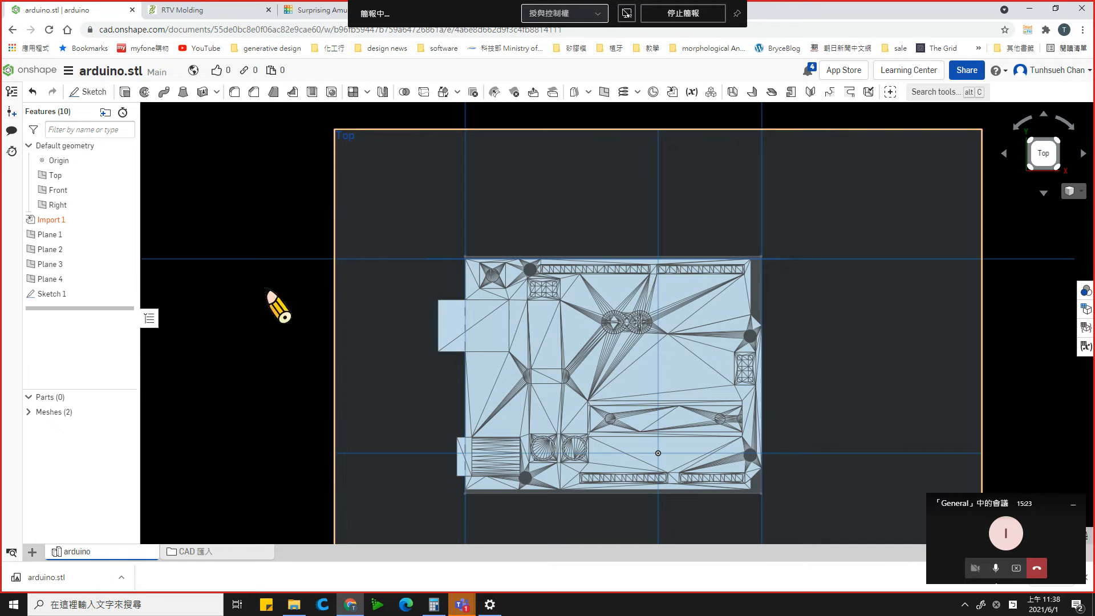
# - Try to add a surrounding rectangle about 71.2 by 59.2 mm to the existing board outline sketch
pyautogui.click(57, 294)
pyautogui.rightClick(57, 296)
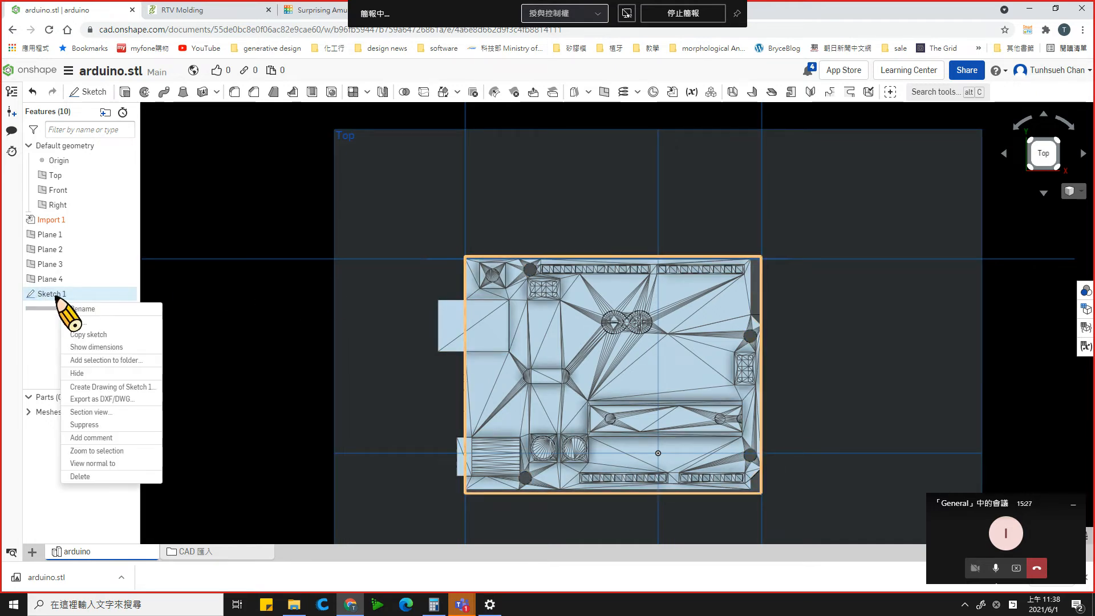
pyautogui.click(102, 324)
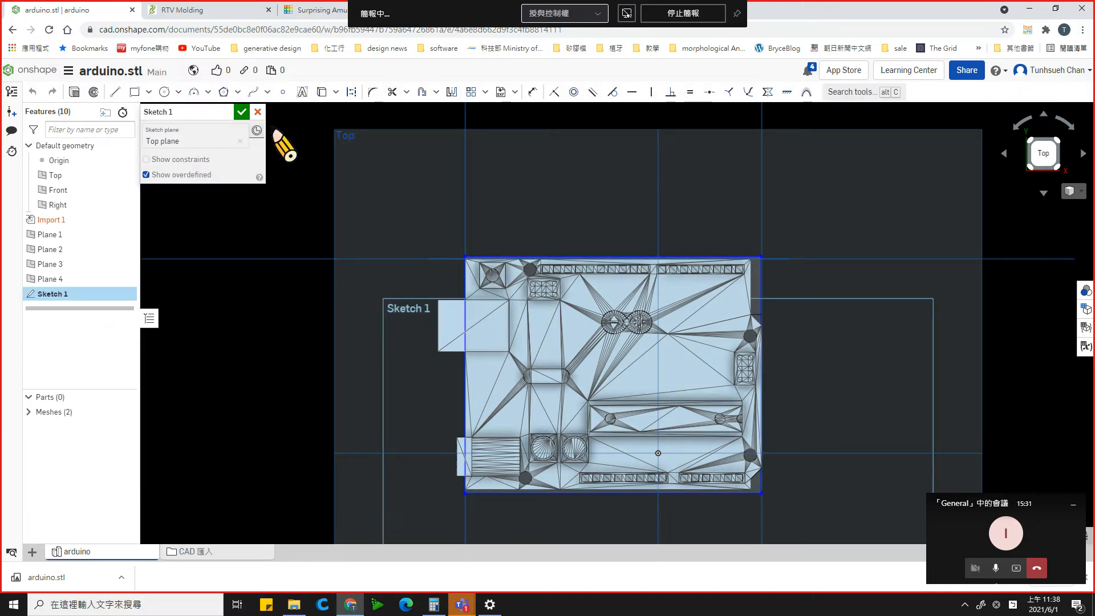
pyautogui.click(117, 94)
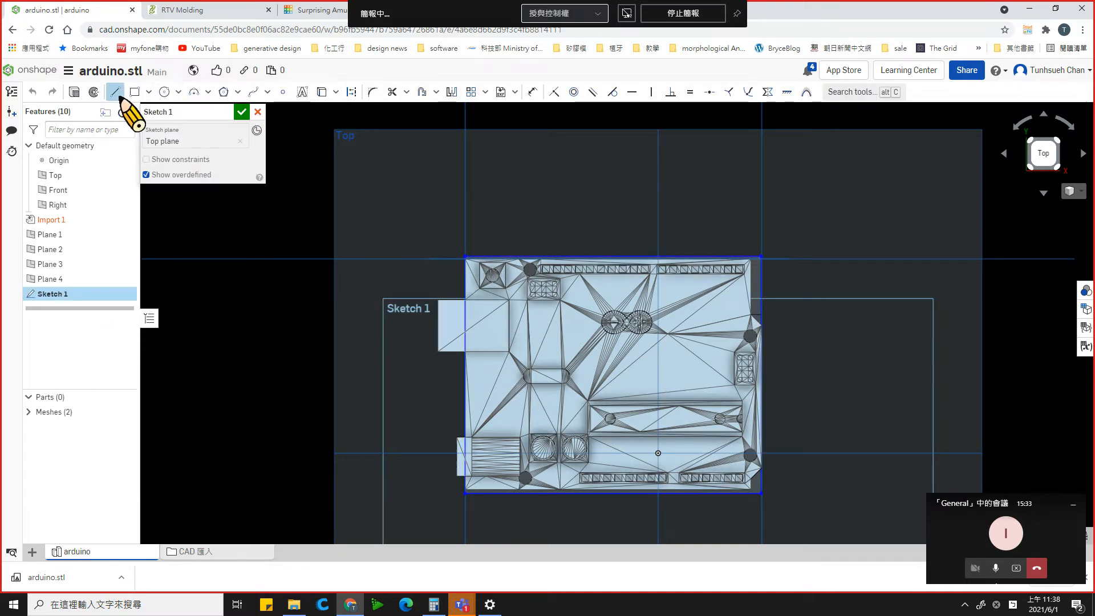
pyautogui.click(134, 93)
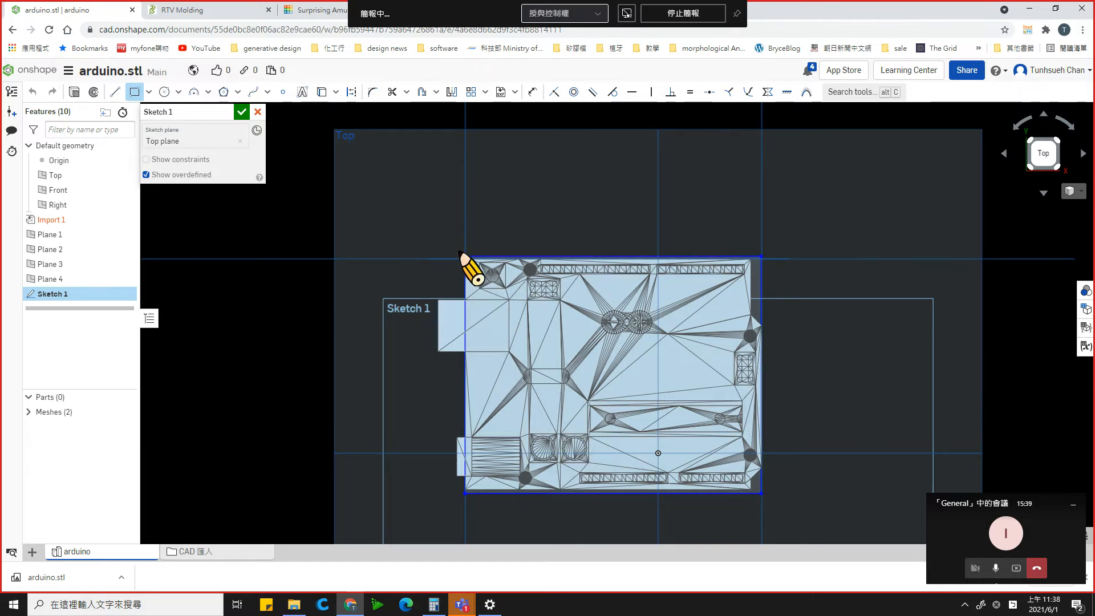
pyautogui.click(456, 247)
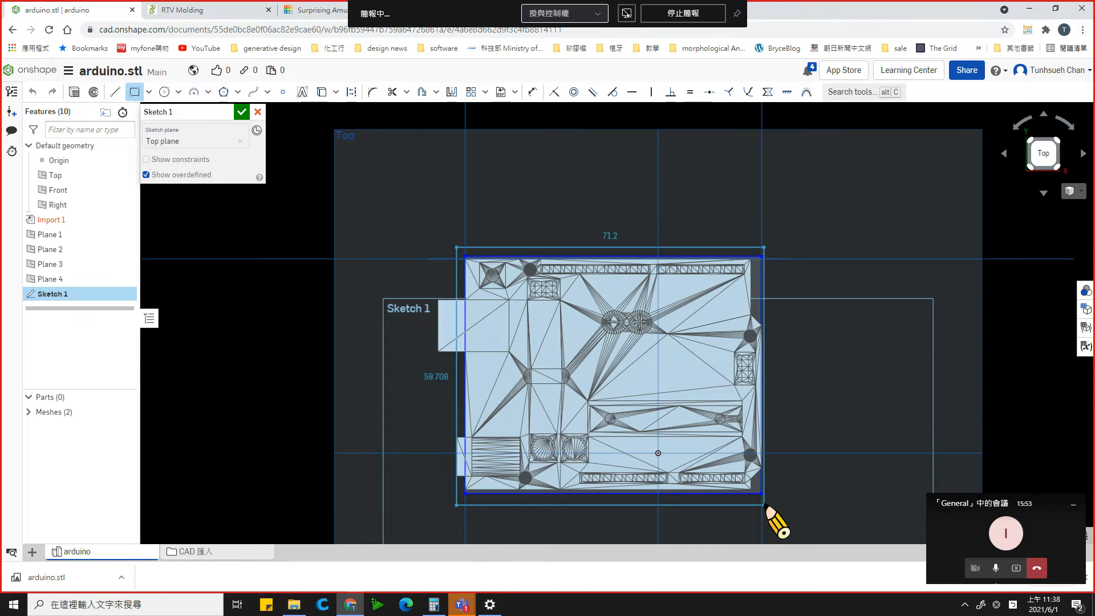
pyautogui.click(764, 504)
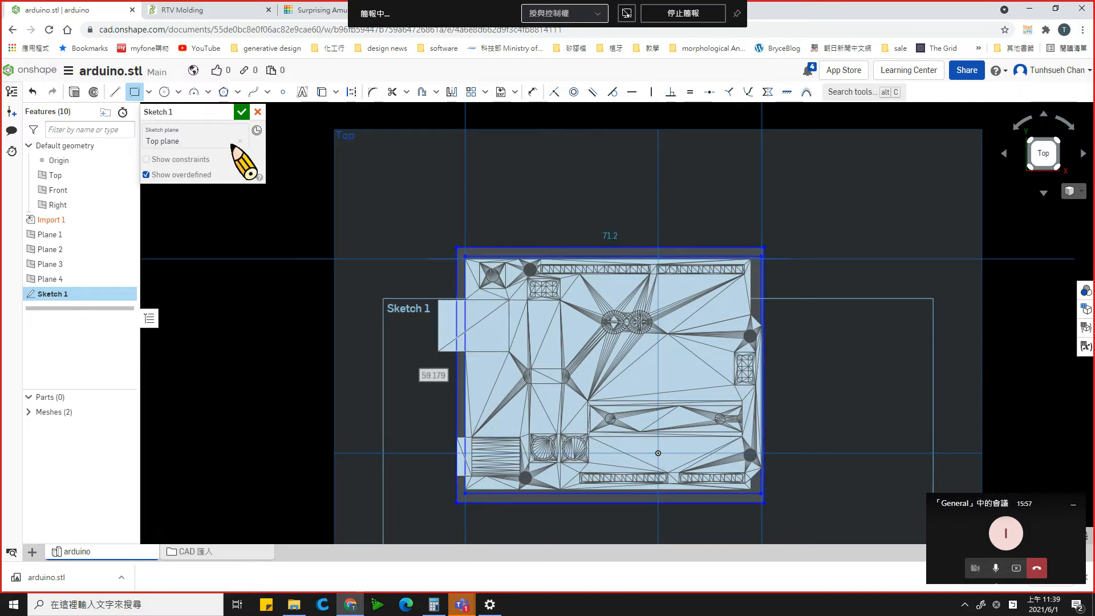
pyautogui.click(241, 113)
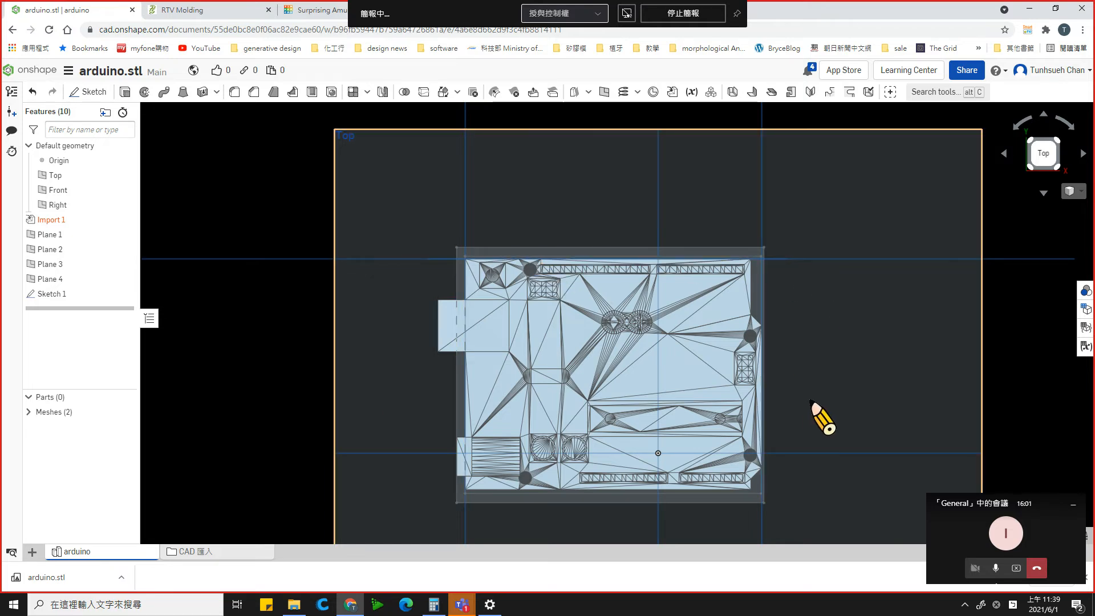
pyautogui.scroll(4, 813, 408)
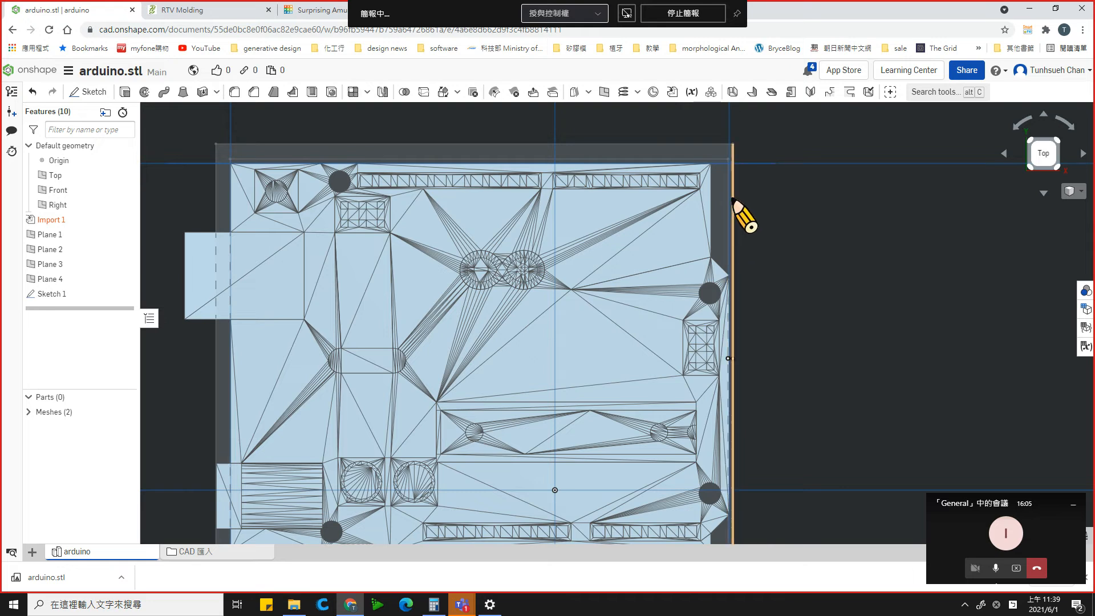
pyautogui.scroll(-3, 479, 419)
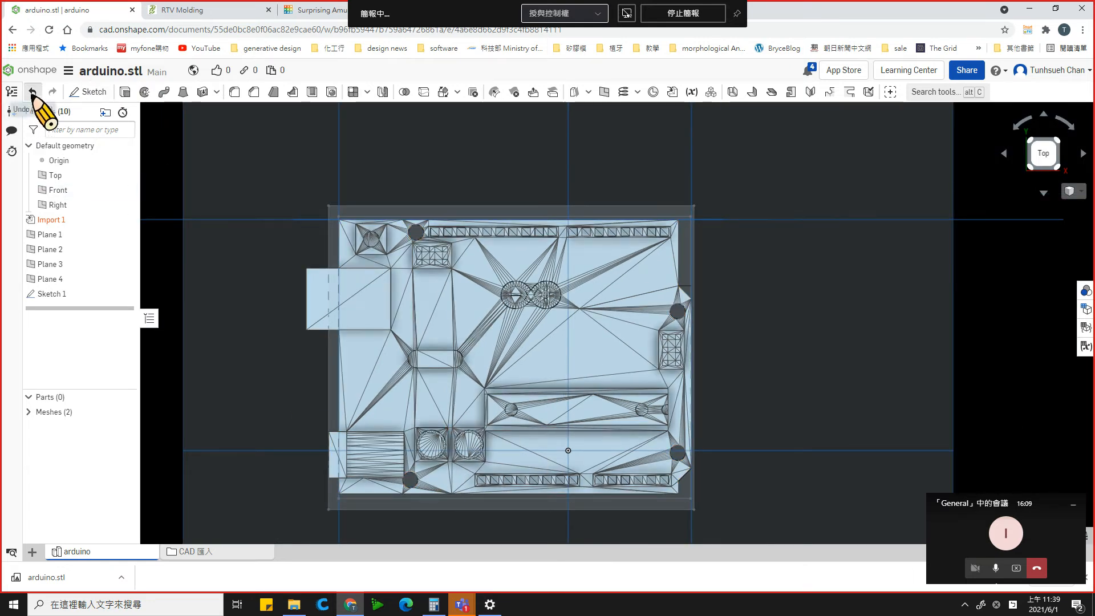
# - Edit the board outline sketch, add an outer corner rectangle about 72.8 by 58.3 mm enclosing the existing rectangle, and finish the sketch
pyautogui.rightClick(54, 292)
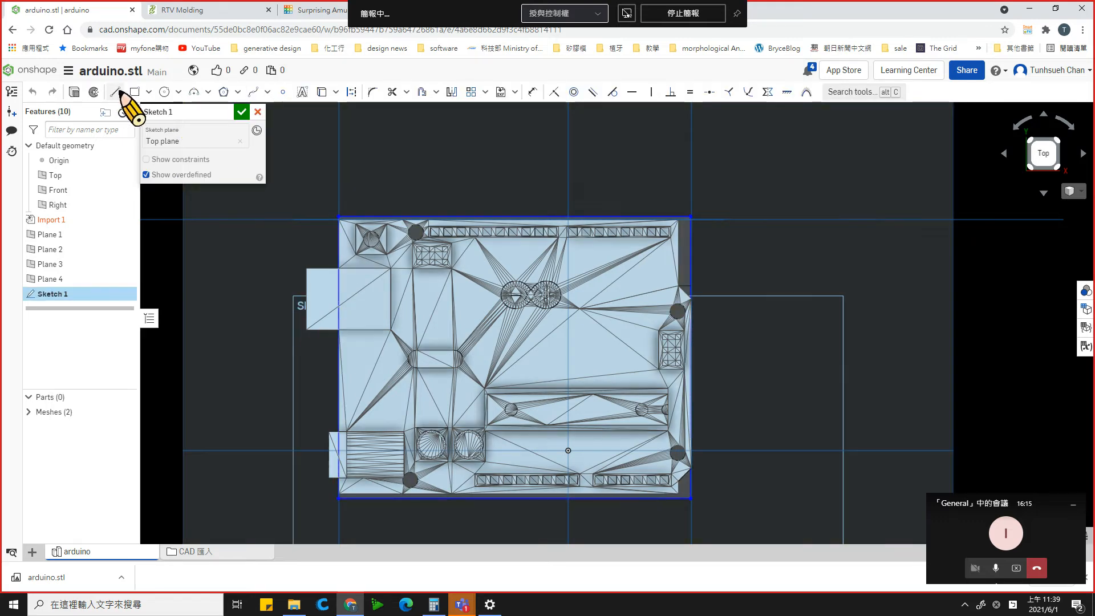
pyautogui.click(135, 92)
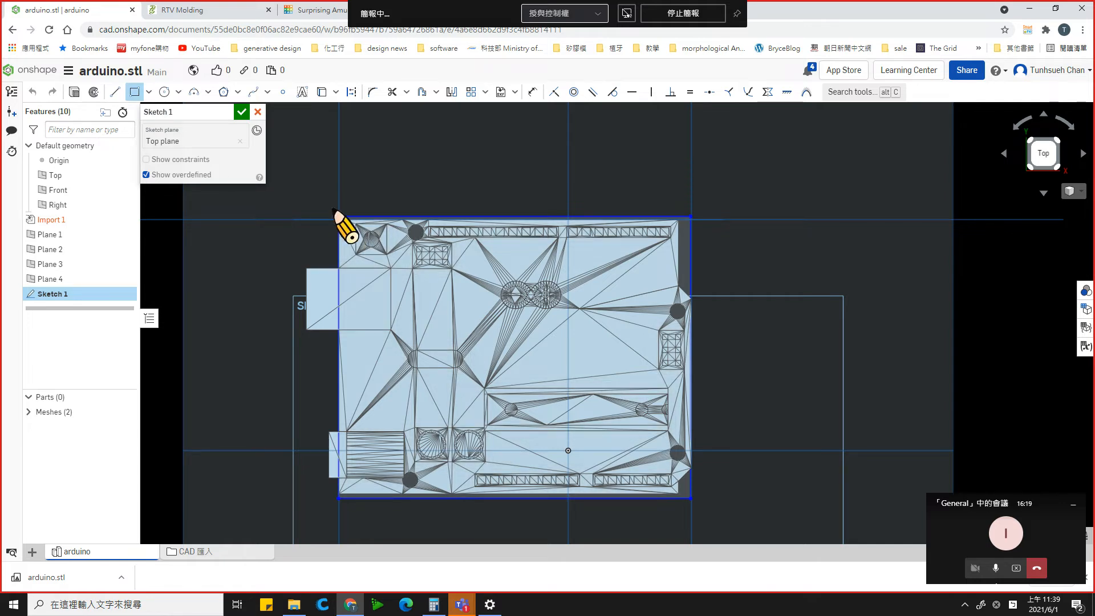
pyautogui.click(326, 207)
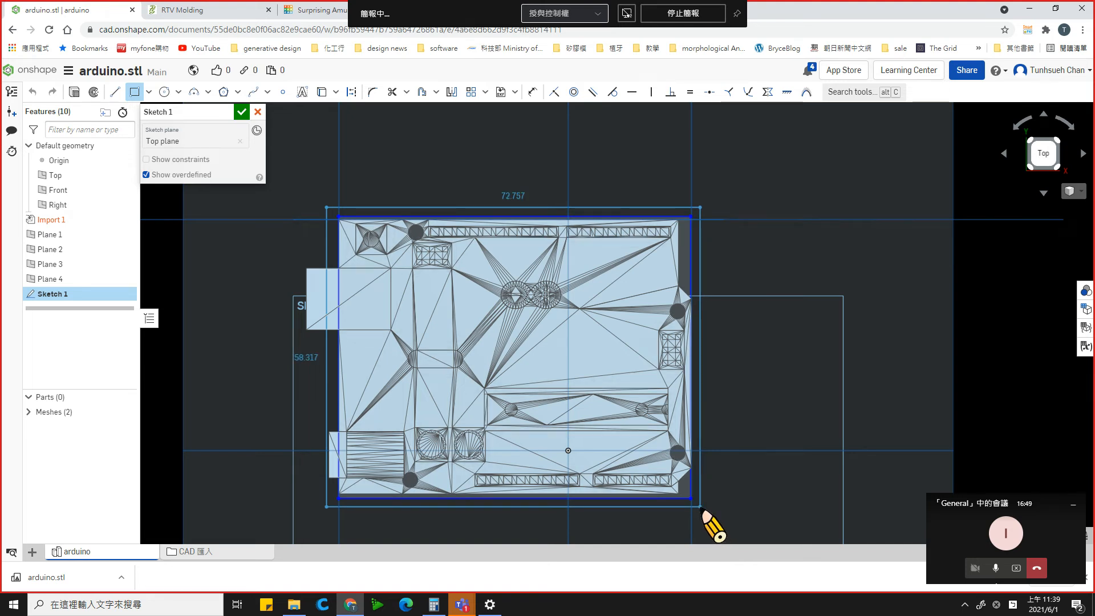
pyautogui.click(700, 506)
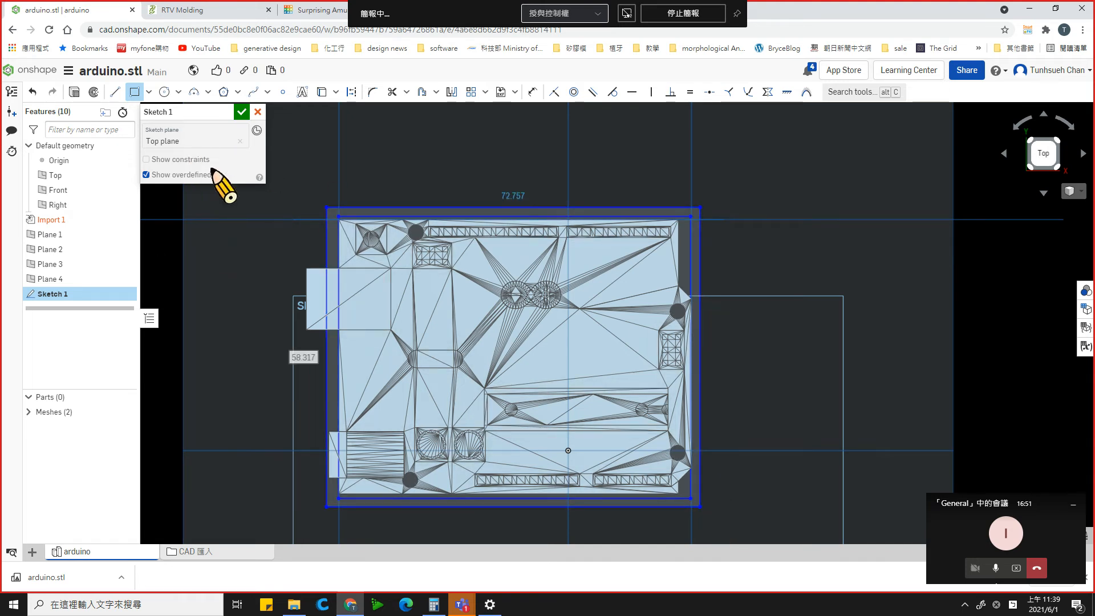
pyautogui.click(242, 111)
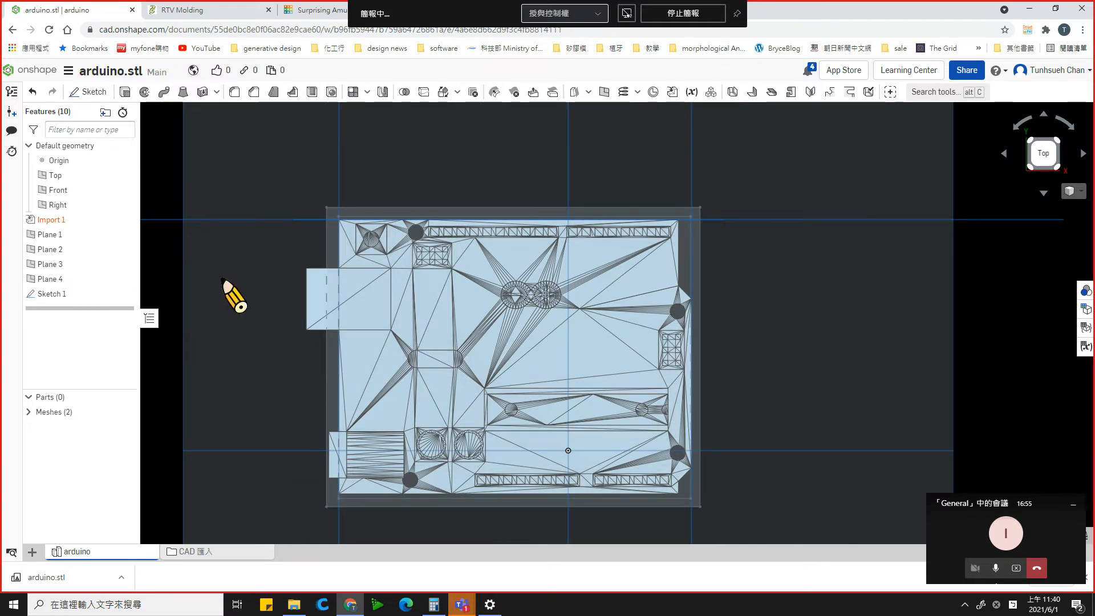
# - Extrude the frame region between the two nested rectangles of Sketch 1 as a new solid with a blind depth of 15 mm
pyautogui.moveTo(275, 365)
pyautogui.mouseDown(button='right')
pyautogui.moveTo(283, 294)
pyautogui.moveTo(306, 245)
pyautogui.moveTo(282, 386)
pyautogui.moveTo(279, 367)
pyautogui.moveTo(313, 354)
pyautogui.moveTo(268, 350)
pyautogui.moveTo(276, 367)
pyautogui.moveTo(301, 376)
pyautogui.moveTo(206, 330)
pyautogui.mouseUp(button='right')
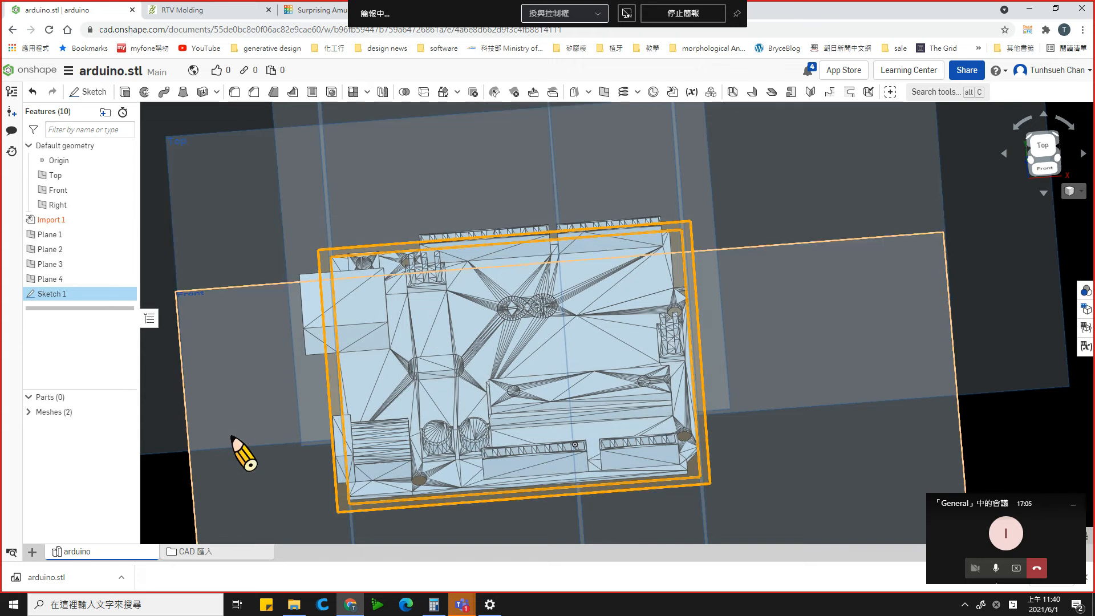
pyautogui.moveTo(247, 408)
pyautogui.mouseDown(button='right')
pyautogui.moveTo(257, 408)
pyautogui.moveTo(221, 233)
pyautogui.mouseUp(button='right')
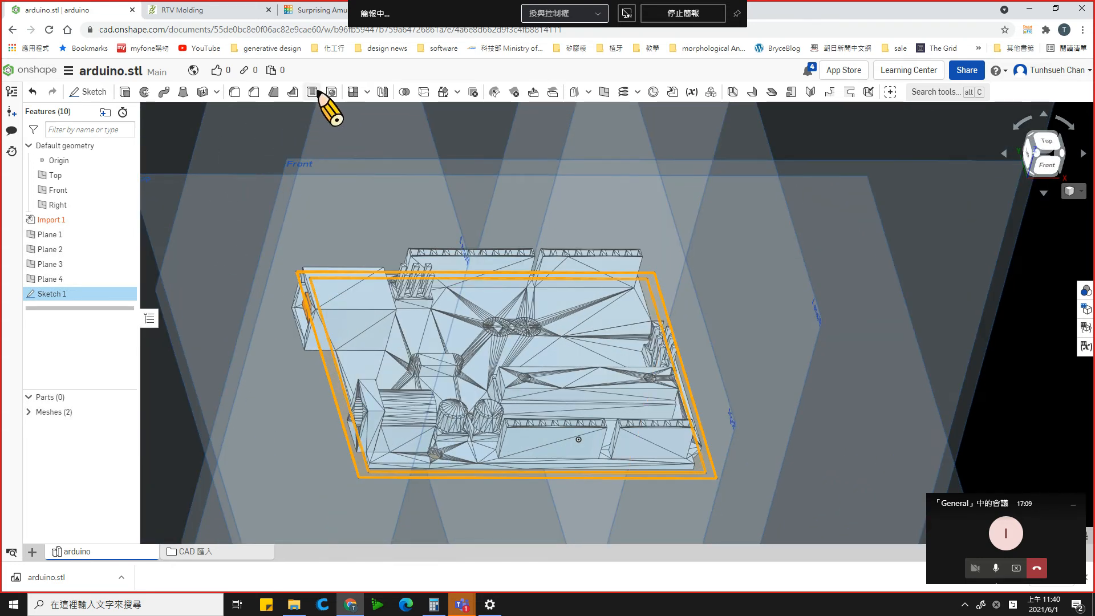
pyautogui.click(125, 92)
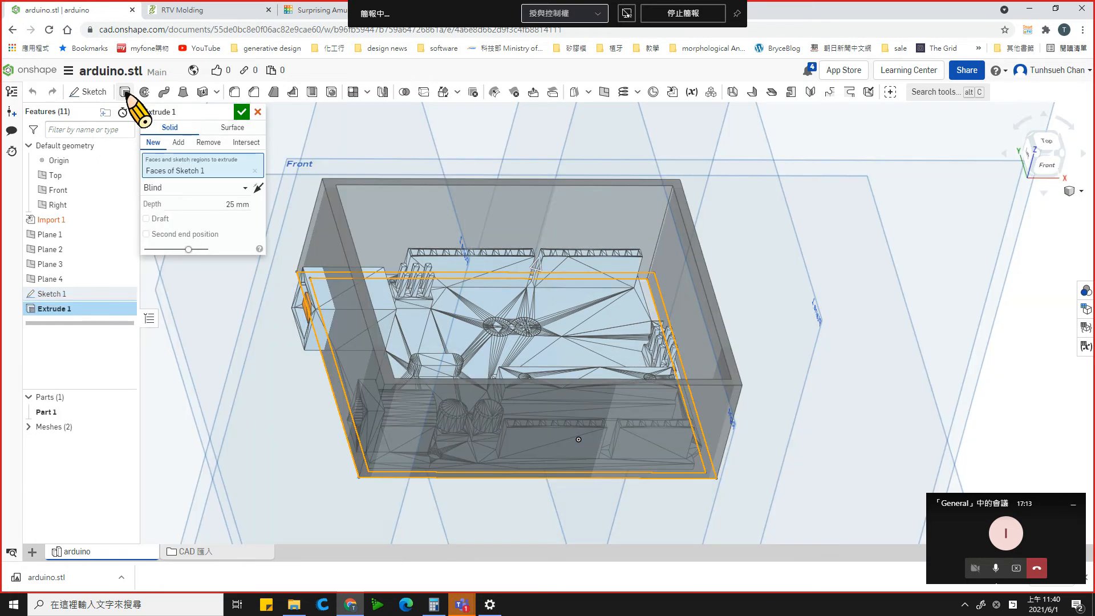
pyautogui.hotkey('shift', '5')
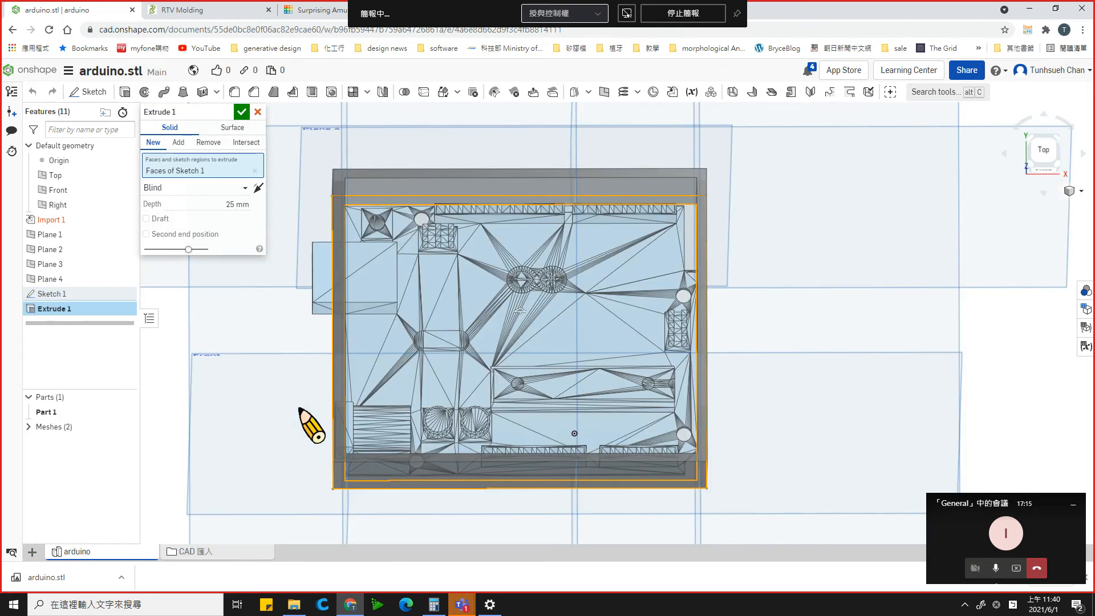
pyautogui.moveTo(342, 356)
pyautogui.mouseDown(button='right')
pyautogui.moveTo(450, 227)
pyautogui.moveTo(412, 330)
pyautogui.moveTo(371, 384)
pyautogui.moveTo(352, 454)
pyautogui.moveTo(352, 440)
pyautogui.moveTo(340, 430)
pyautogui.moveTo(352, 450)
pyautogui.moveTo(326, 430)
pyautogui.moveTo(367, 433)
pyautogui.moveTo(331, 411)
pyautogui.moveTo(346, 361)
pyautogui.moveTo(354, 435)
pyautogui.moveTo(350, 412)
pyautogui.mouseUp(button='right')
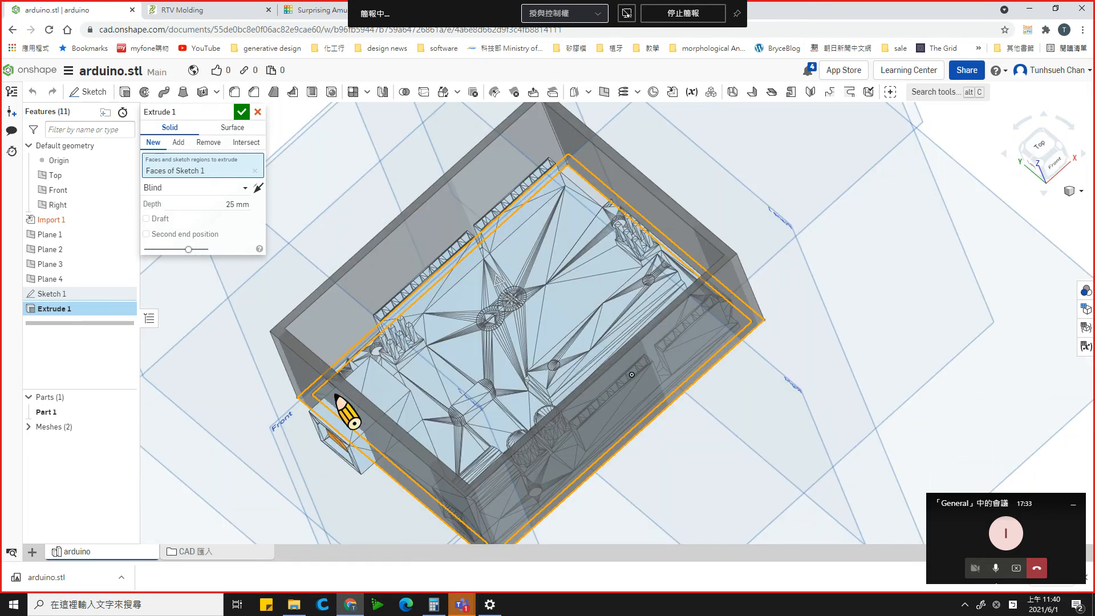
pyautogui.moveTo(344, 359); pyautogui.dragTo(232, 198, button='right')
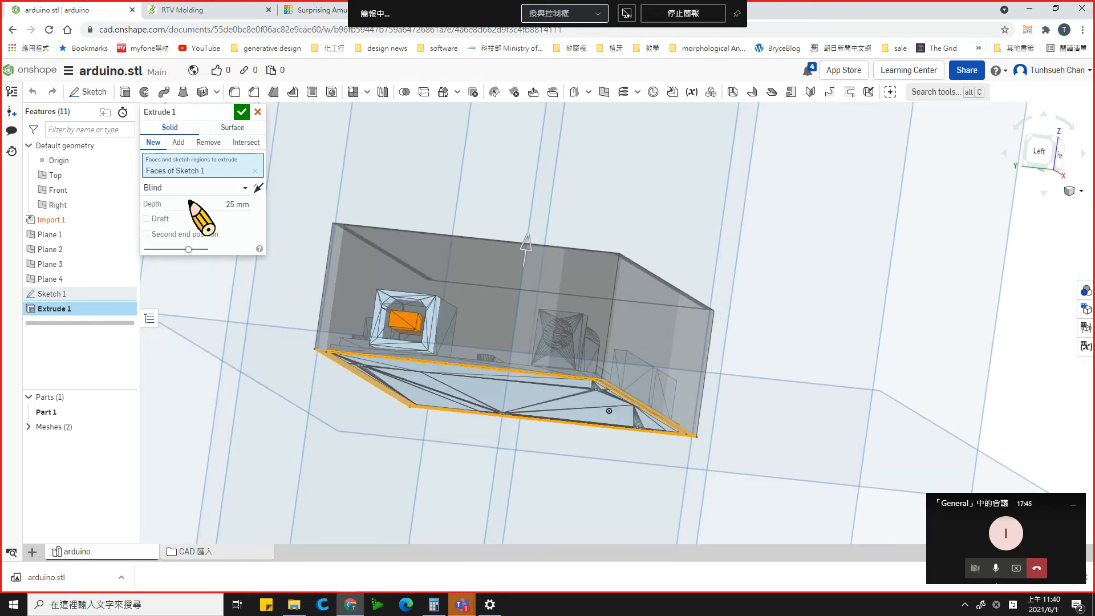
pyautogui.click(226, 205)
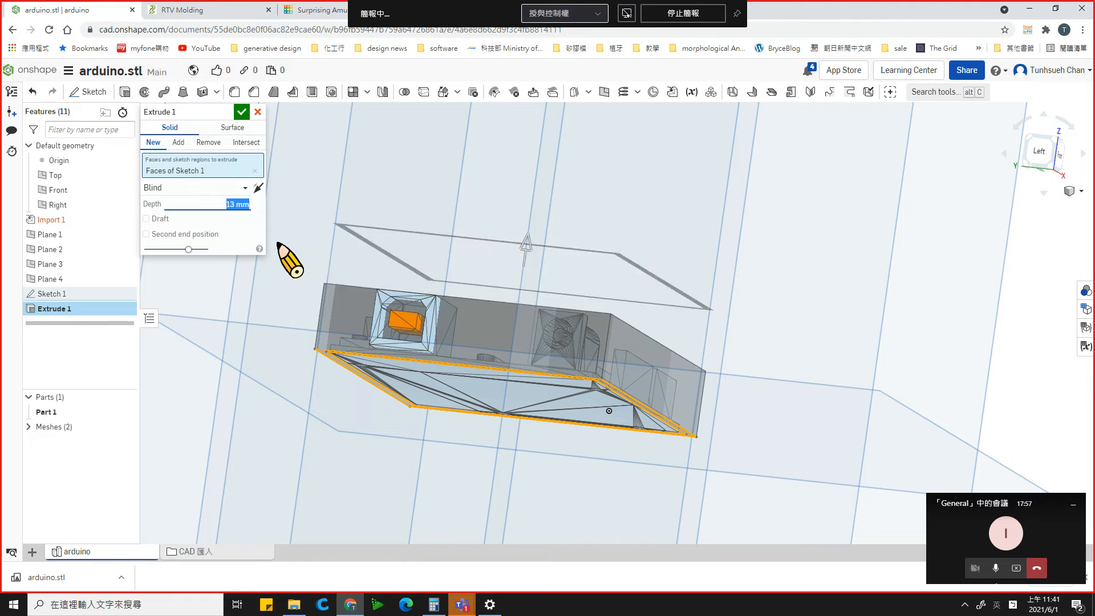
pyautogui.moveTo(447, 324); pyautogui.dragTo(457, 280, button='right')
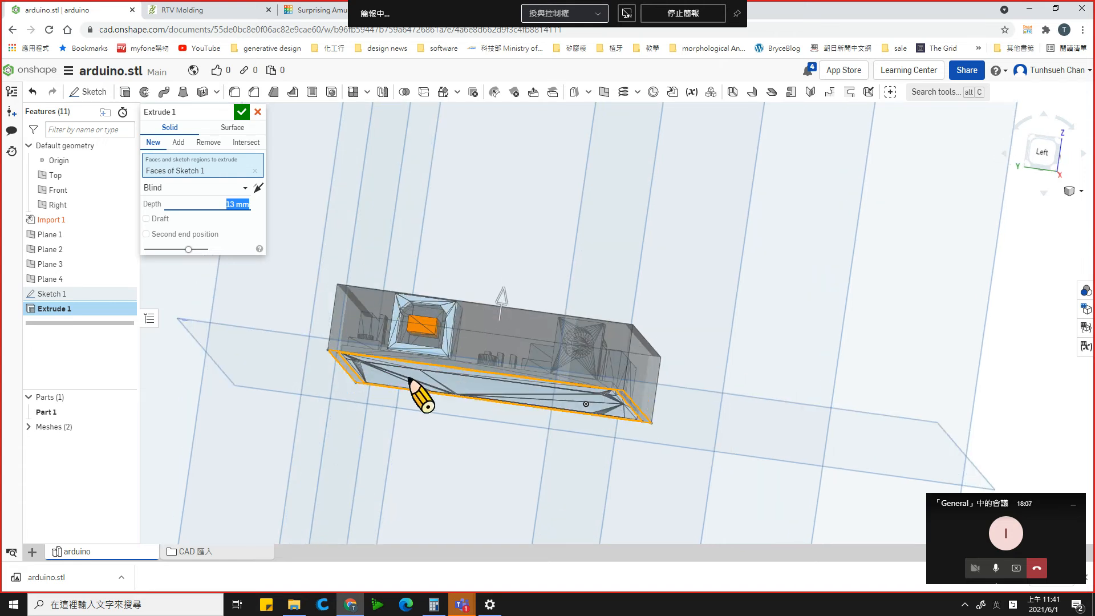
pyautogui.moveTo(413, 385); pyautogui.dragTo(412, 387, button='right')
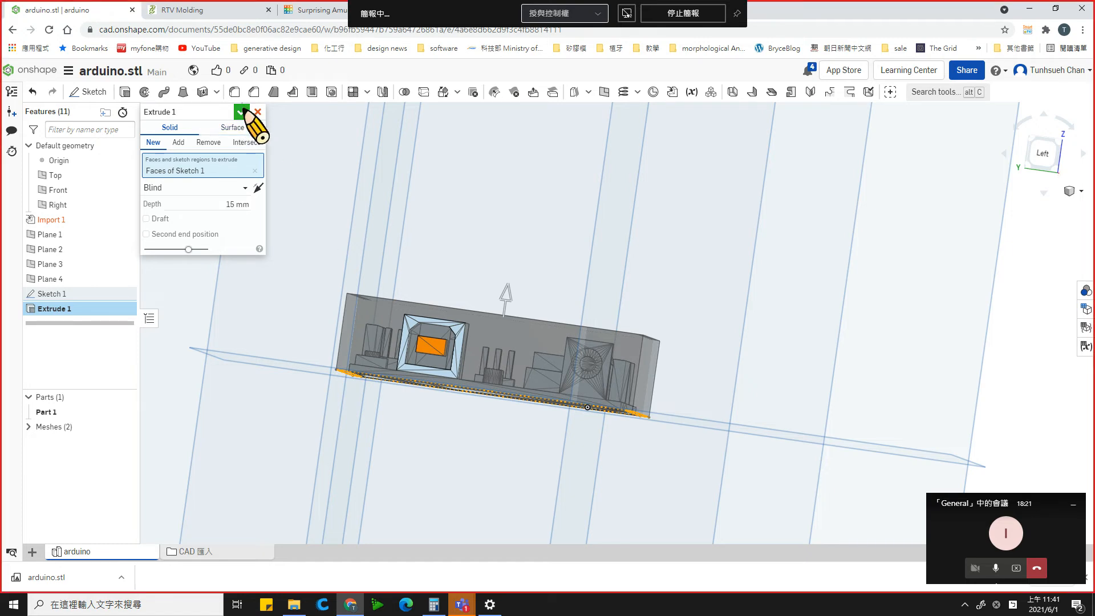
pyautogui.click(242, 112)
pyautogui.moveTo(435, 289); pyautogui.dragTo(402, 290, button='right')
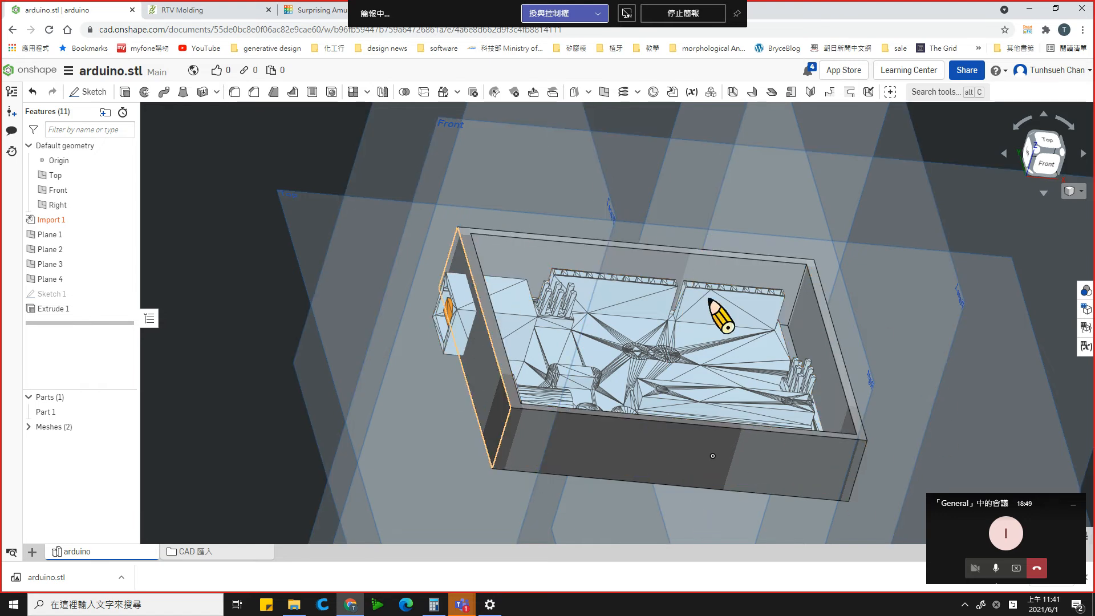
# - Switch to the Microsoft Teams meeting window to check the chat and return to the Onshape model
pyautogui.moveTo(462, 604)
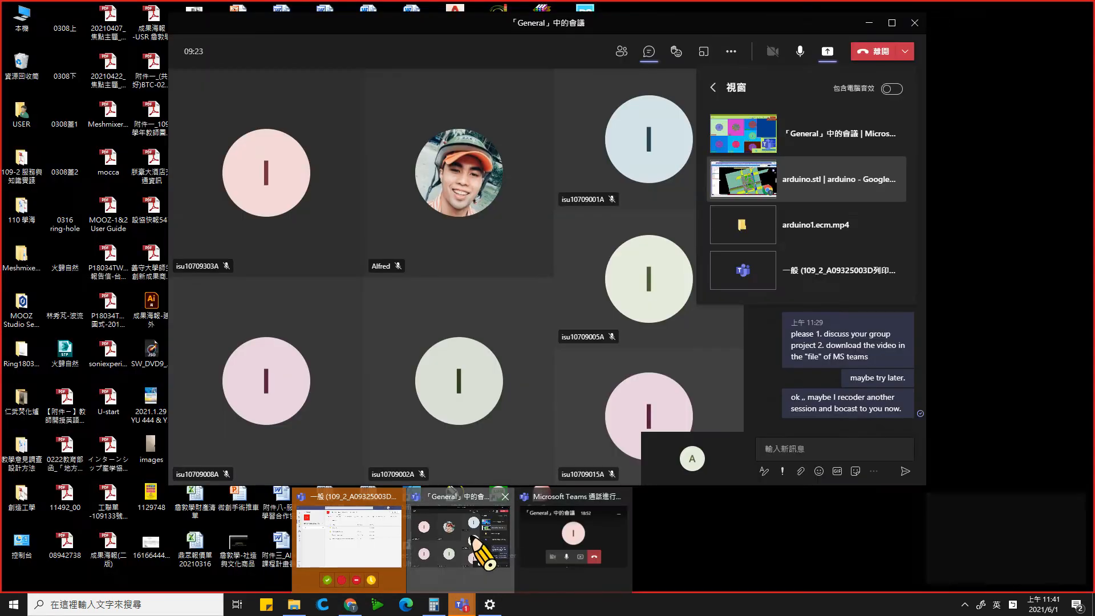
pyautogui.click(490, 562)
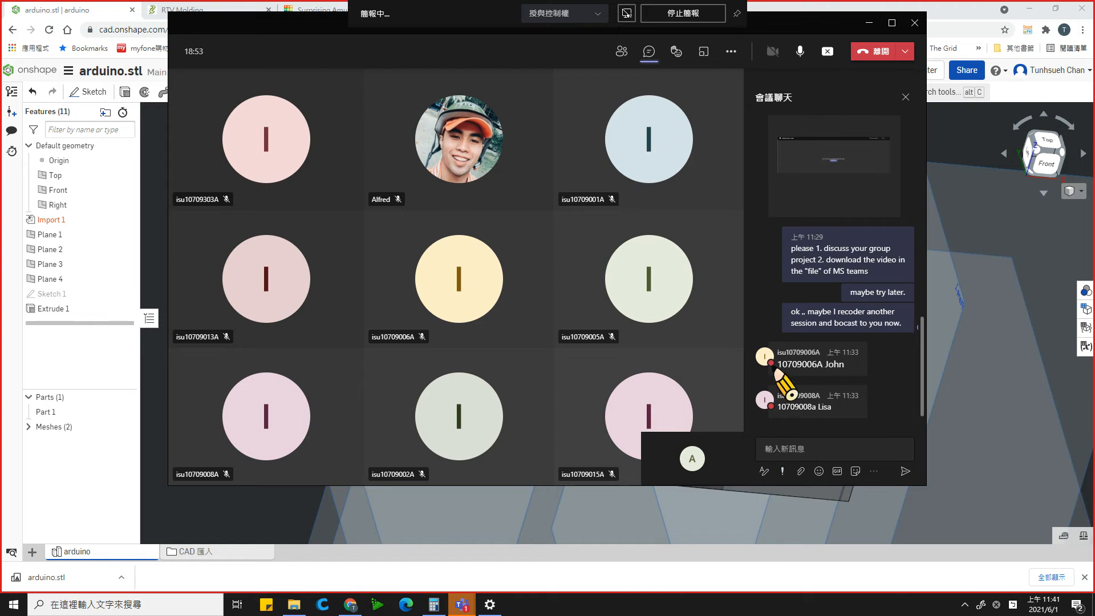
pyautogui.click(674, 537)
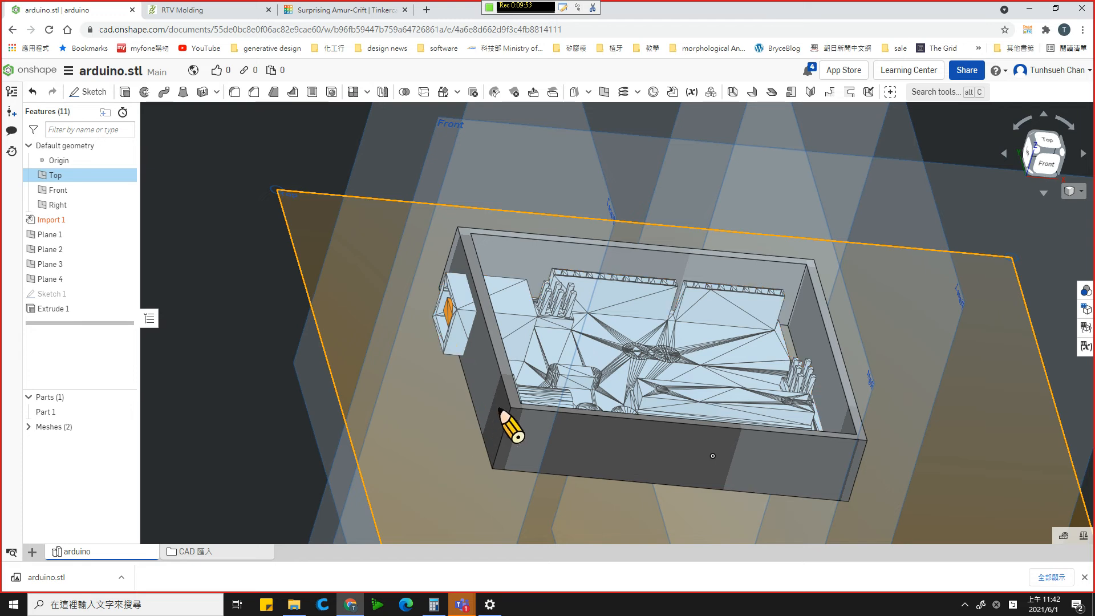
# - Examine the enclosure wall around the board from several sides, including its underside, rounded corner and protruding connector opening
pyautogui.moveTo(499, 408); pyautogui.dragTo(701, 278, button='right')
pyautogui.moveTo(517, 310); pyautogui.dragTo(522, 299, button='right')
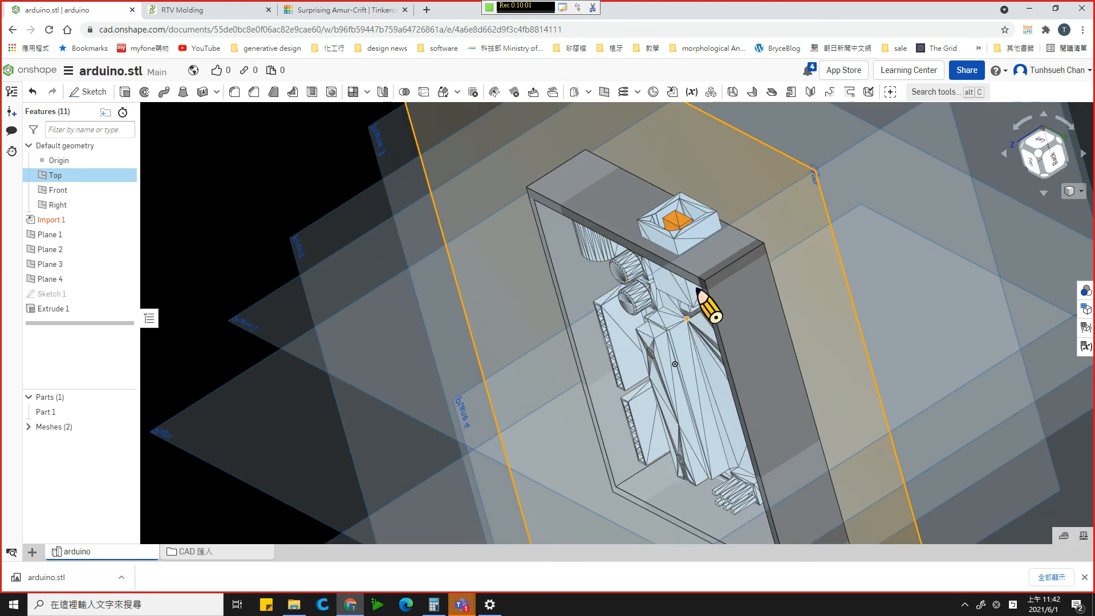
pyautogui.press('n')
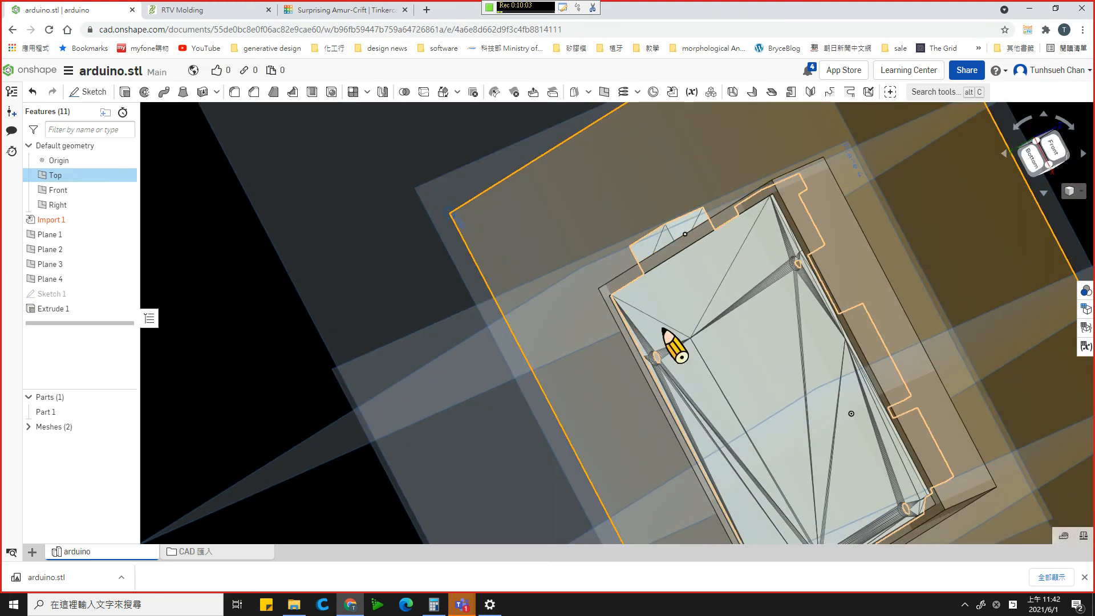
pyautogui.moveTo(674, 345); pyautogui.dragTo(704, 216, button='right')
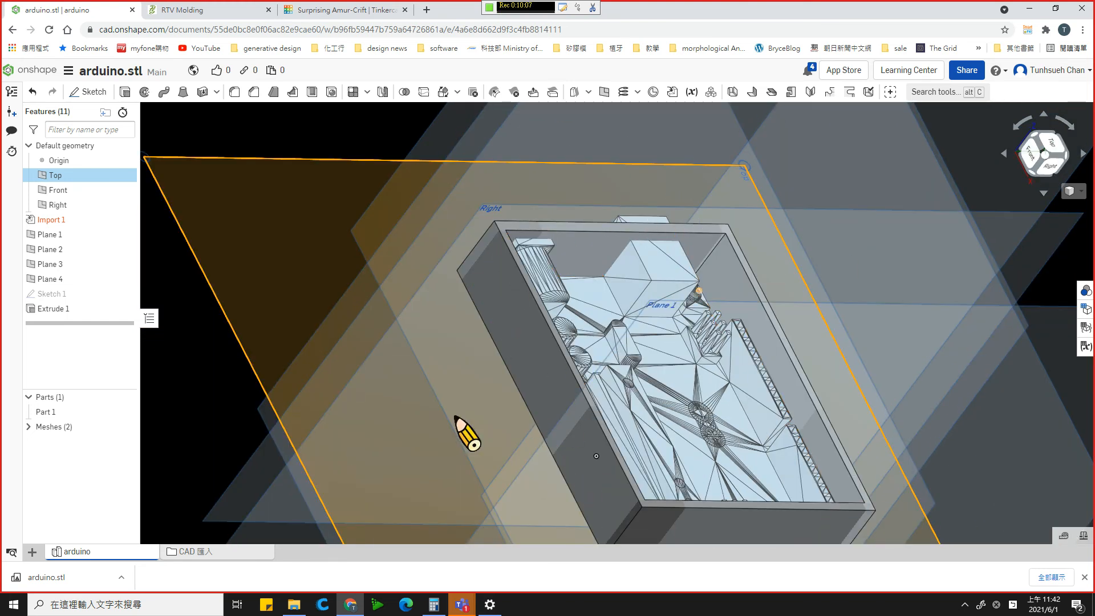
pyautogui.moveTo(494, 435); pyautogui.dragTo(652, 285, button='right')
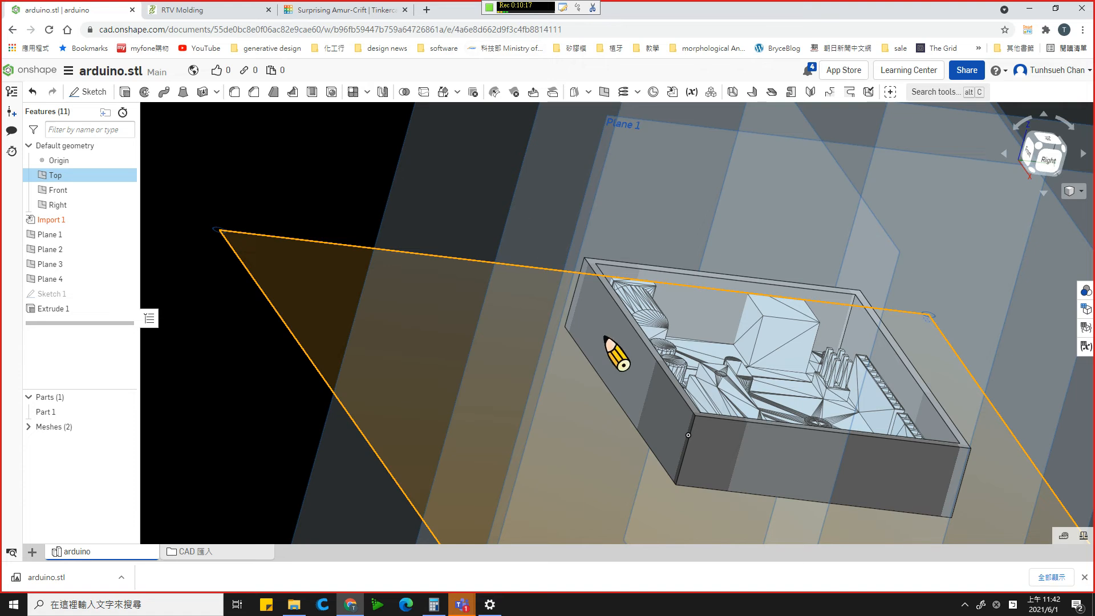
pyautogui.moveTo(593, 342); pyautogui.dragTo(679, 366, button='right')
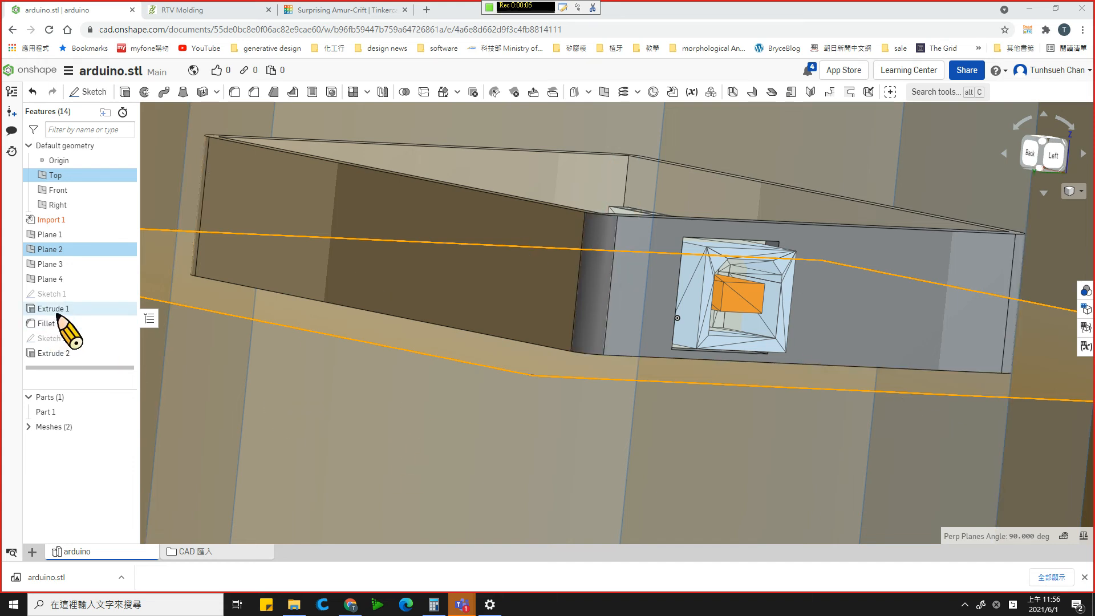
pyautogui.scroll(3, 736, 356)
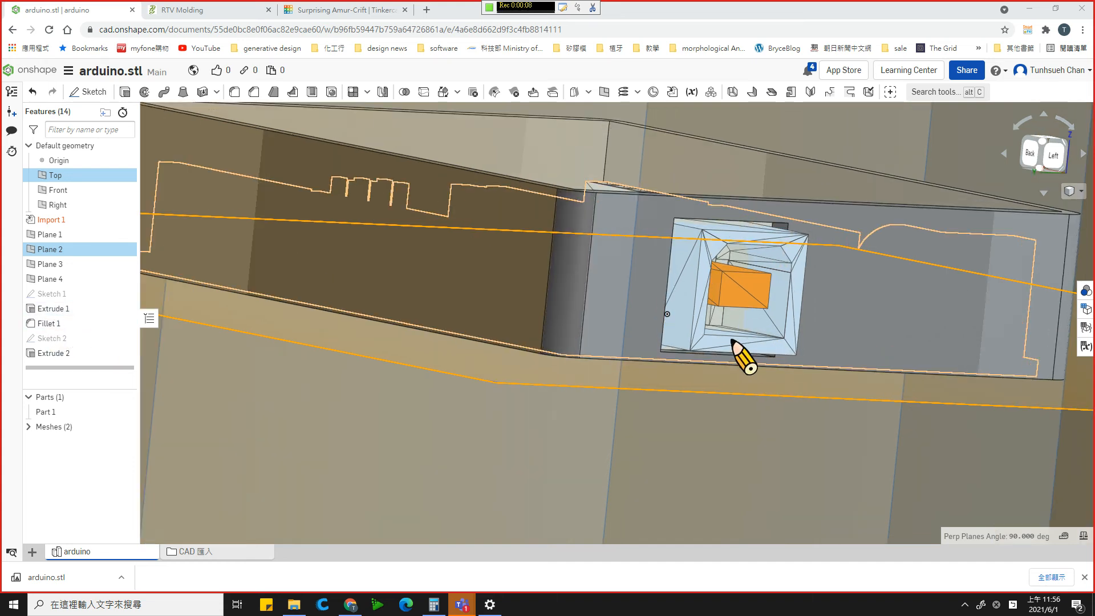
pyautogui.press('n')
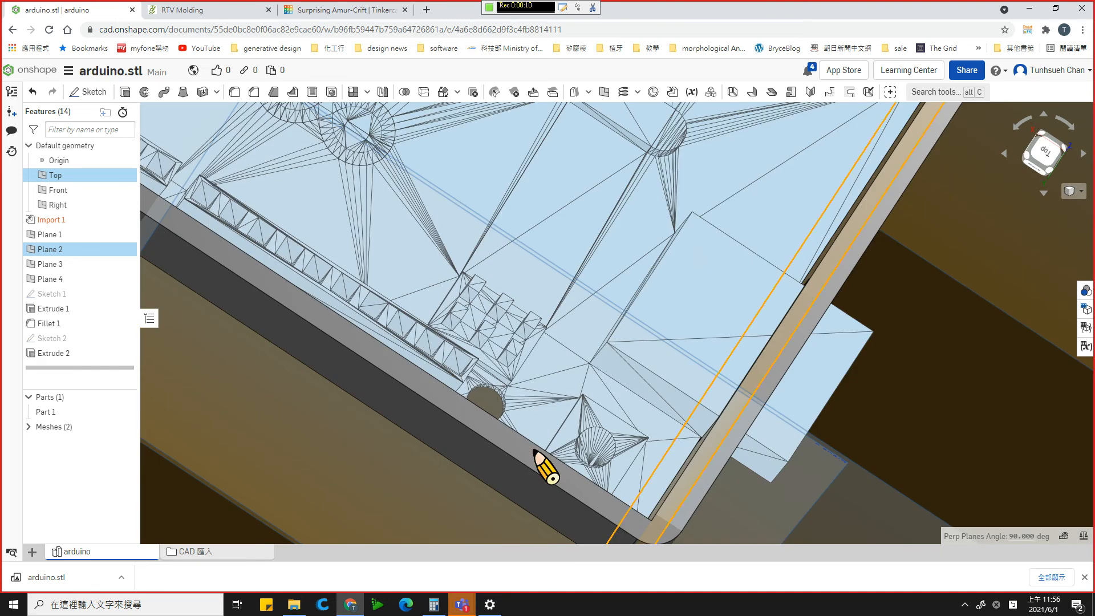
pyautogui.moveTo(528, 416); pyautogui.dragTo(520, 408, button='right')
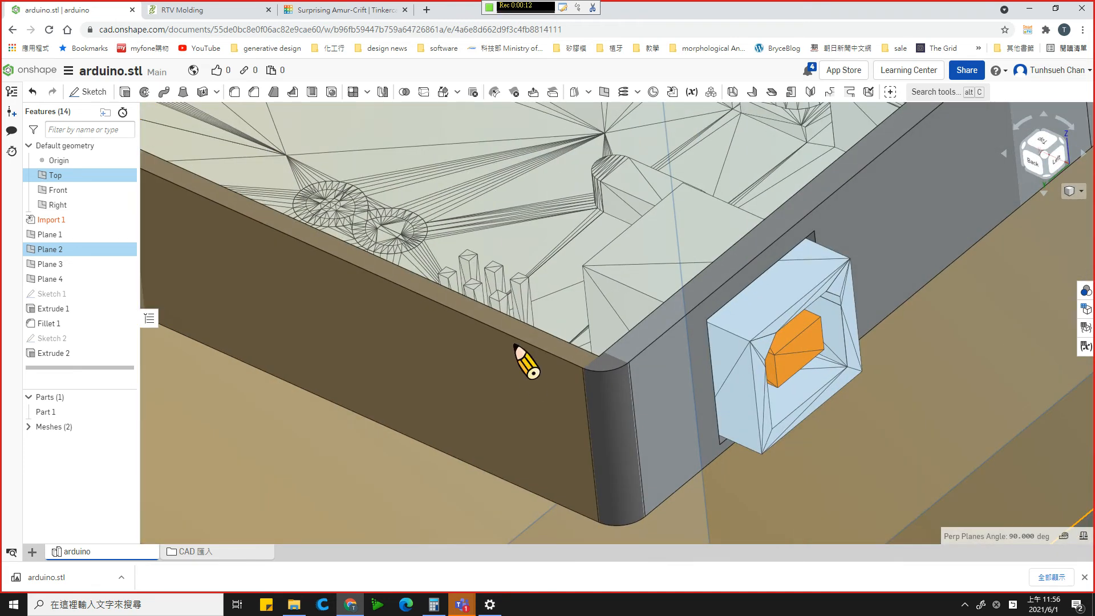
pyautogui.scroll(5, 516, 346)
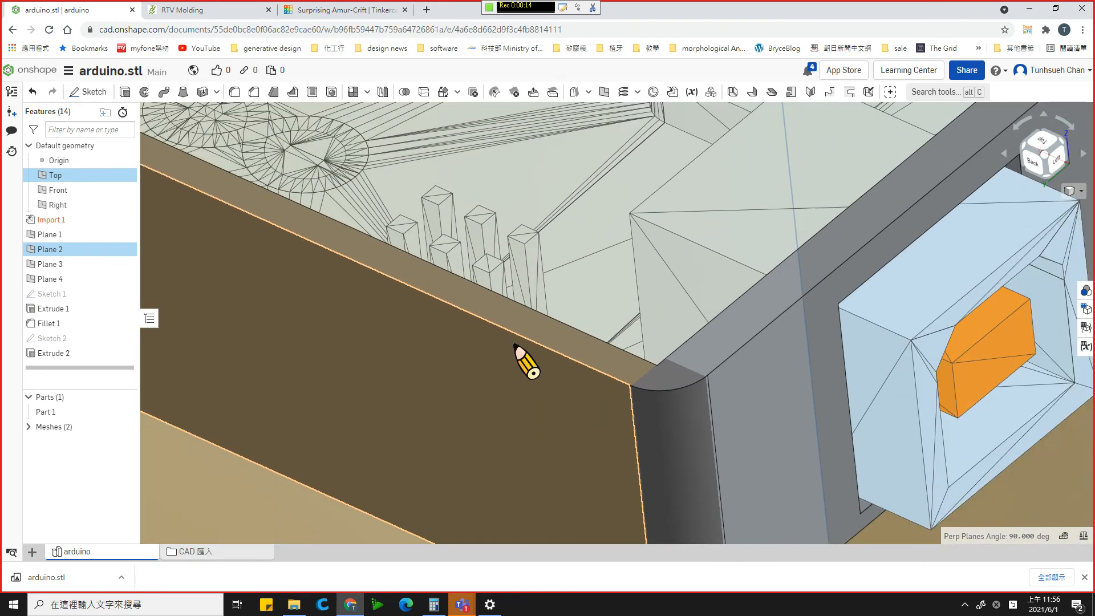
pyautogui.scroll(-6, 516, 345)
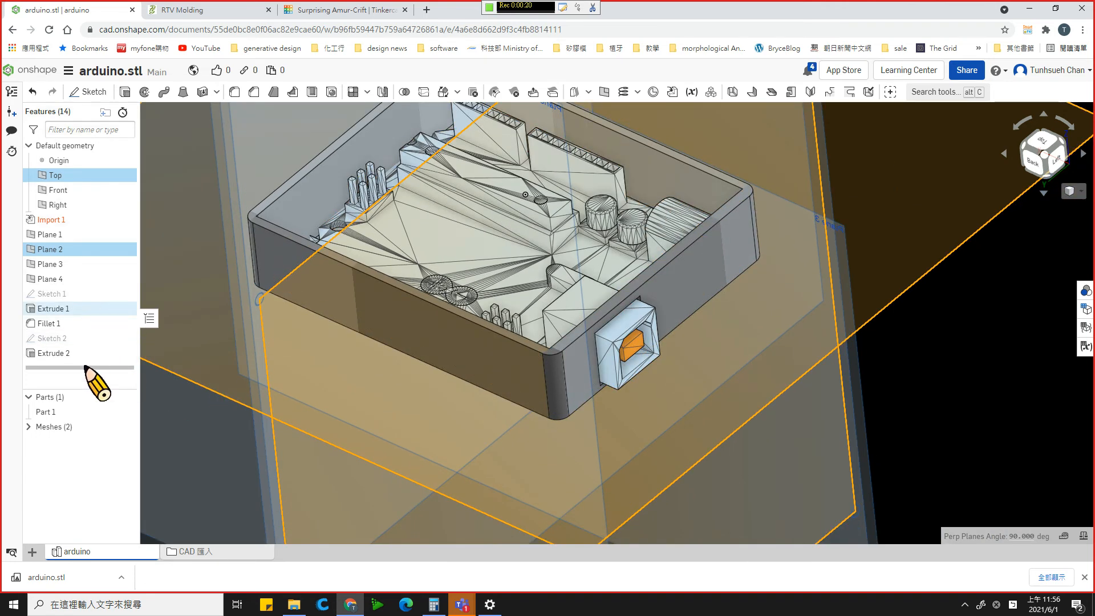
pyautogui.click(103, 91)
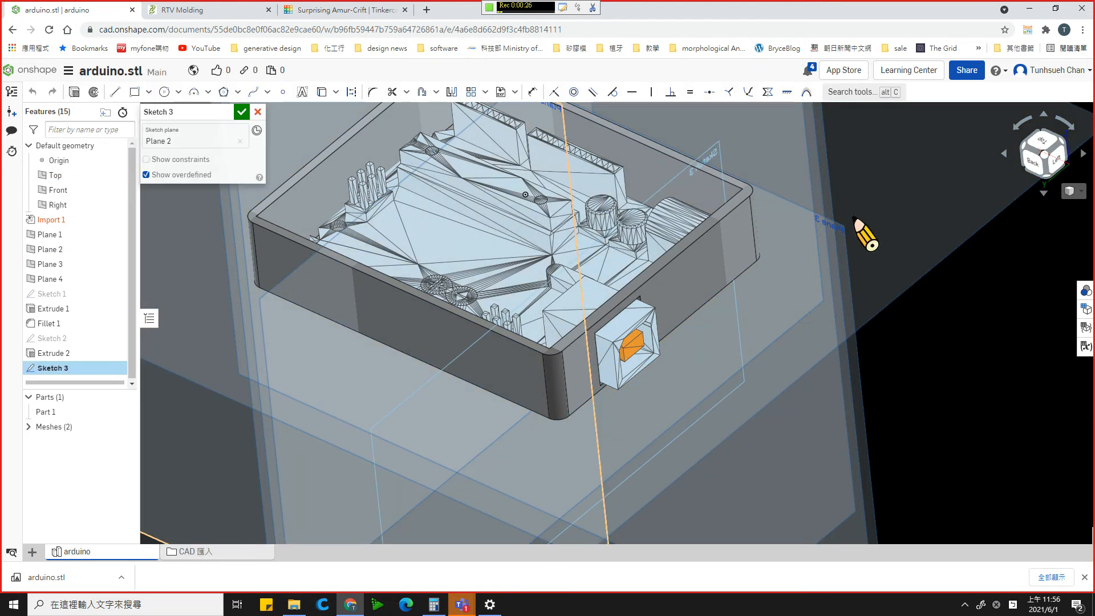
pyautogui.scroll(-5, 798, 326)
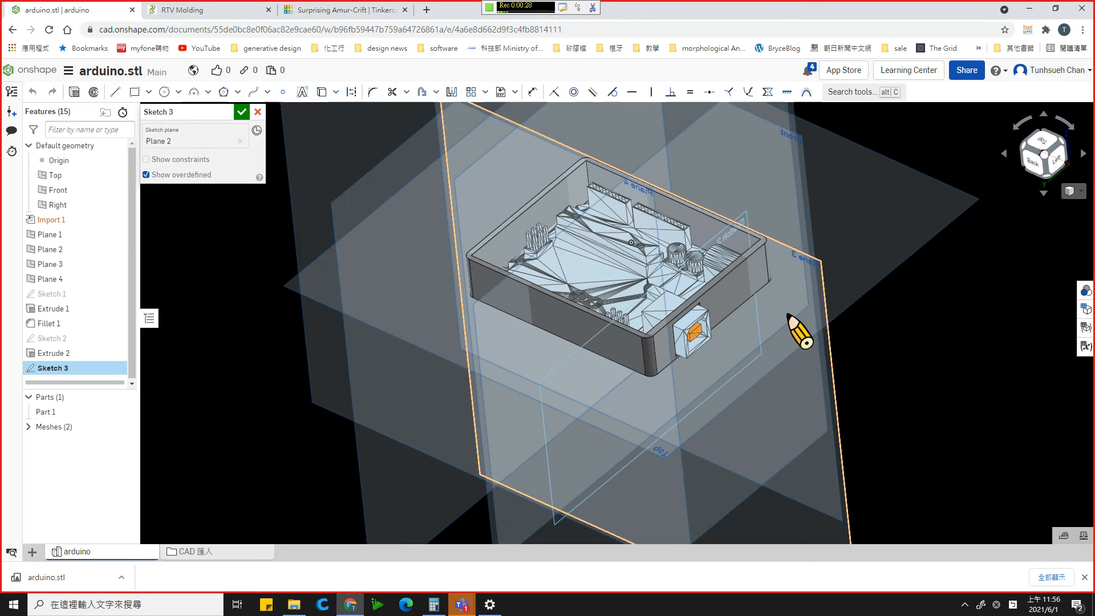
pyautogui.moveTo(875, 233)
pyautogui.mouseDown(button='right')
pyautogui.moveTo(901, 241)
pyautogui.moveTo(872, 228)
pyautogui.mouseUp(button='right')
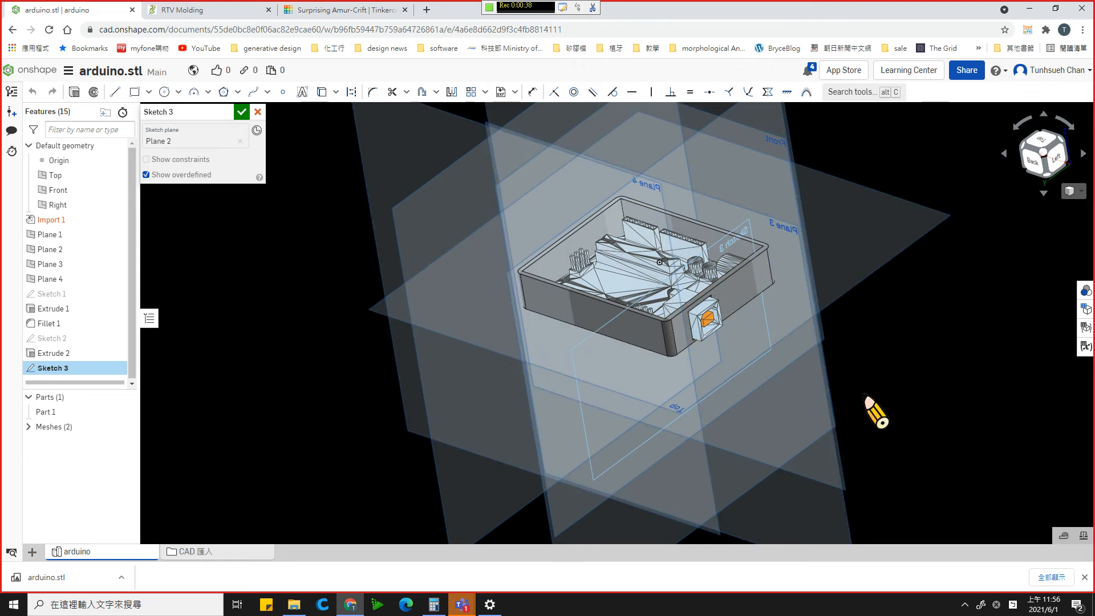
pyautogui.moveTo(908, 358); pyautogui.dragTo(799, 393, button='right')
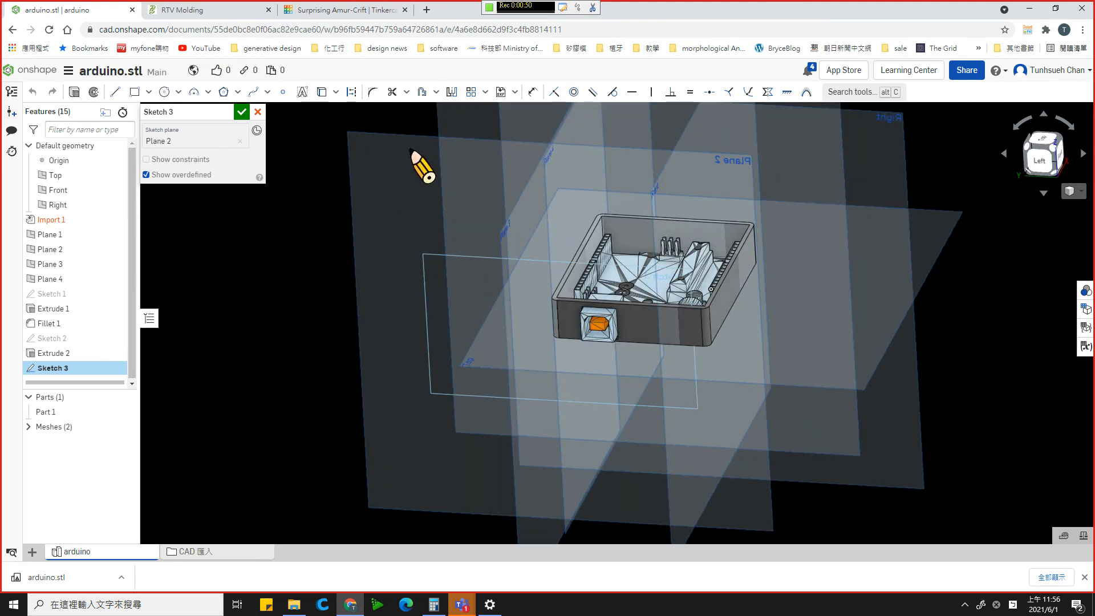
pyautogui.moveTo(390, 321)
pyautogui.mouseDown(button='right')
pyautogui.moveTo(368, 353)
pyautogui.moveTo(383, 326)
pyautogui.moveTo(366, 305)
pyautogui.moveTo(383, 315)
pyautogui.mouseUp(button='right')
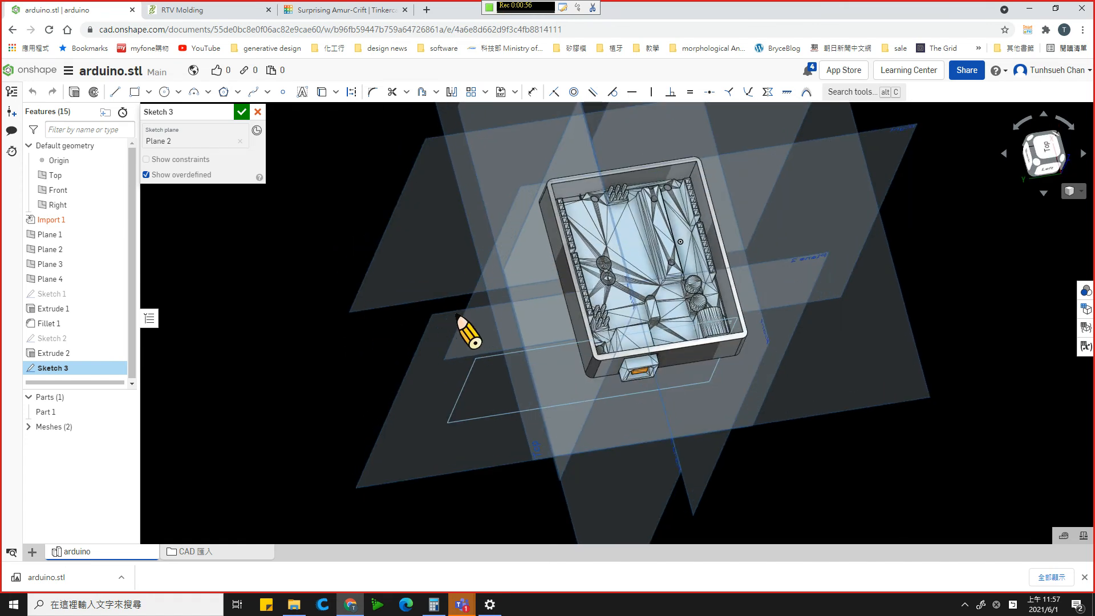
pyautogui.scroll(2, 459, 316)
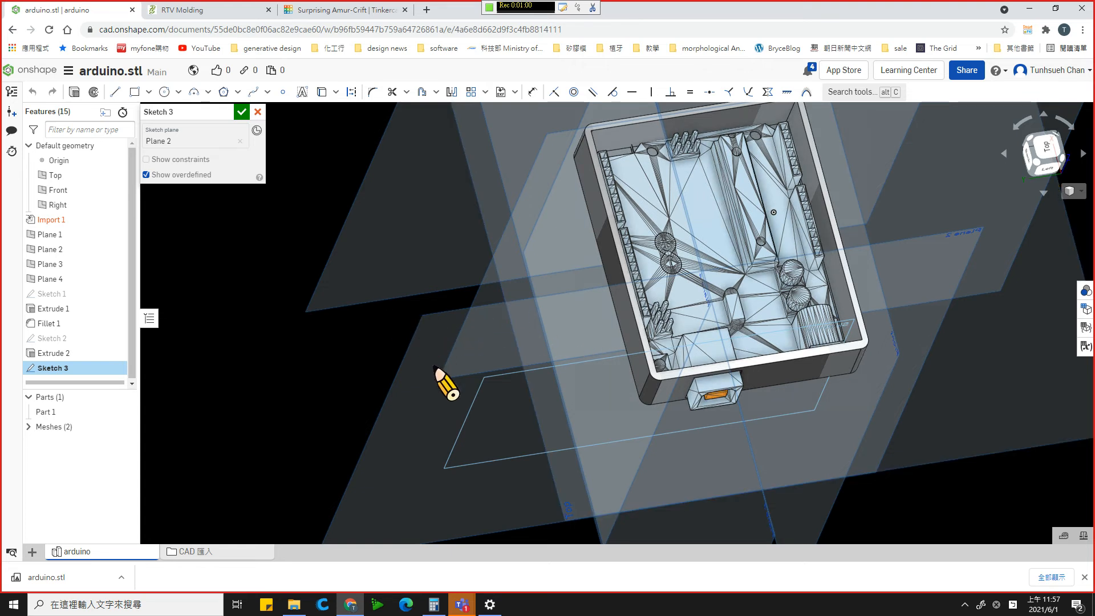
pyautogui.scroll(2, 436, 368)
pyautogui.scroll(-5, 439, 373)
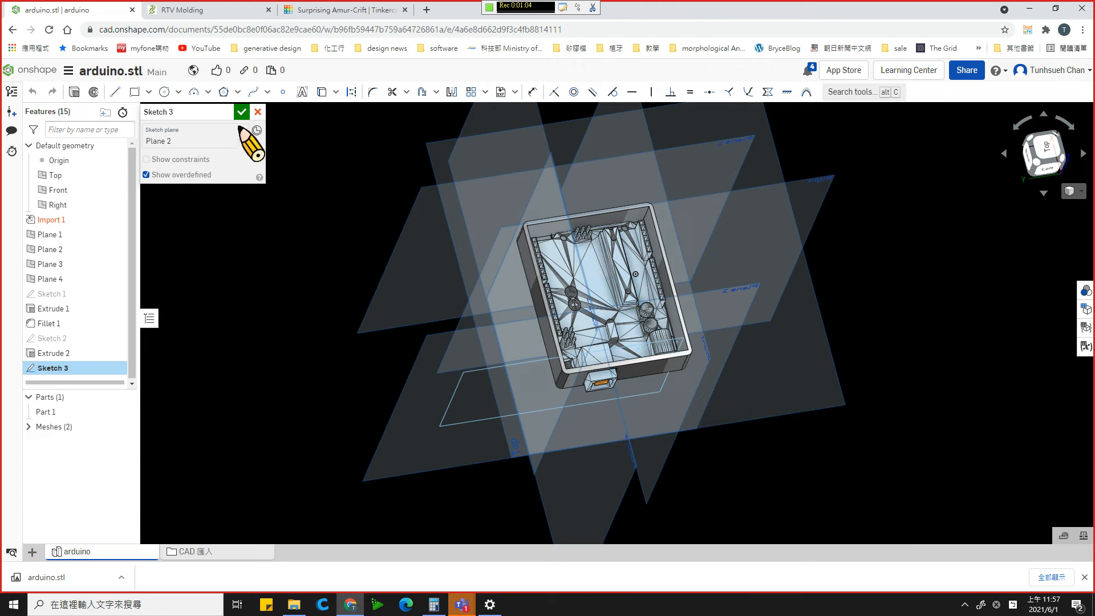
pyautogui.click(258, 113)
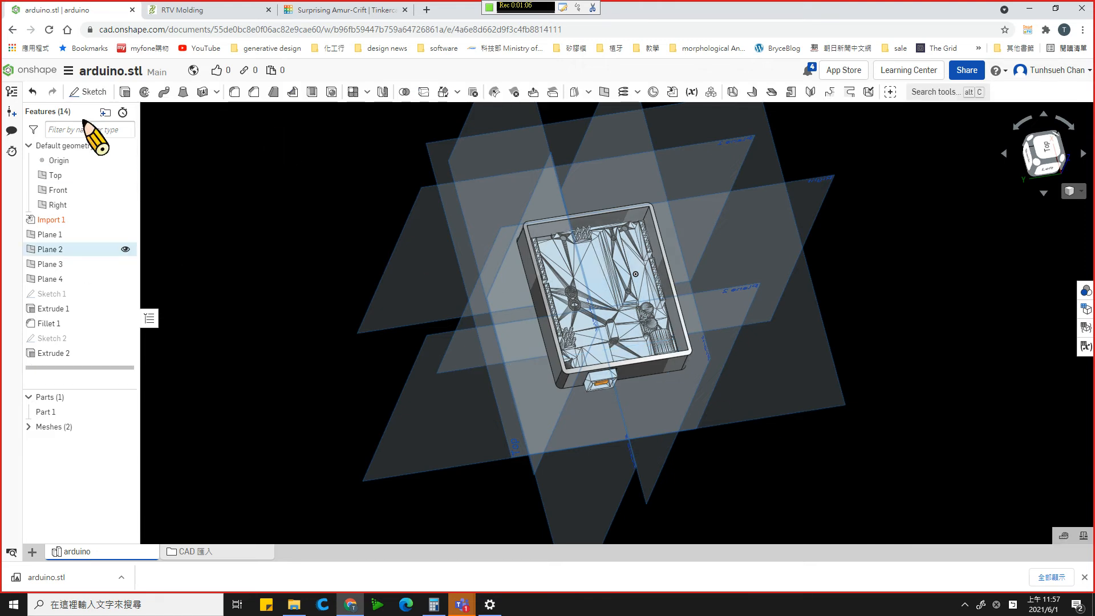
# - Start a new sketch on Plane 2 and face the connector wall in the Left view
pyautogui.click(412, 435)
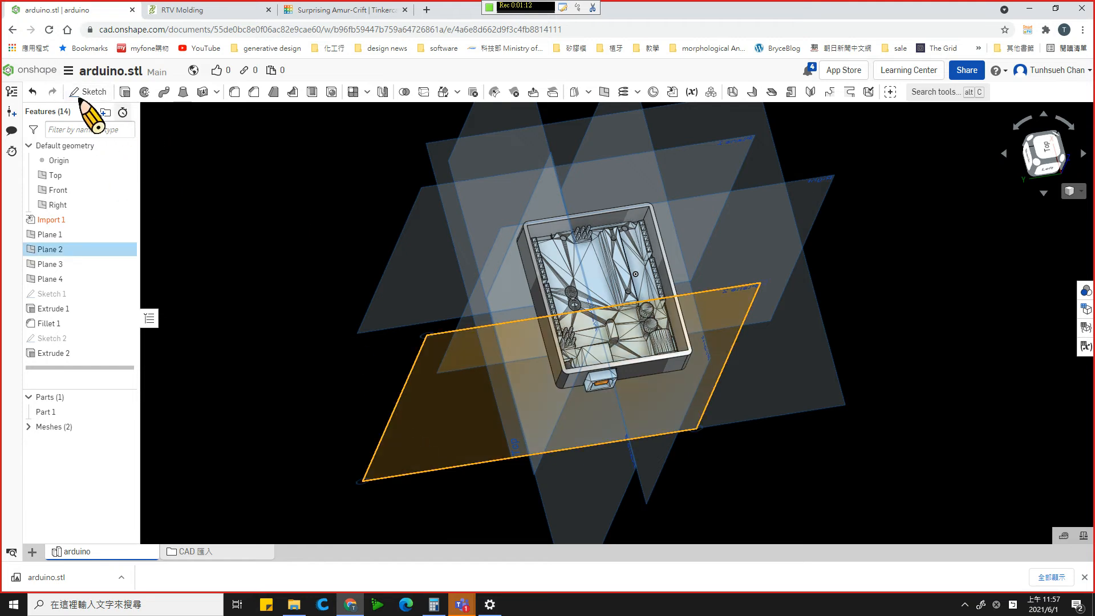
pyautogui.click(75, 92)
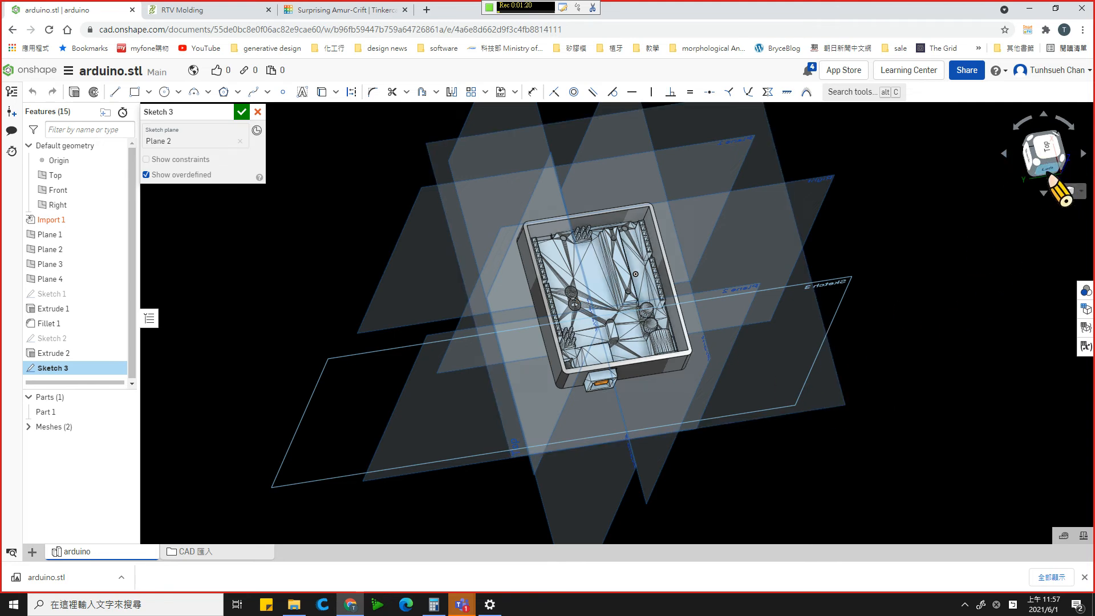
pyautogui.click(1051, 178)
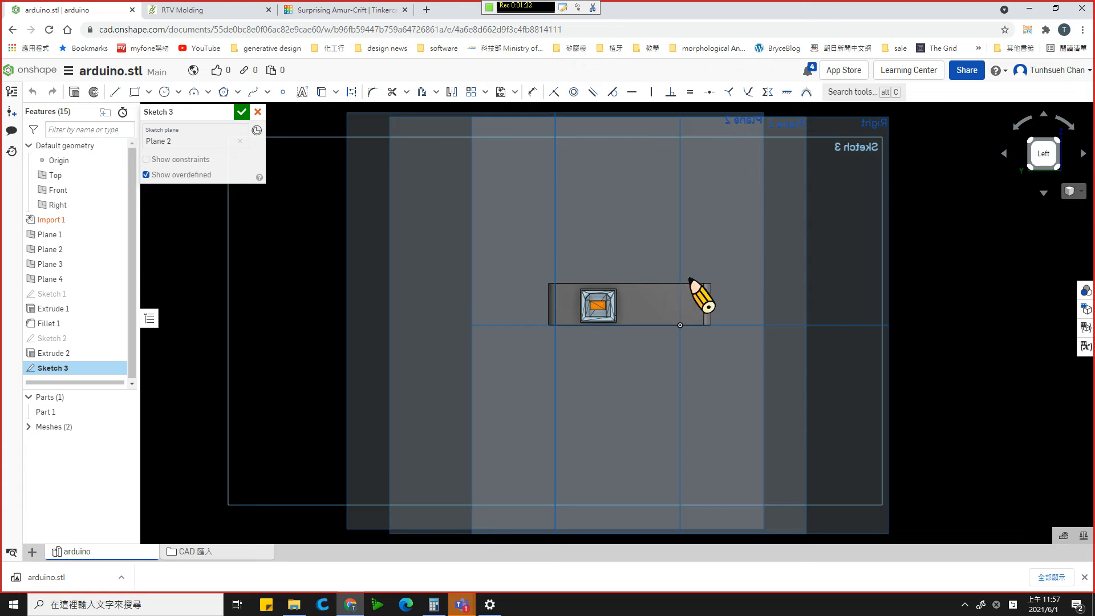
pyautogui.scroll(2, 707, 303)
pyautogui.scroll(5, 715, 307)
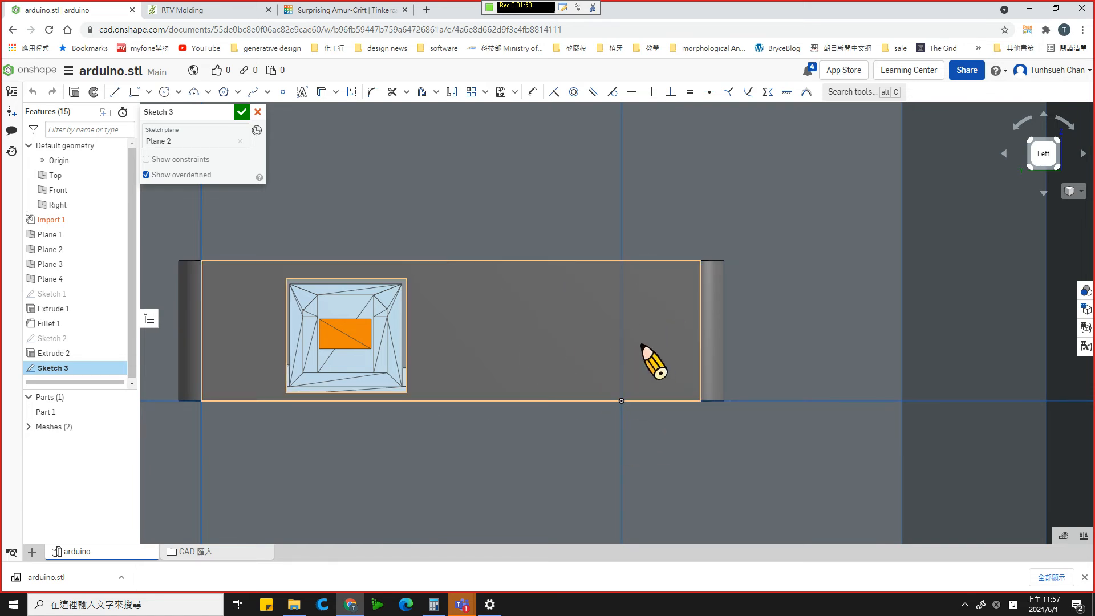
# - Draw a corner rectangle about 11 by 10.4 mm on the connector wall, between the connector opening and the far rounded corner
pyautogui.moveTo(594, 315); pyautogui.dragTo(602, 364, button='right')
pyautogui.moveTo(607, 406); pyautogui.dragTo(613, 438, button='right')
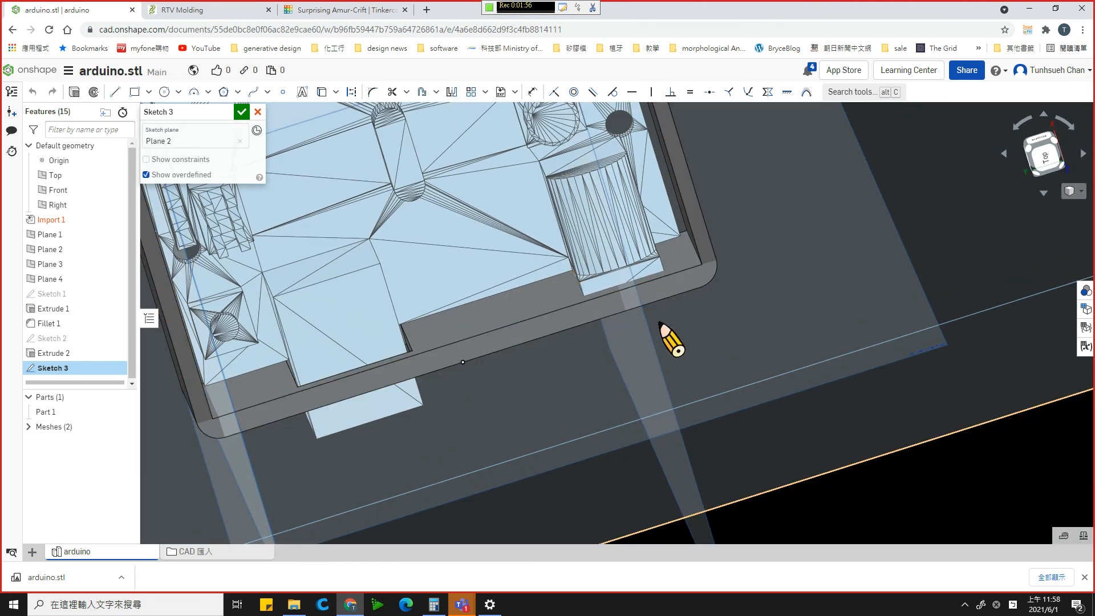
pyautogui.moveTo(655, 327)
pyautogui.mouseDown(button='right')
pyautogui.moveTo(654, 254)
pyautogui.moveTo(658, 267)
pyautogui.moveTo(614, 279)
pyautogui.mouseUp(button='right')
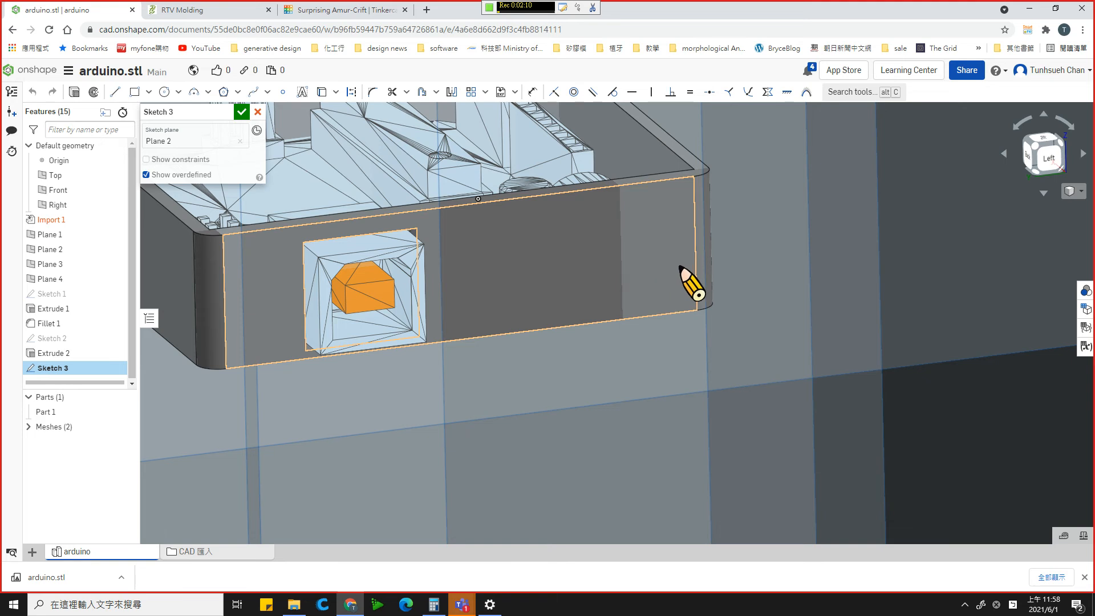
pyautogui.moveTo(680, 266); pyautogui.dragTo(665, 259, button='right')
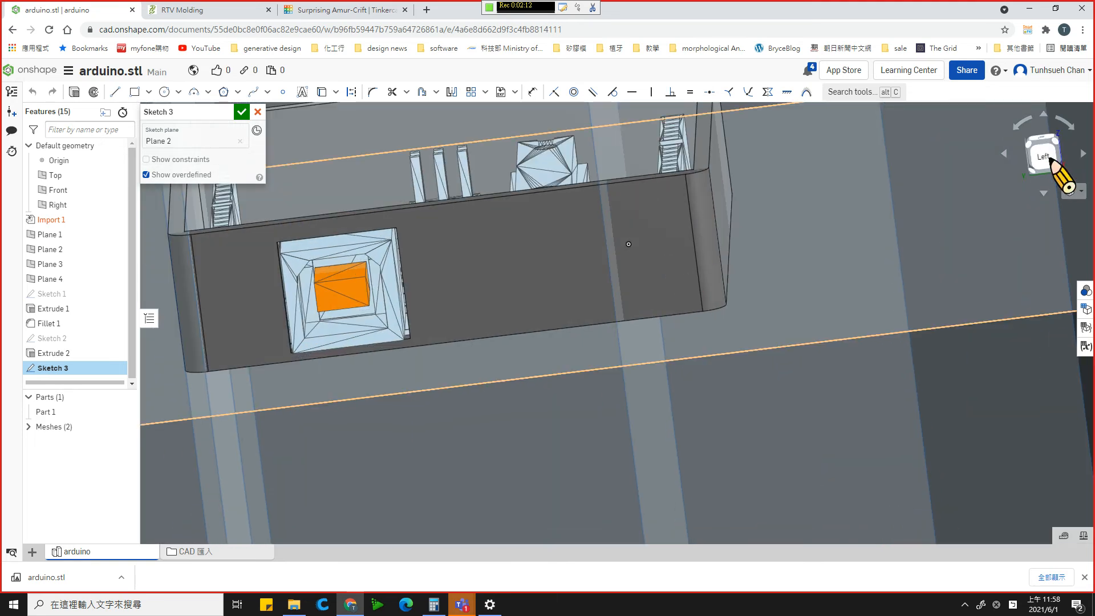
pyautogui.click(1043, 155)
pyautogui.scroll(5, 716, 306)
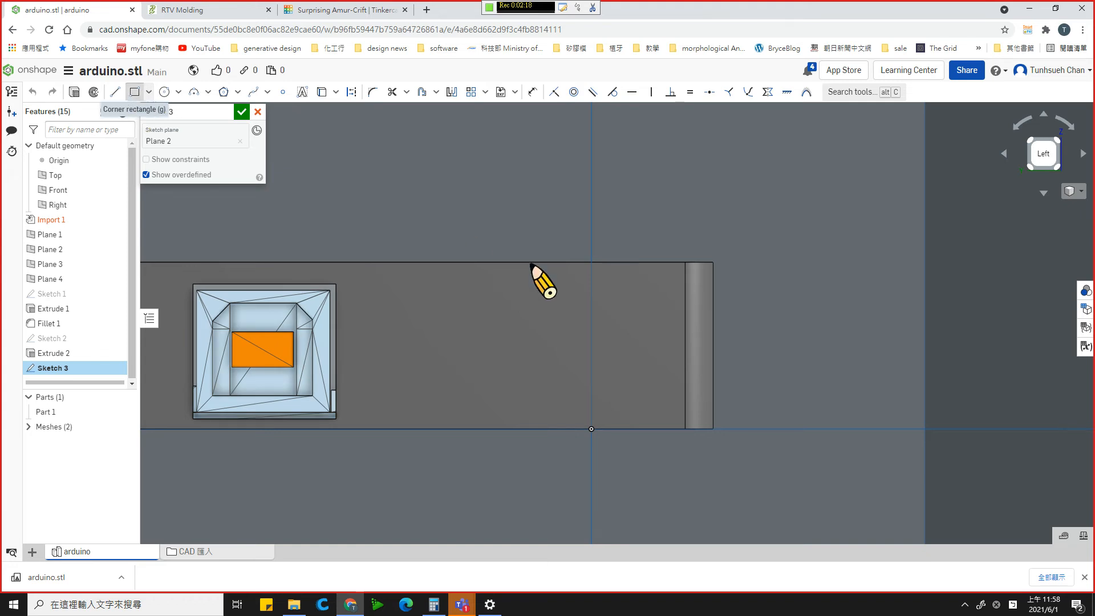
pyautogui.moveTo(542, 297)
pyautogui.mouseDown()
pyautogui.moveTo(623, 397)
pyautogui.moveTo(666, 402)
pyautogui.moveTo(665, 422)
pyautogui.moveTo(665, 413)
pyautogui.mouseUp()
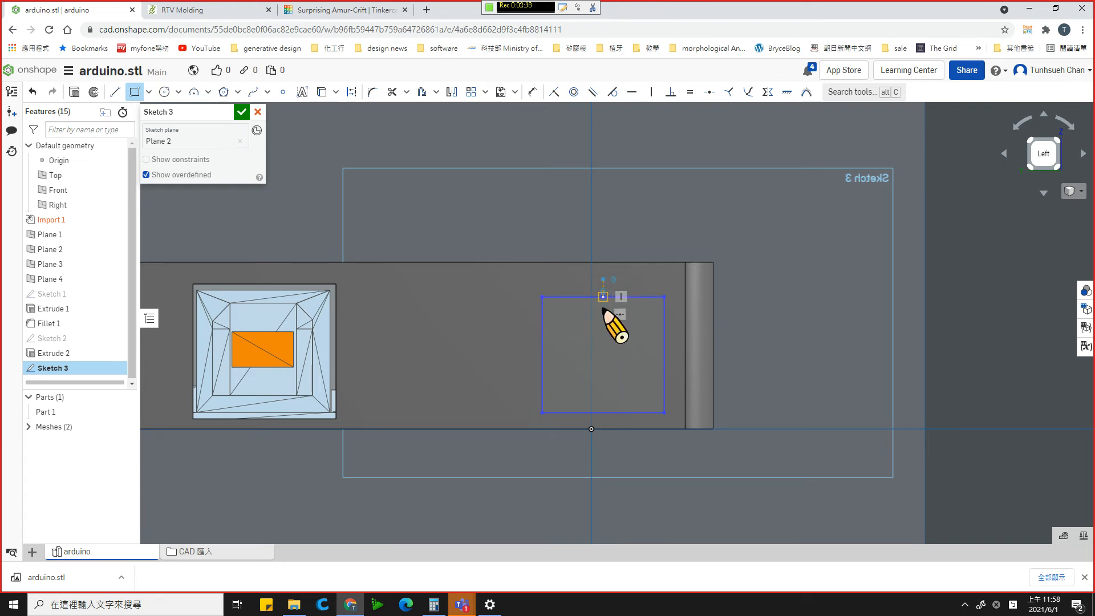
pyautogui.press('Escape')
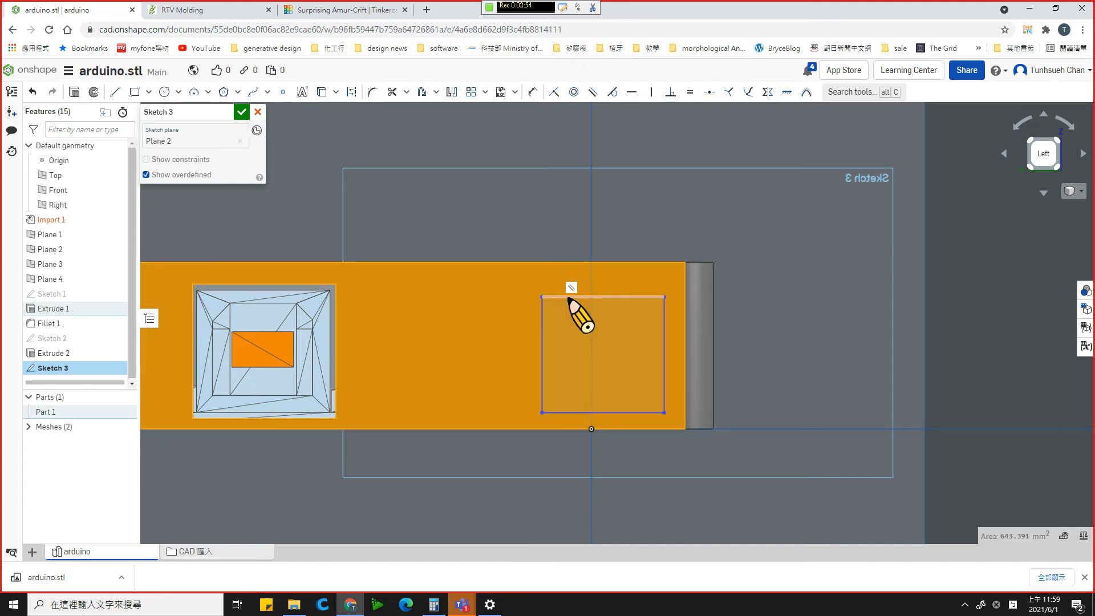
# - Select all four edges of the small rectangle and finish Sketch 3
pyautogui.click(570, 298)
pyautogui.click(541, 313)
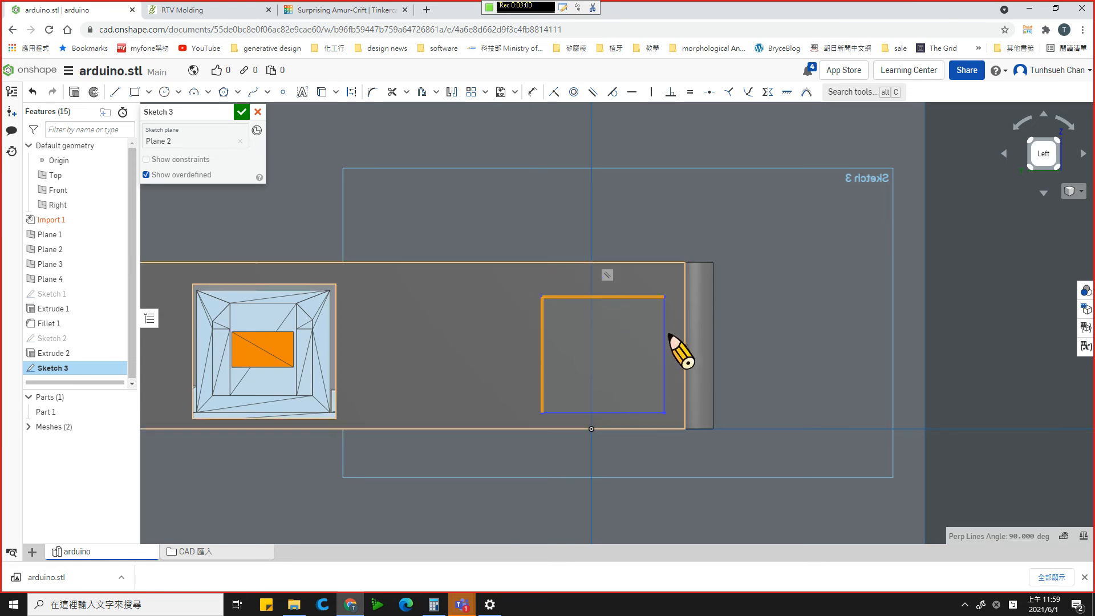
pyautogui.click(649, 297)
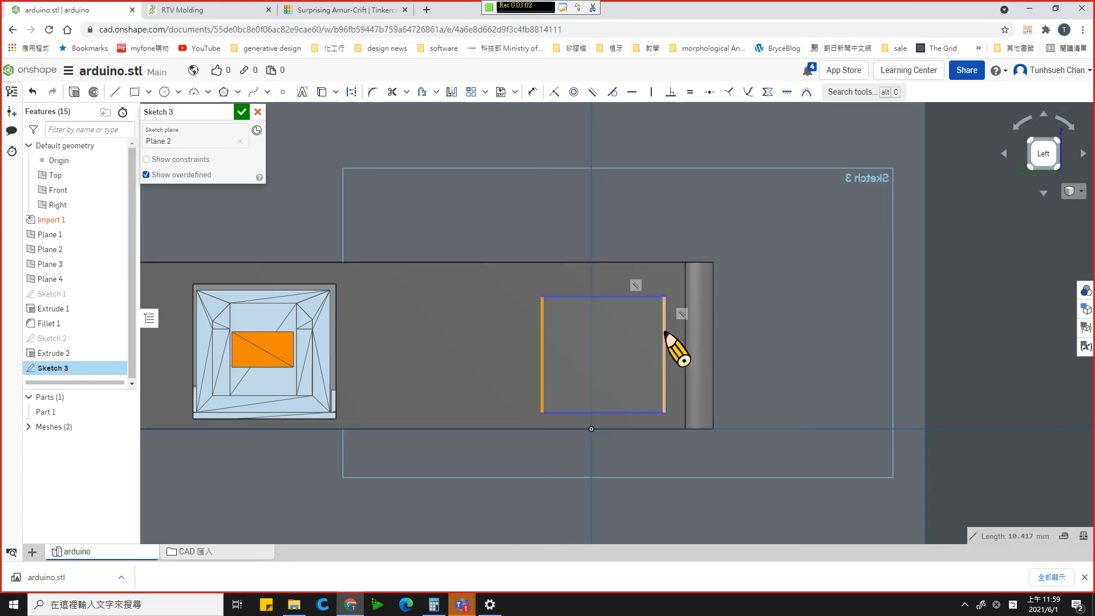
pyautogui.click(665, 336)
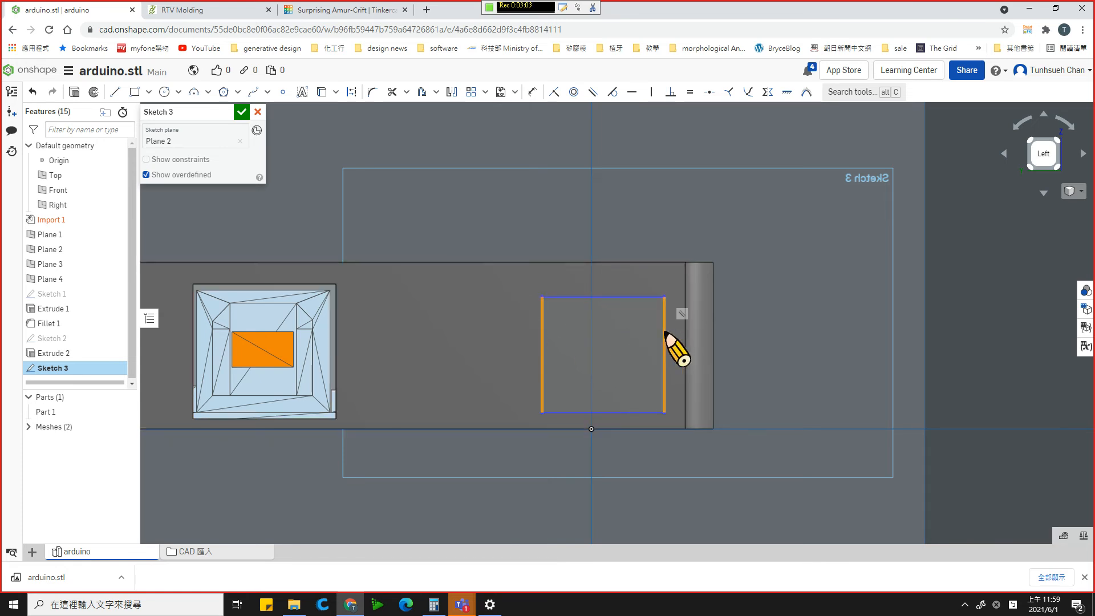
pyautogui.click(644, 297)
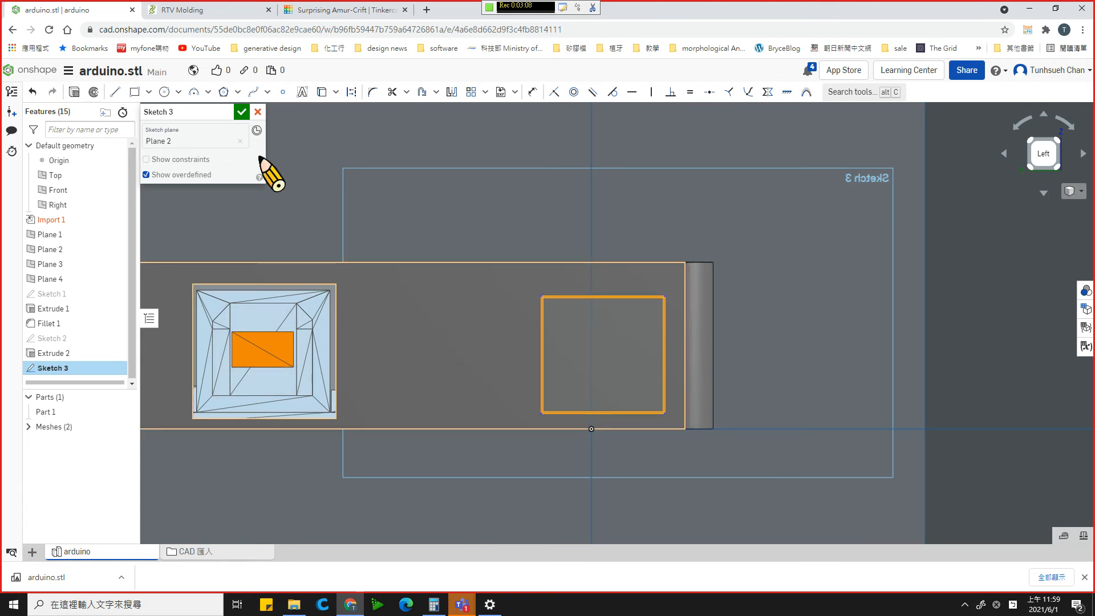
pyautogui.click(242, 114)
pyautogui.moveTo(320, 194); pyautogui.dragTo(376, 220, button='right')
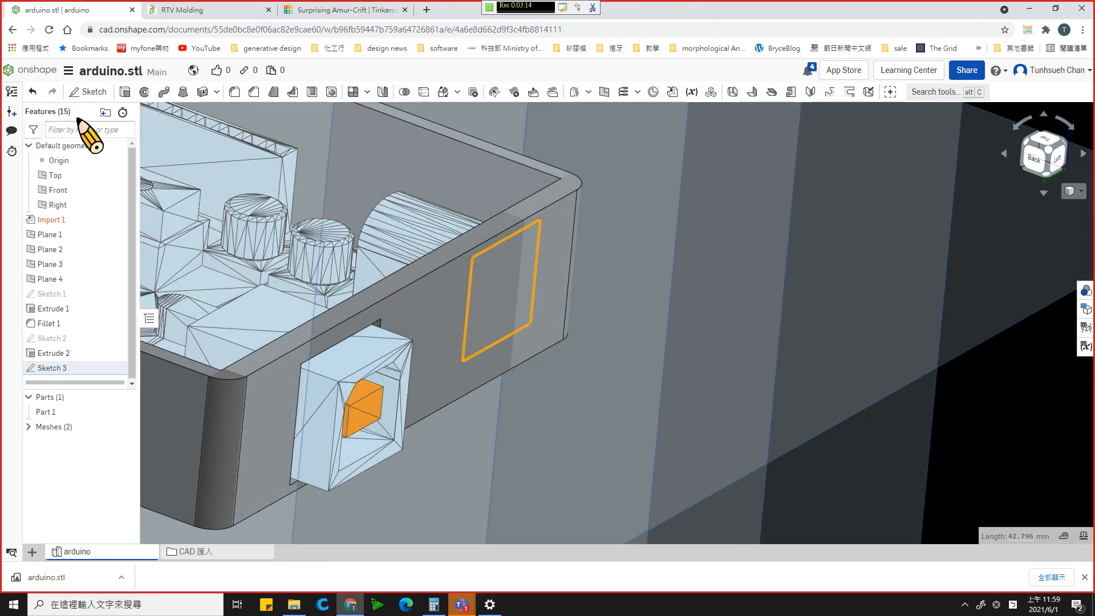
pyautogui.click(125, 91)
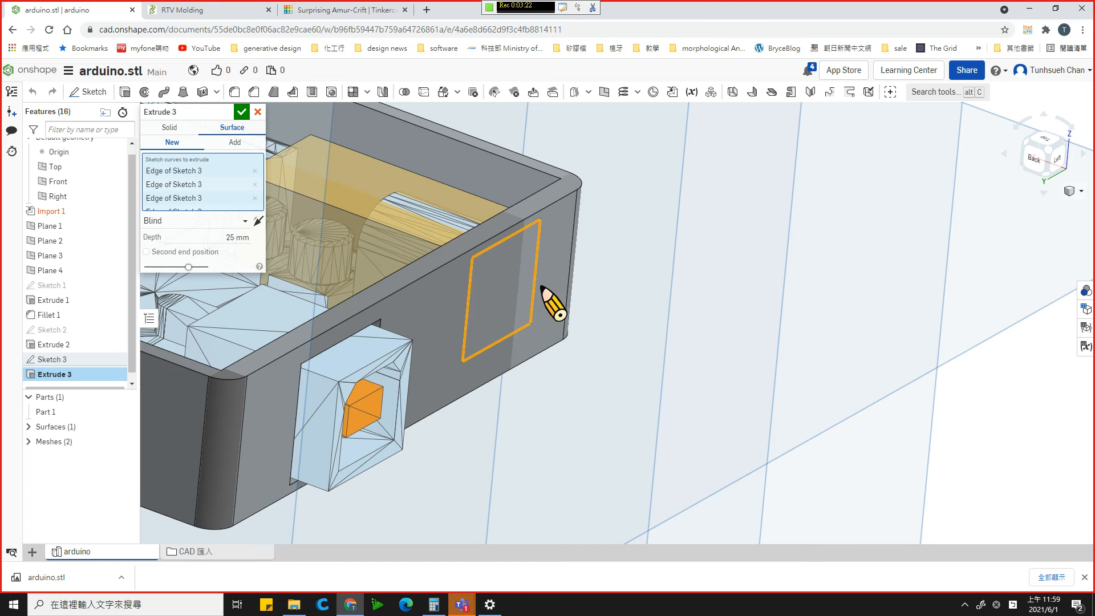
pyautogui.moveTo(541, 286)
pyautogui.mouseDown(button='right')
pyautogui.moveTo(550, 297)
pyautogui.moveTo(535, 295)
pyautogui.mouseUp(button='right')
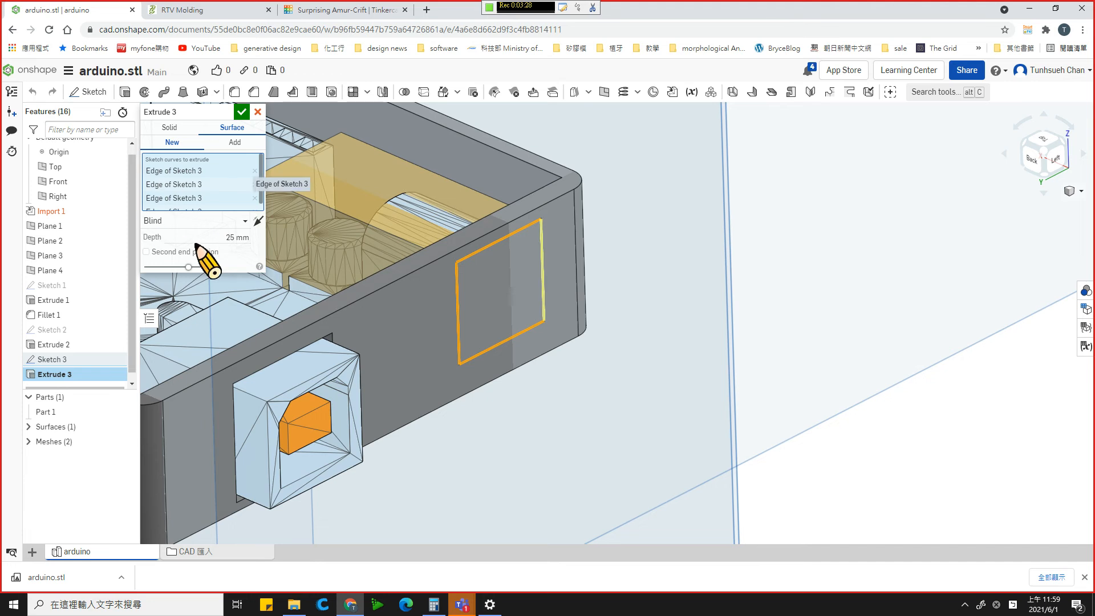
pyautogui.moveTo(514, 268)
pyautogui.mouseDown(button='right')
pyautogui.moveTo(490, 297)
pyautogui.moveTo(406, 276)
pyautogui.moveTo(506, 187)
pyautogui.mouseUp(button='right')
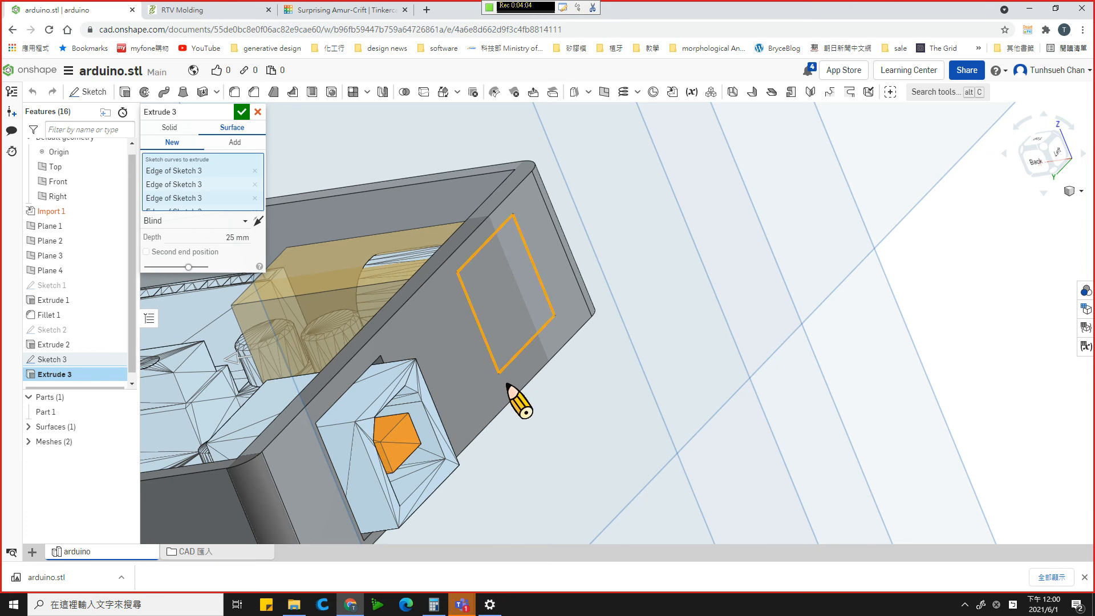
pyautogui.moveTo(507, 381)
pyautogui.mouseDown(button='right')
pyautogui.moveTo(516, 388)
pyautogui.moveTo(418, 346)
pyautogui.moveTo(425, 366)
pyautogui.moveTo(408, 366)
pyautogui.moveTo(389, 406)
pyautogui.moveTo(370, 361)
pyautogui.mouseUp(button='right')
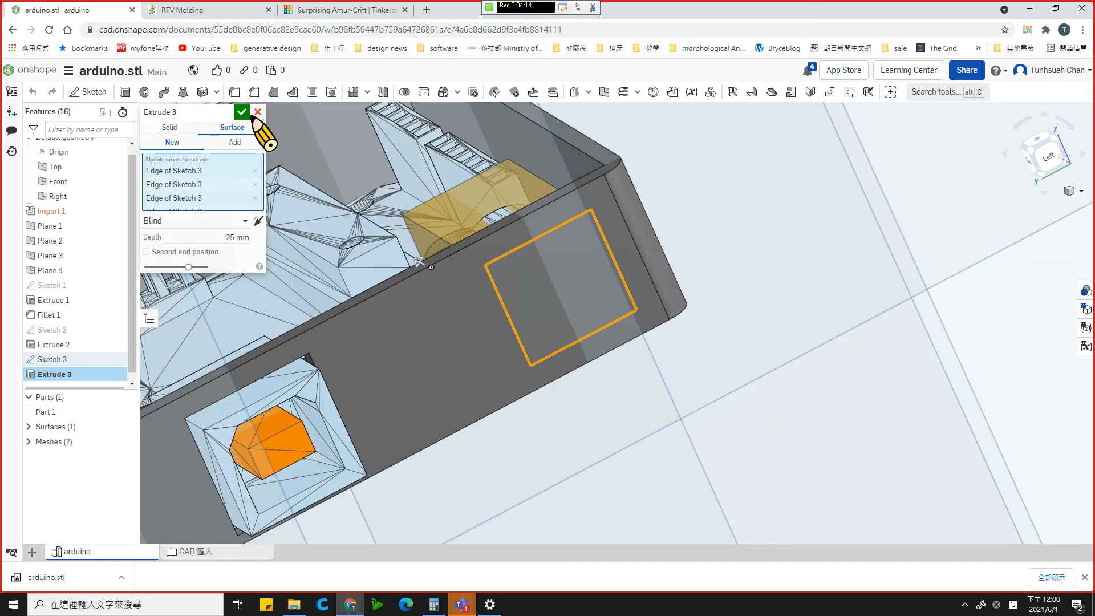
pyautogui.click(258, 112)
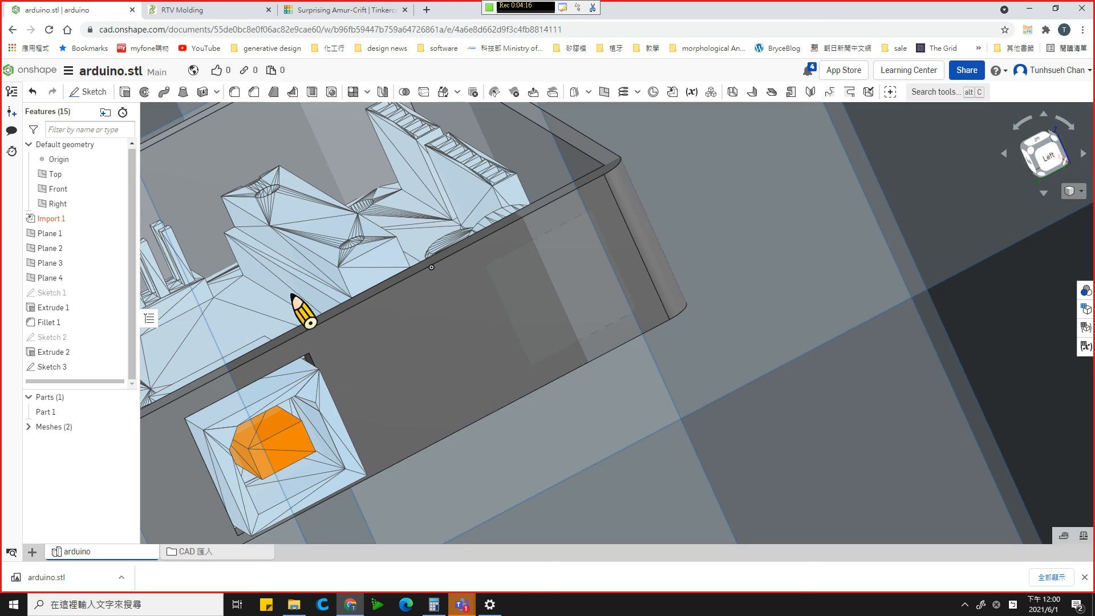
# - Examine the Sketch 3 rectangle against the enclosure wall and the board components from several angles
pyautogui.click(52, 371)
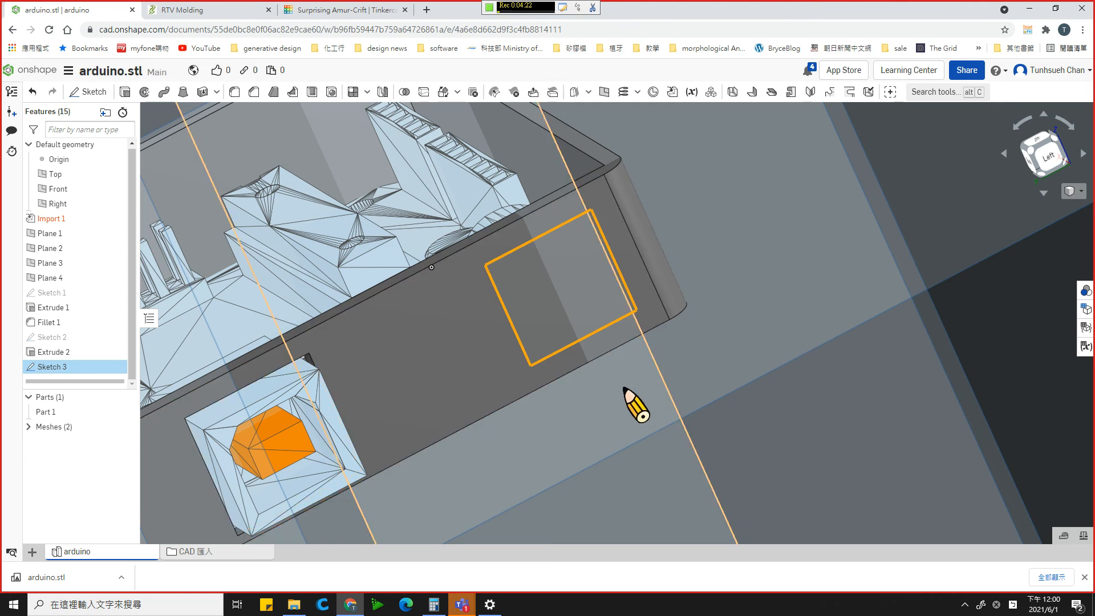
pyautogui.rightClick(633, 402)
pyautogui.press('Escape')
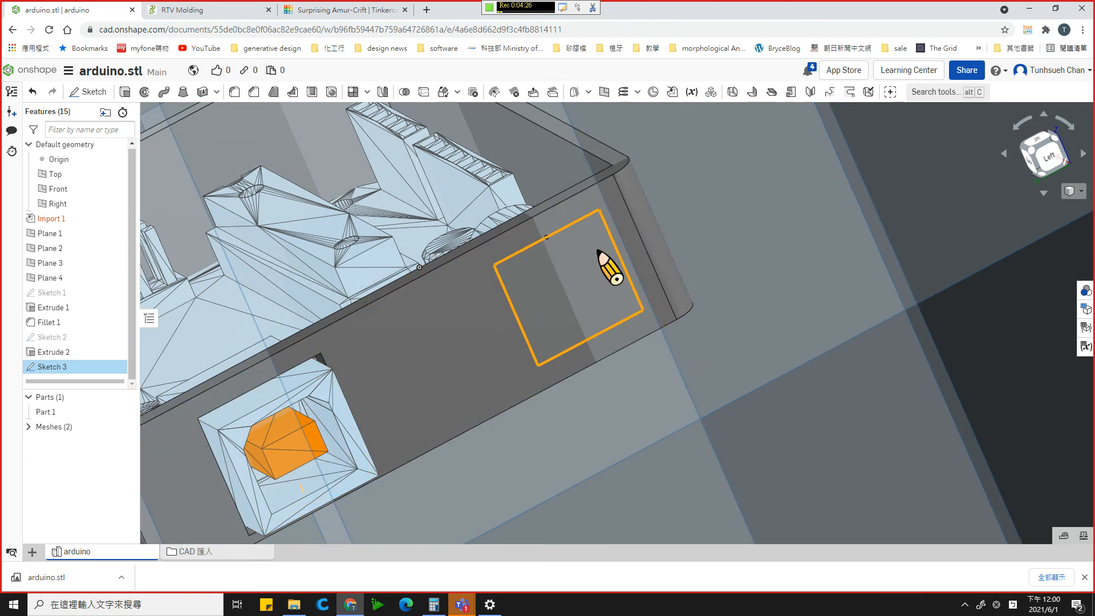
pyautogui.moveTo(744, 178); pyautogui.dragTo(762, 208, button='right')
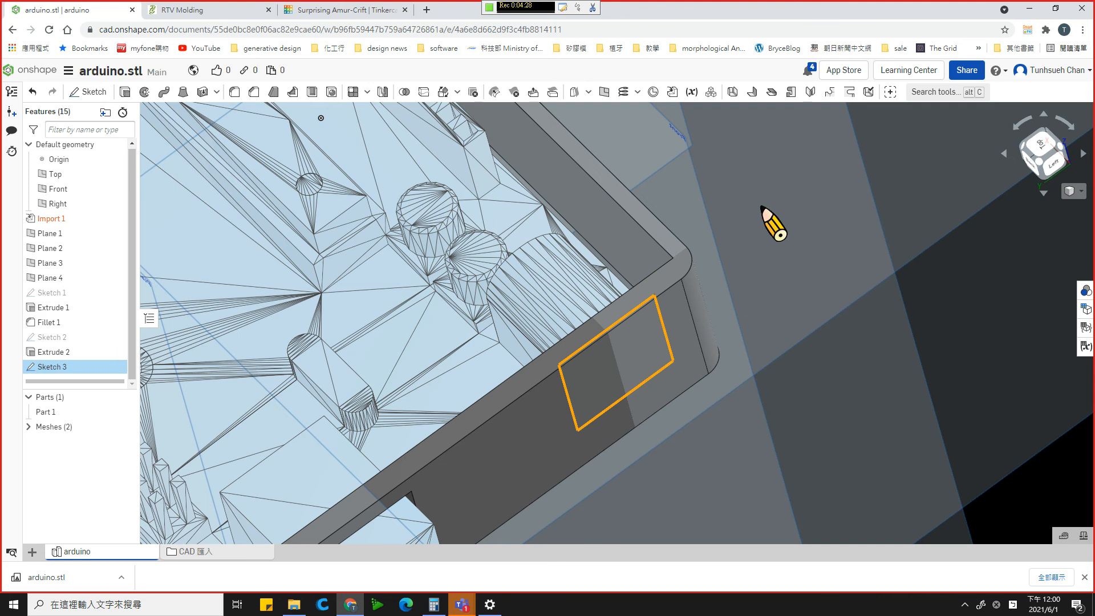
pyautogui.scroll(5, 731, 239)
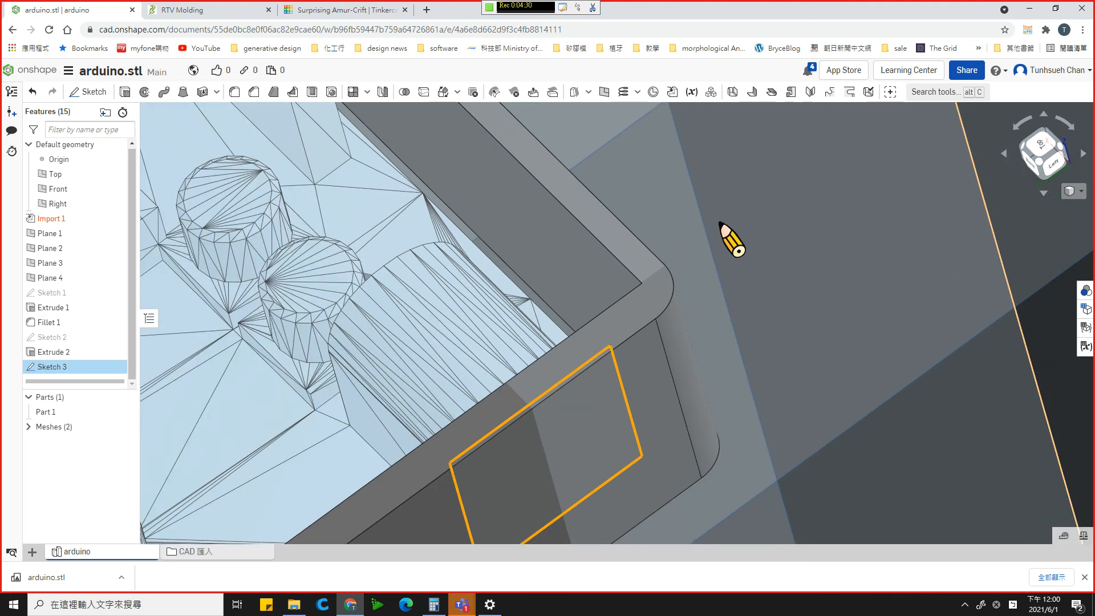
pyautogui.scroll(-10, 731, 240)
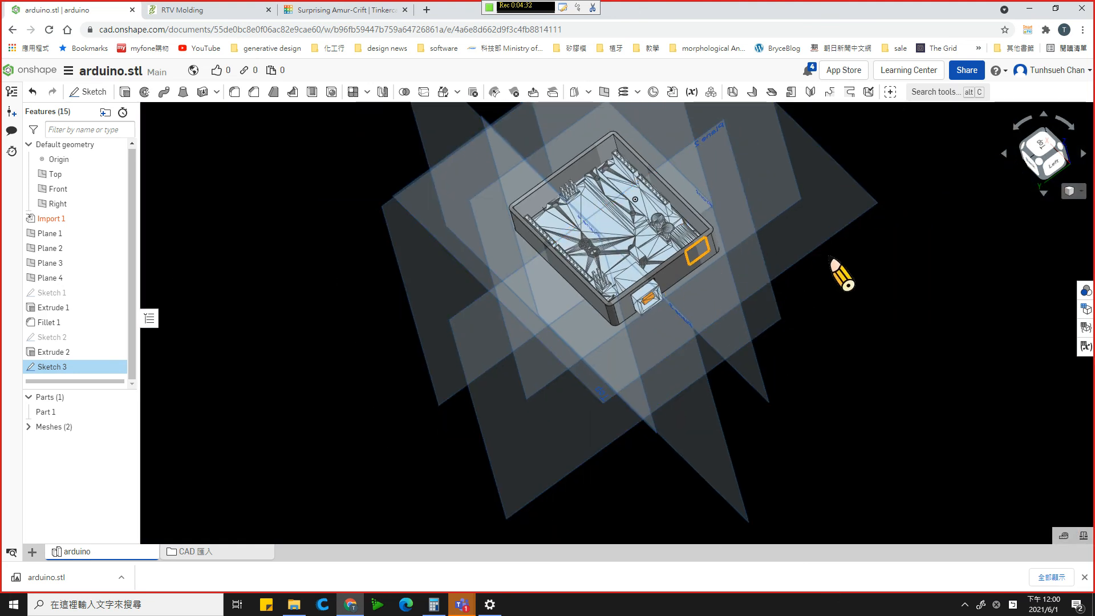
pyautogui.click(841, 276)
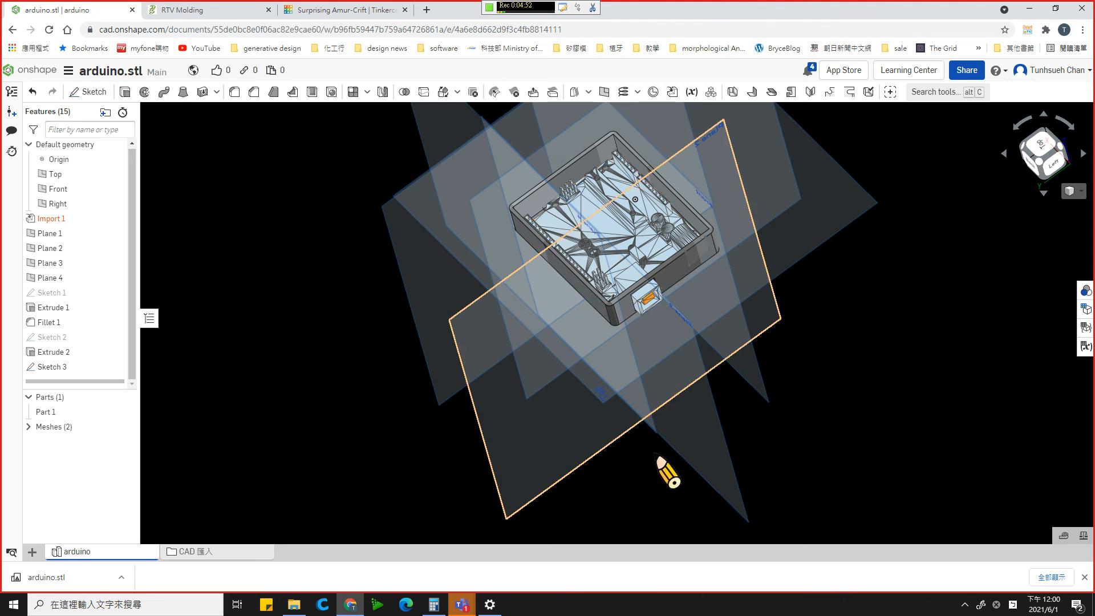
pyautogui.moveTo(348, 340); pyautogui.dragTo(336, 331, button='right')
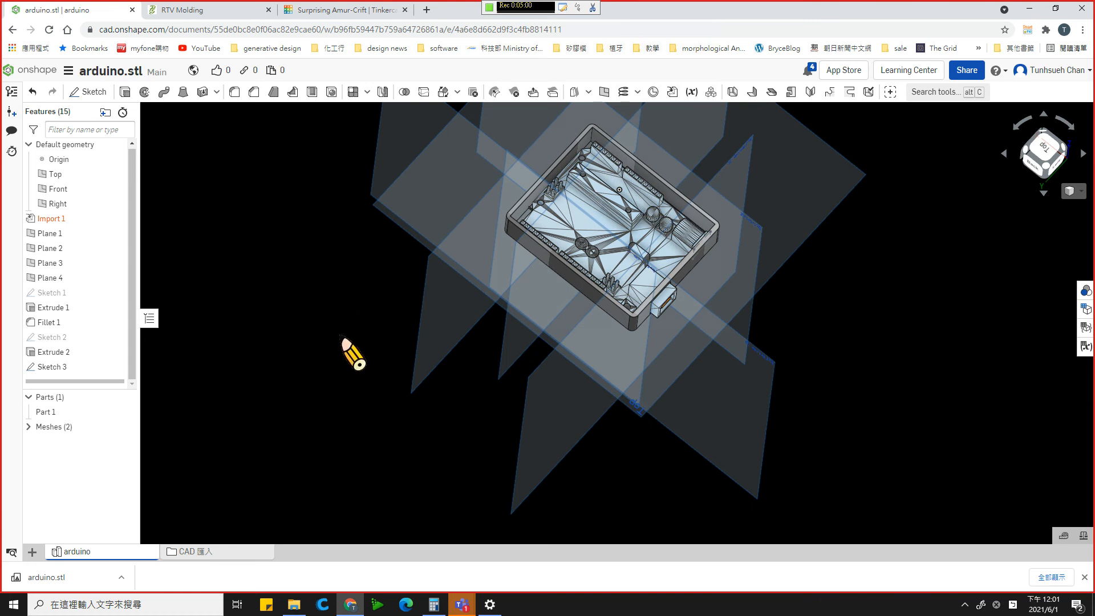
pyautogui.moveTo(345, 368); pyautogui.dragTo(341, 354, button='right')
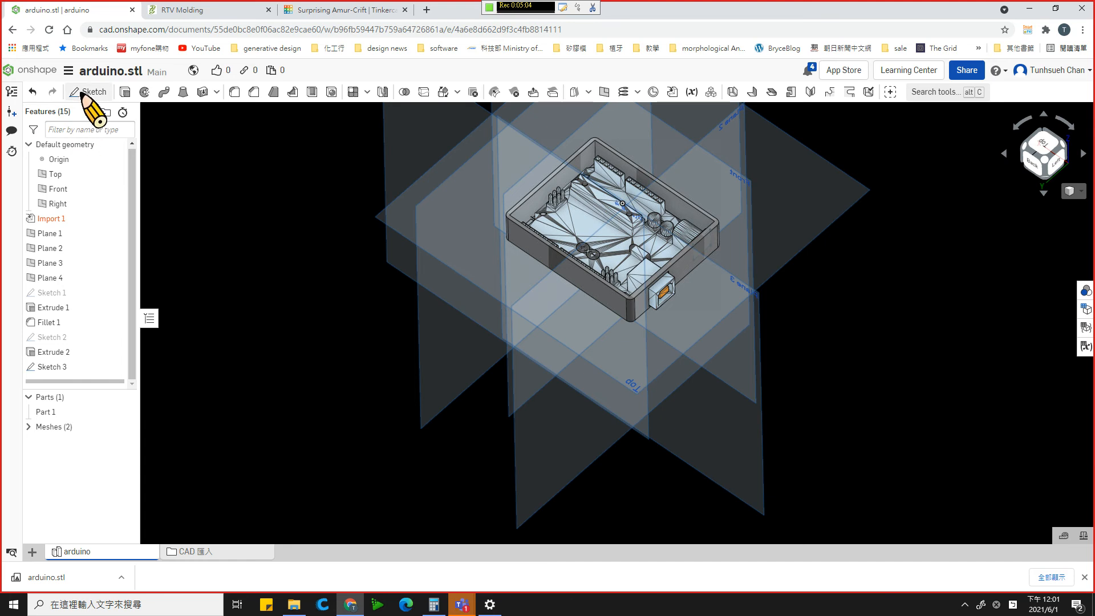
# - Sketch a corner rectangle about 11.5 by 11.5 mm on Plane 2, slightly larger than and surrounding the Sketch 3 rectangle on the connector wall
pyautogui.click(525, 439)
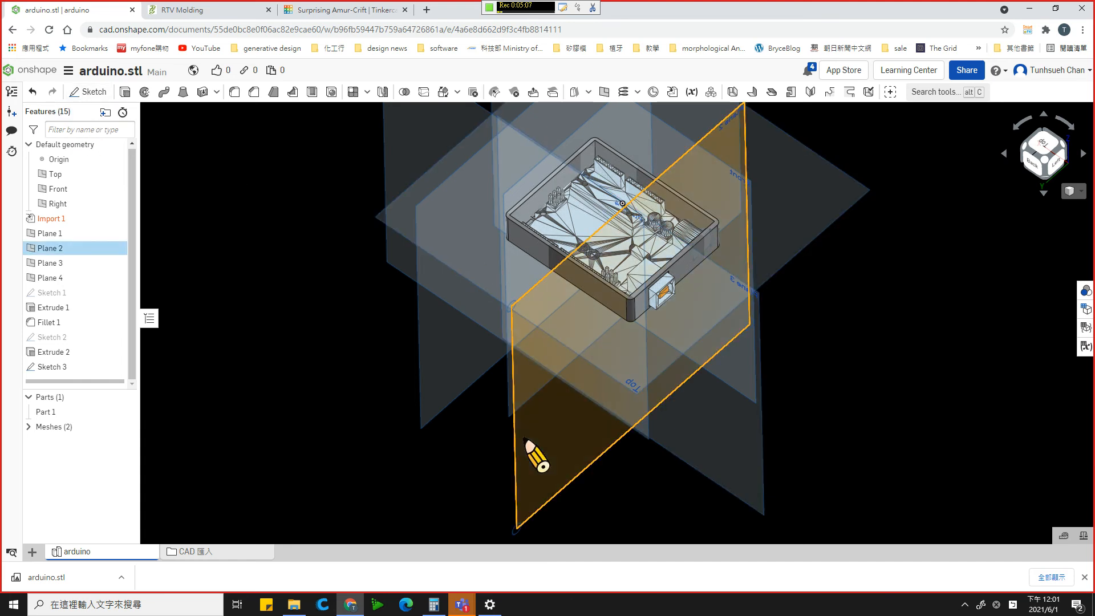
pyautogui.click(98, 92)
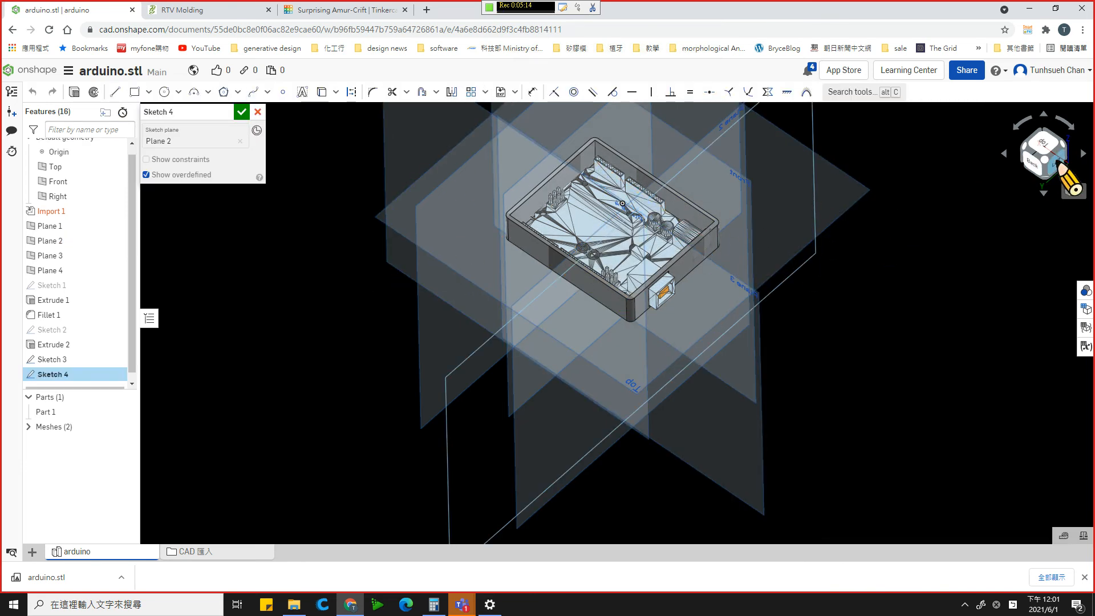
pyautogui.click(1061, 165)
pyautogui.scroll(3, 741, 365)
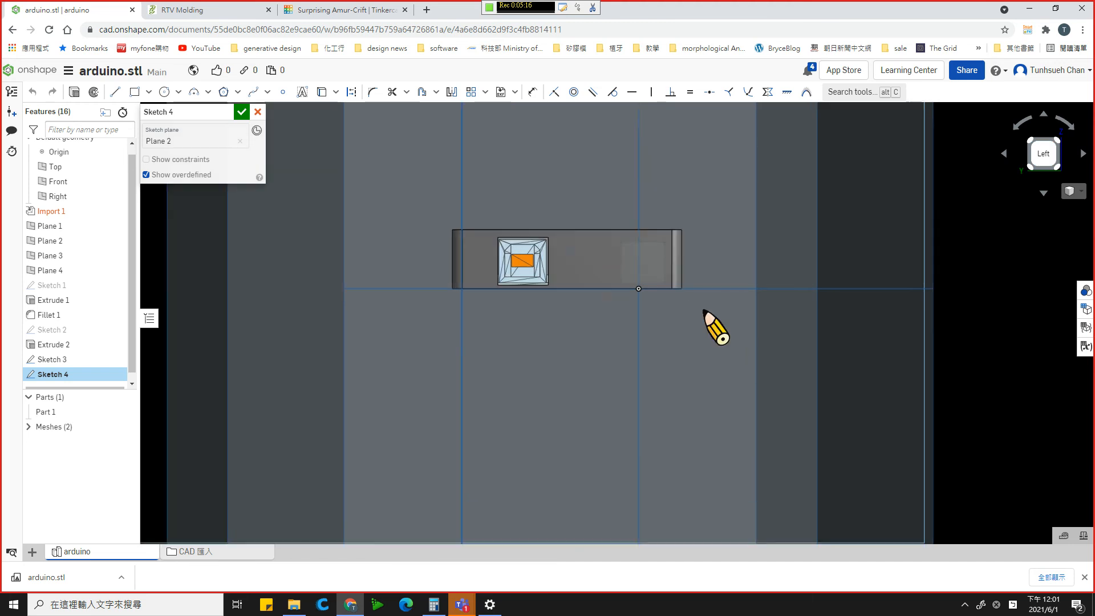
pyautogui.scroll(5, 669, 235)
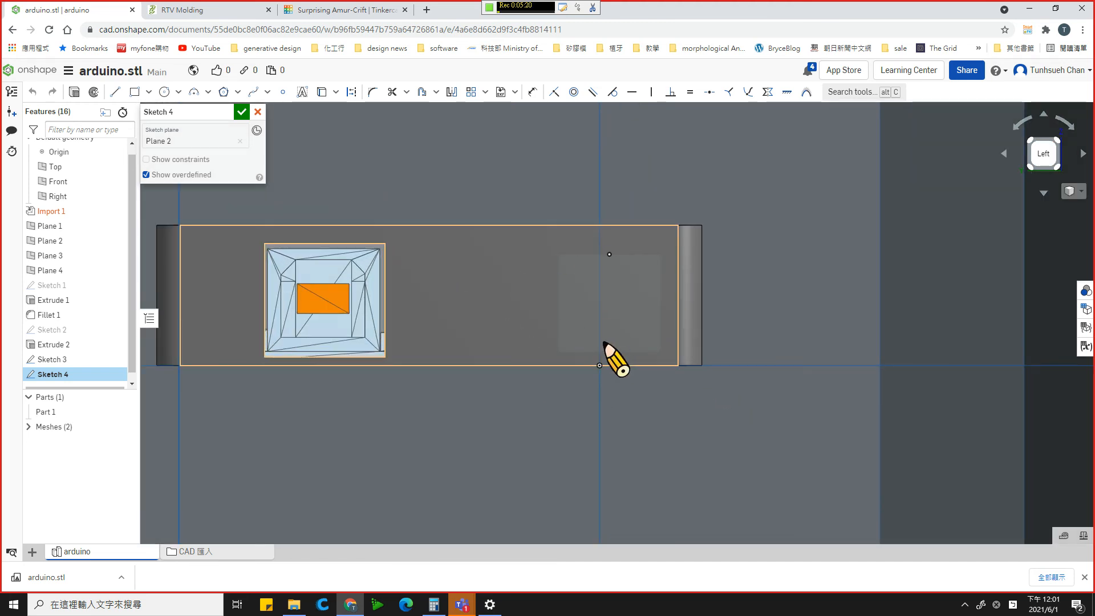
pyautogui.click(134, 91)
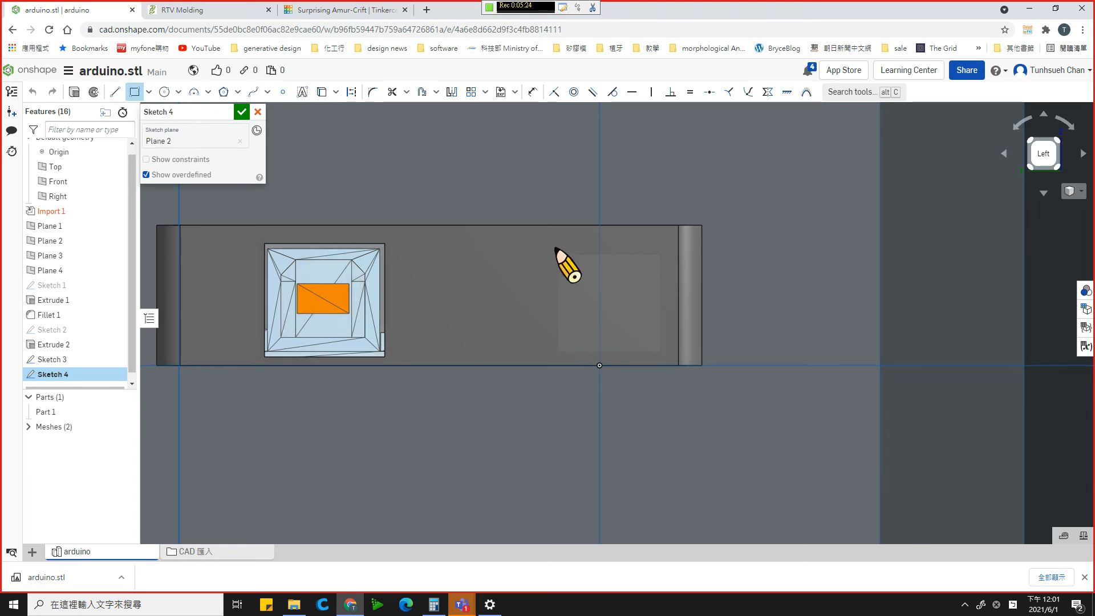
pyautogui.scroll(3, 562, 268)
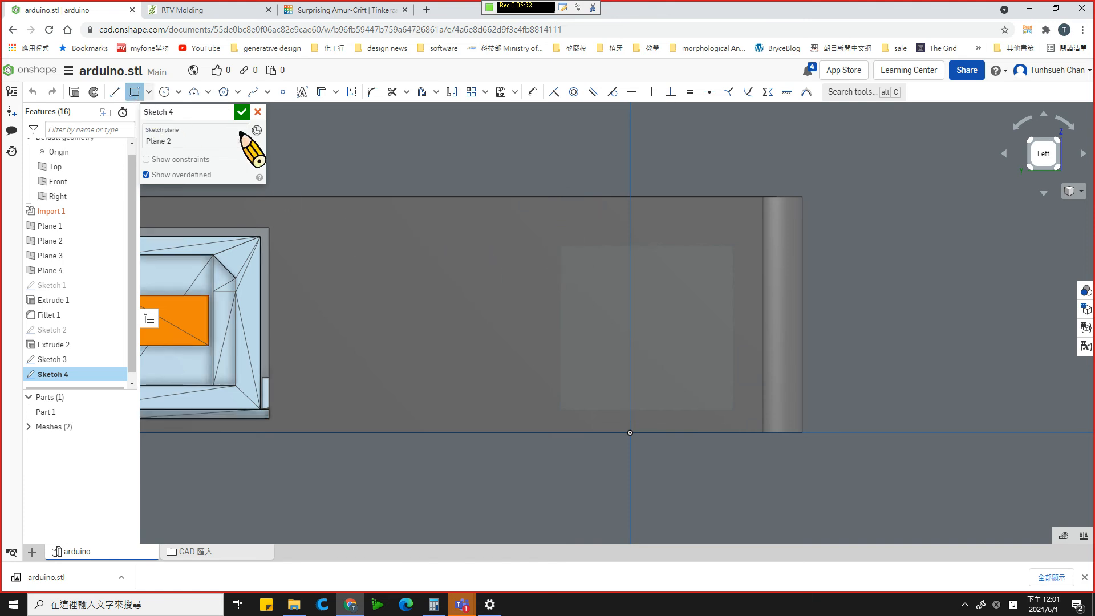
pyautogui.scroll(3, 681, 388)
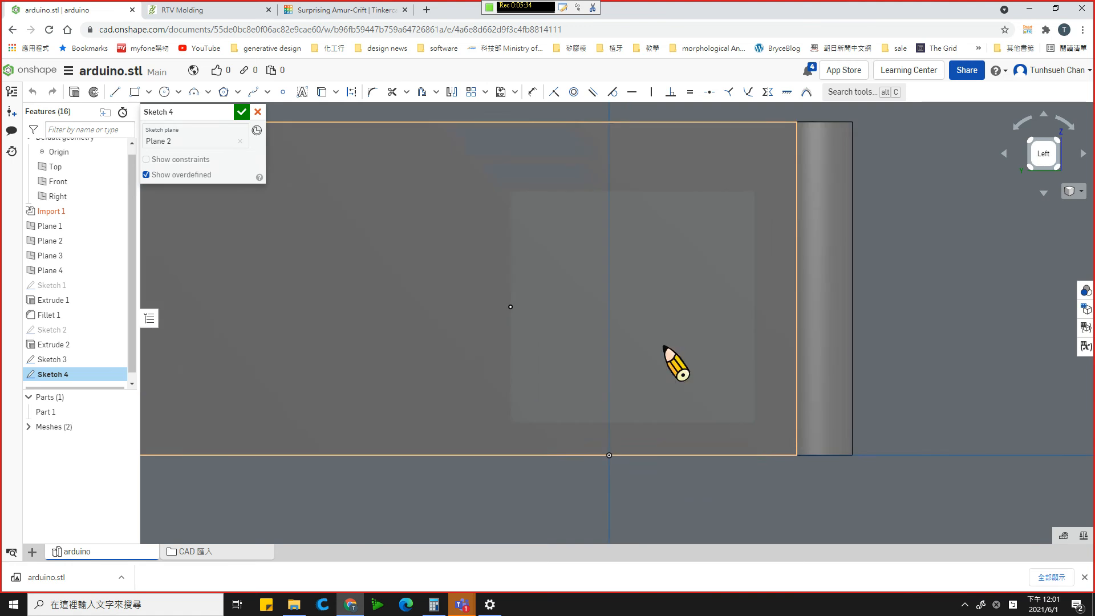
pyautogui.click(136, 94)
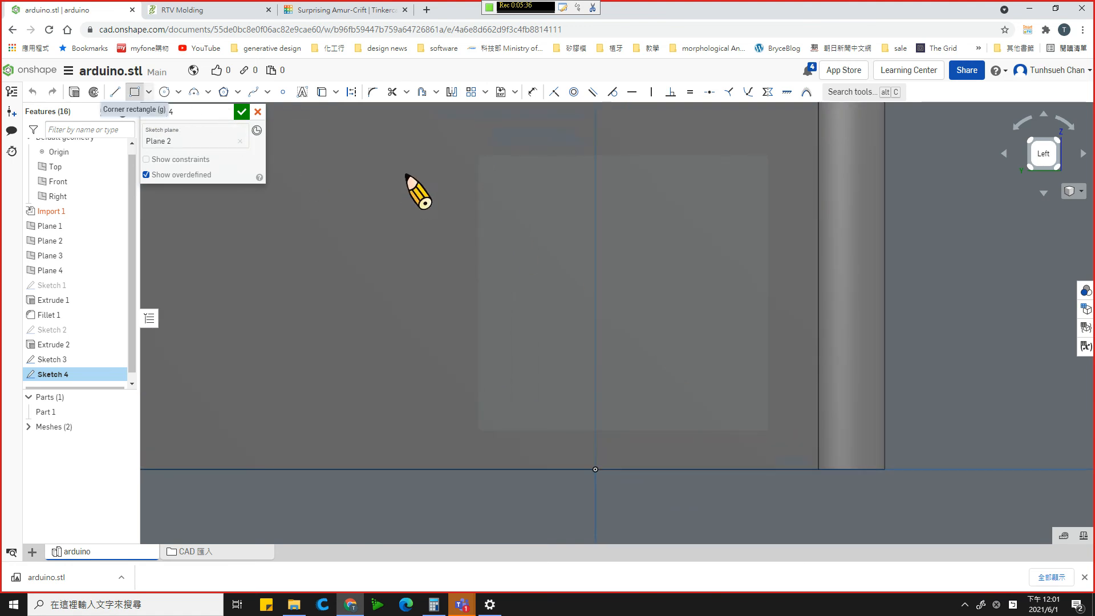
pyautogui.click(473, 137)
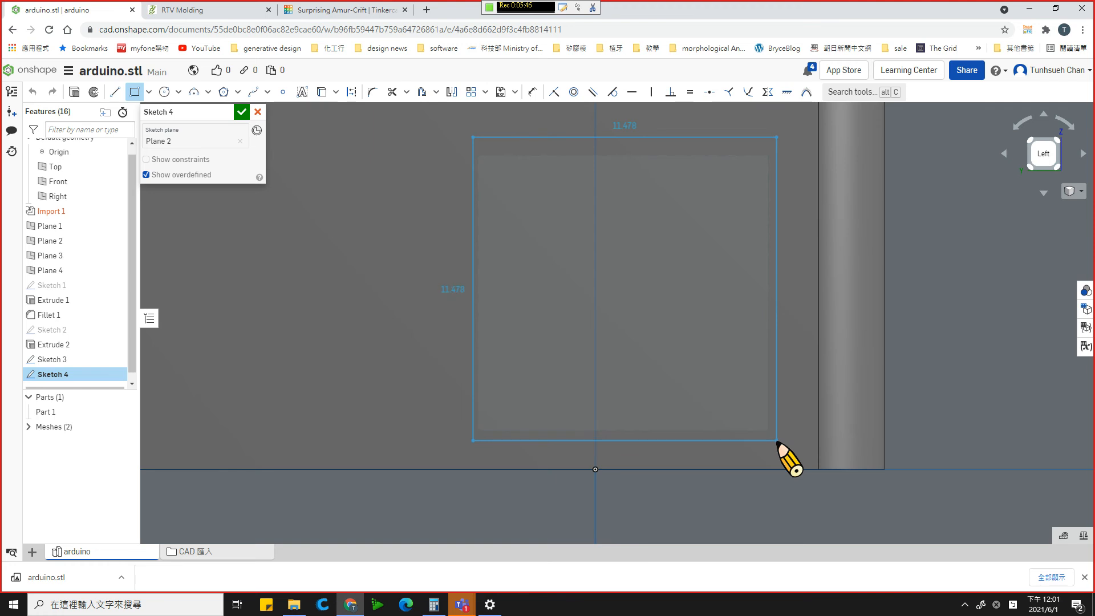
pyautogui.click(777, 441)
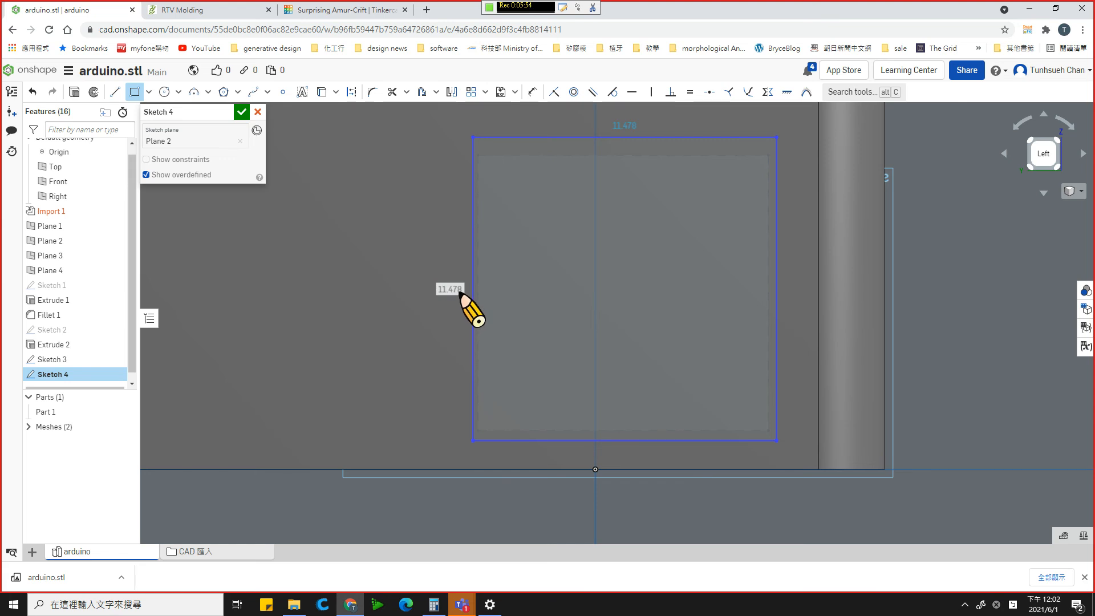
# - Set the new rectangle's height to 11 mm and its width to 11.2 mm
pyautogui.write('1')
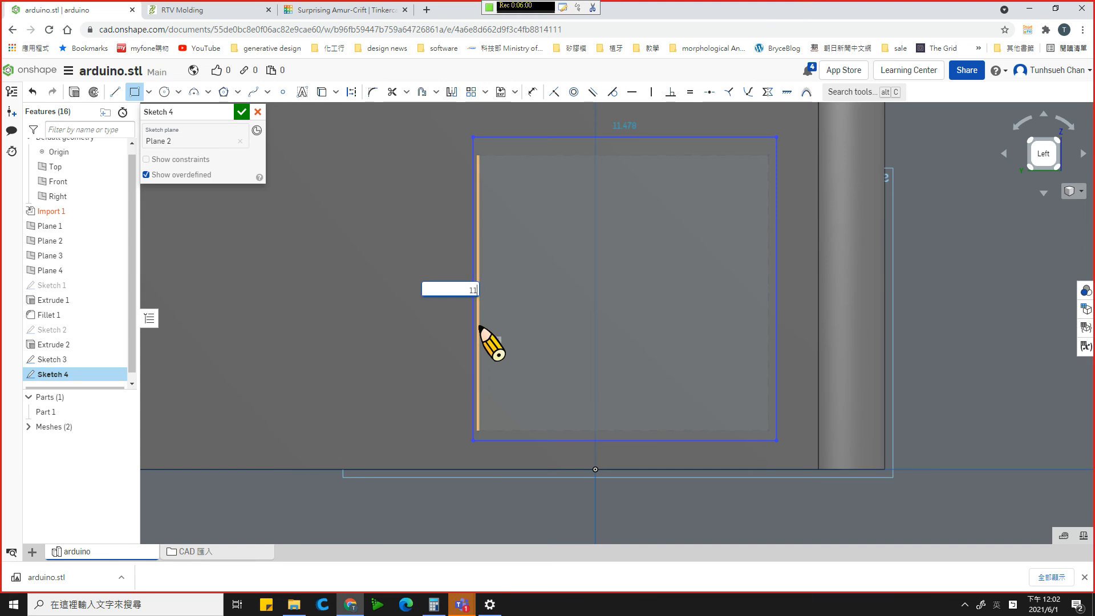
pyautogui.write('1')
pyautogui.press('Return')
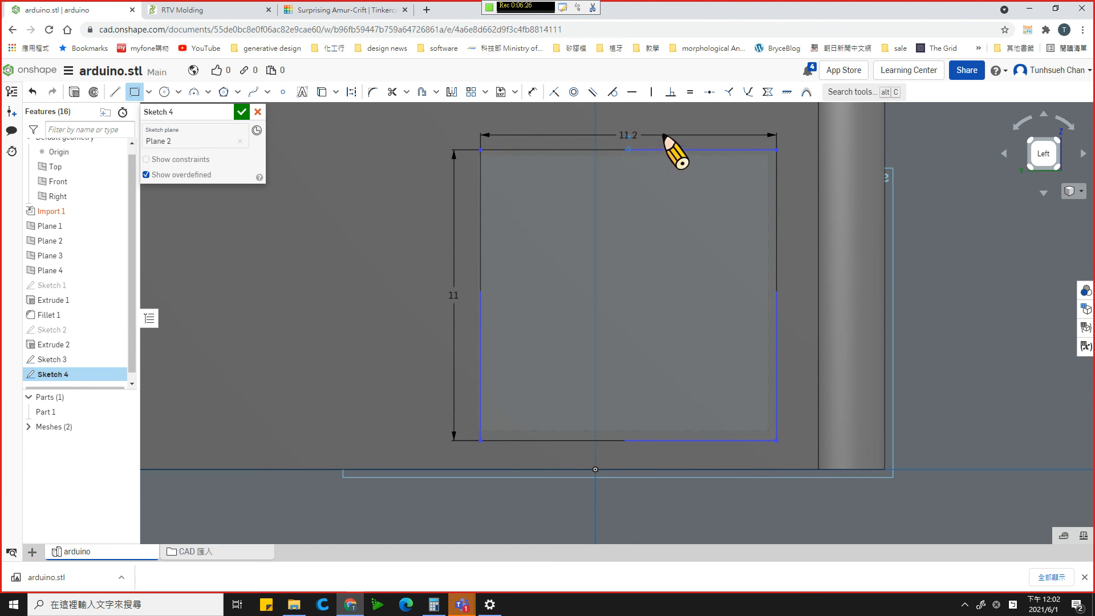
pyautogui.press('Escape')
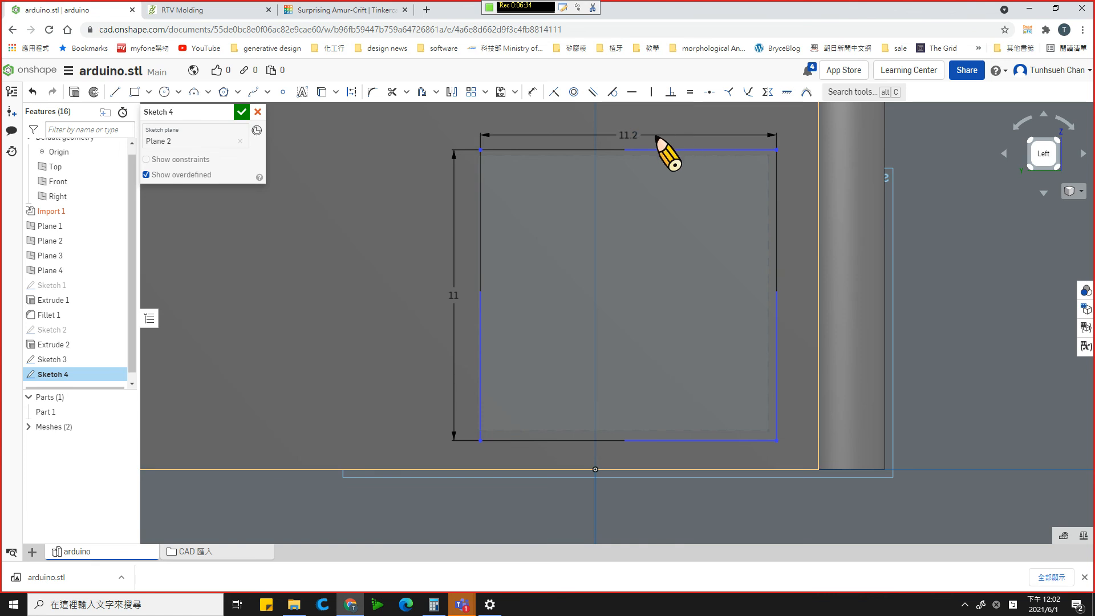
# - Change the rectangle's width to a driven dimension, widen the rectangle to about 11.6 mm toward the connector opening, and finish the sketch
pyautogui.rightClick(634, 135)
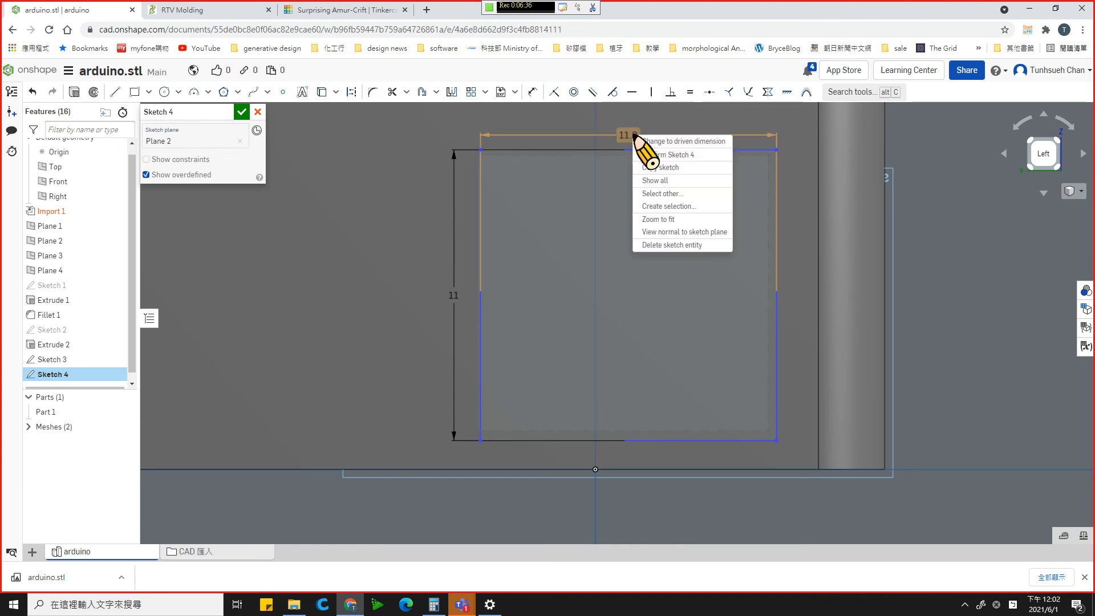
pyautogui.click(703, 143)
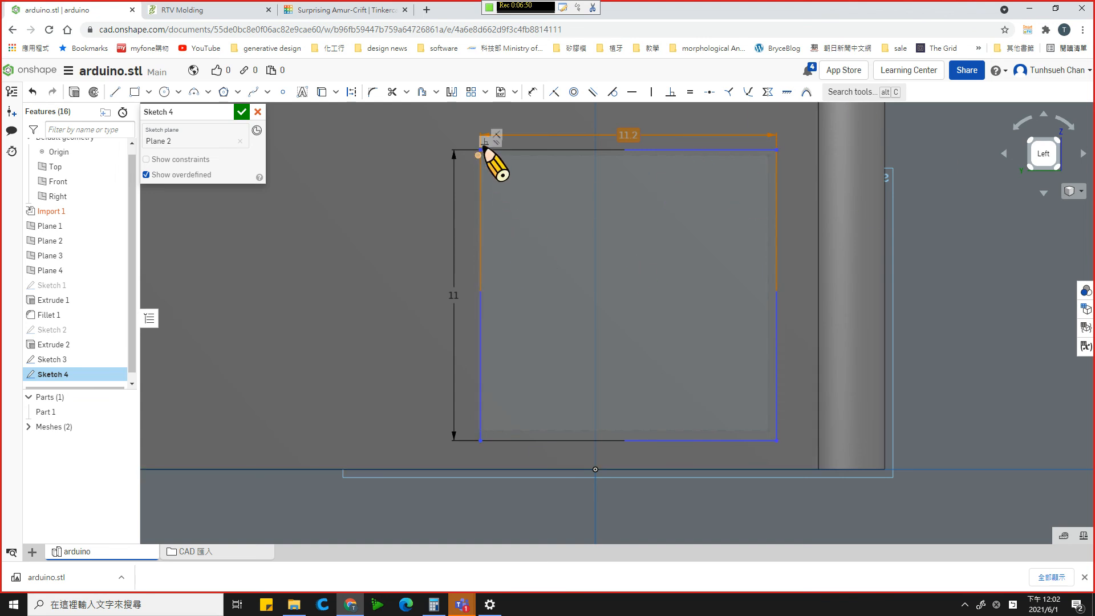
pyautogui.scroll(3, 453, 149)
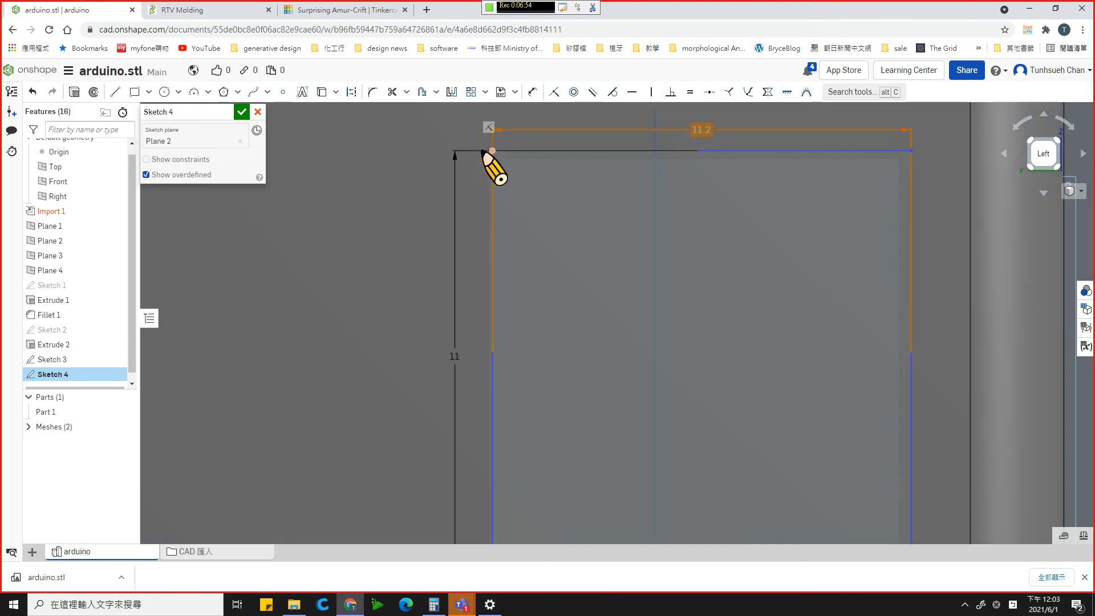
pyautogui.moveTo(482, 151); pyautogui.dragTo(476, 150)
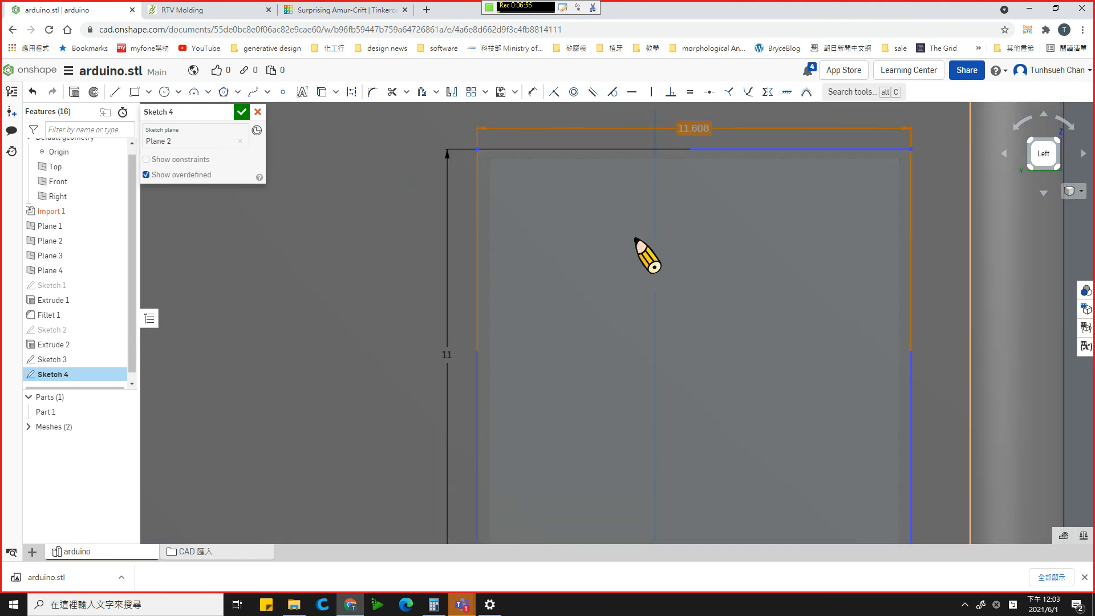
pyautogui.scroll(-1, 821, 257)
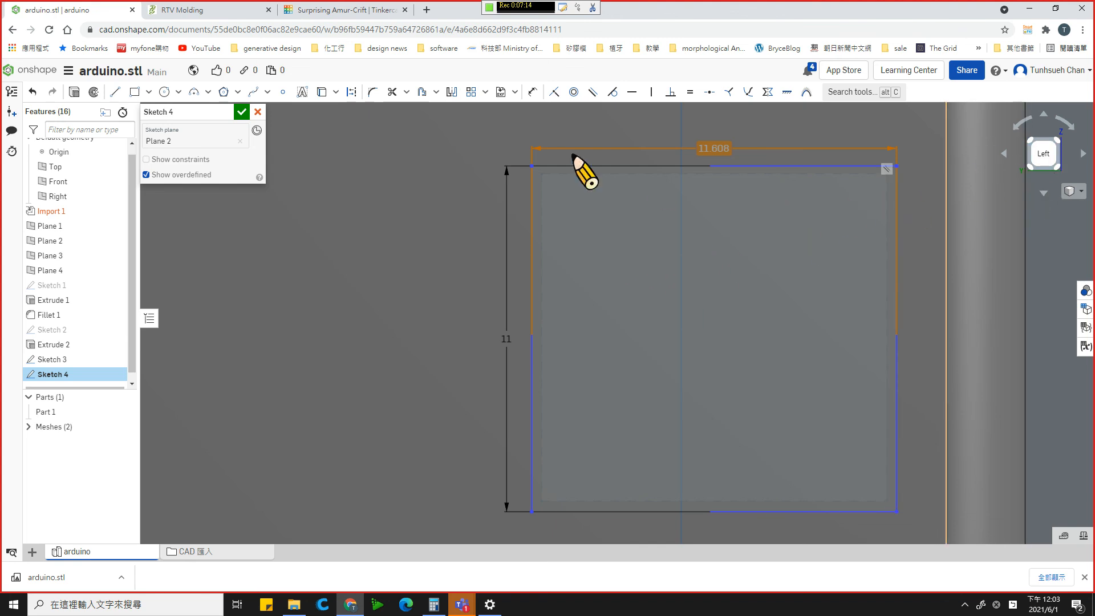
pyautogui.click(240, 112)
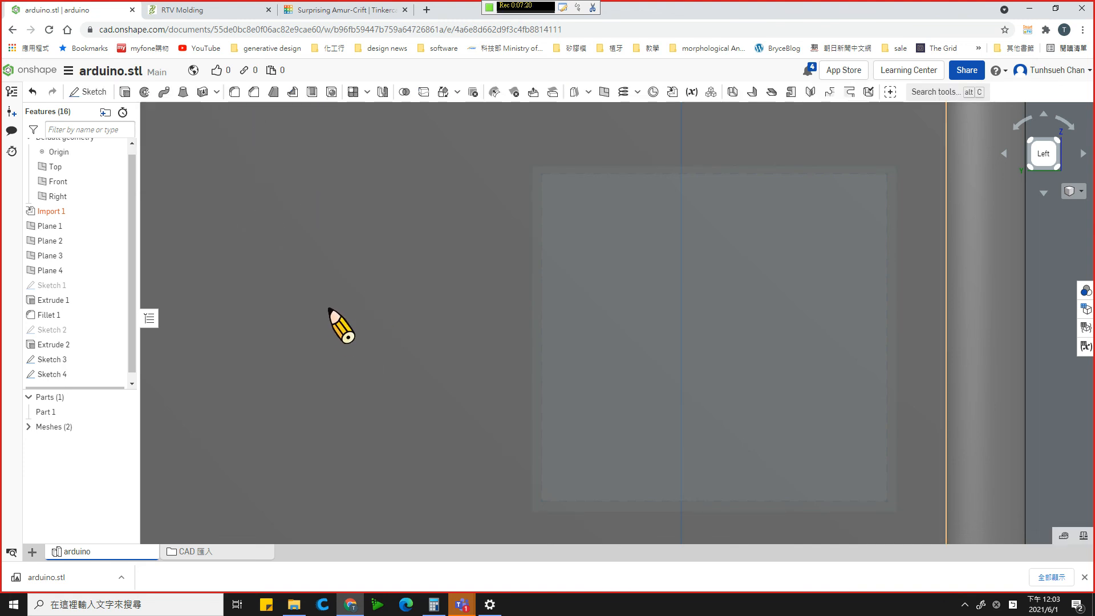
# - Extrude Sketch 4 as a blind Remove with 25 mm depth to cut the second opening through the enclosure wall of Part 1
pyautogui.moveTo(345, 314); pyautogui.dragTo(391, 338, button='right')
pyautogui.scroll(-6, 391, 339)
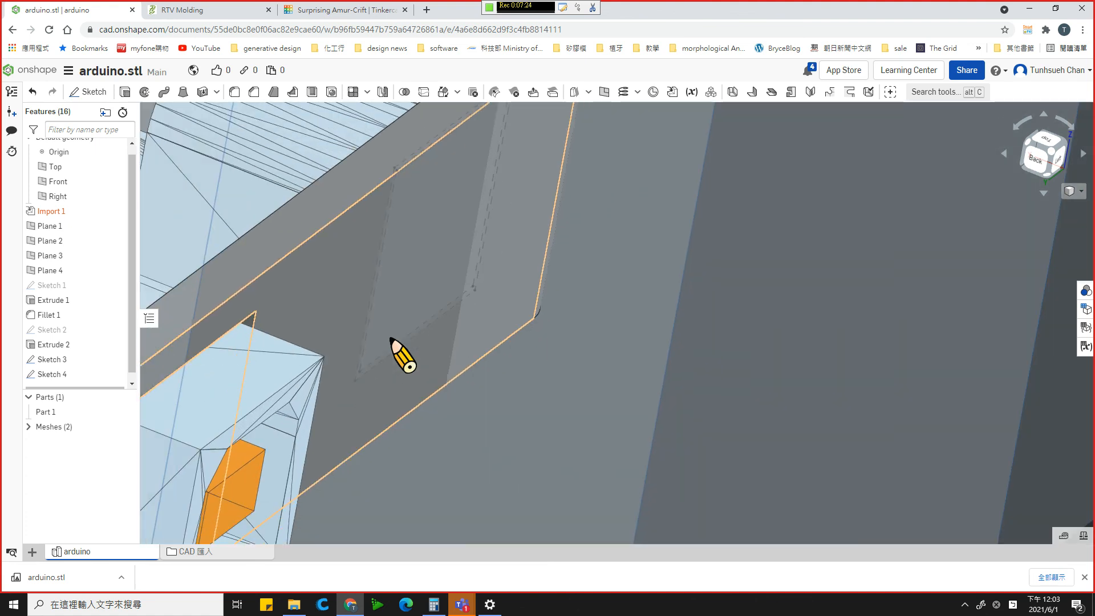
pyautogui.moveTo(428, 340); pyautogui.dragTo(445, 322, button='right')
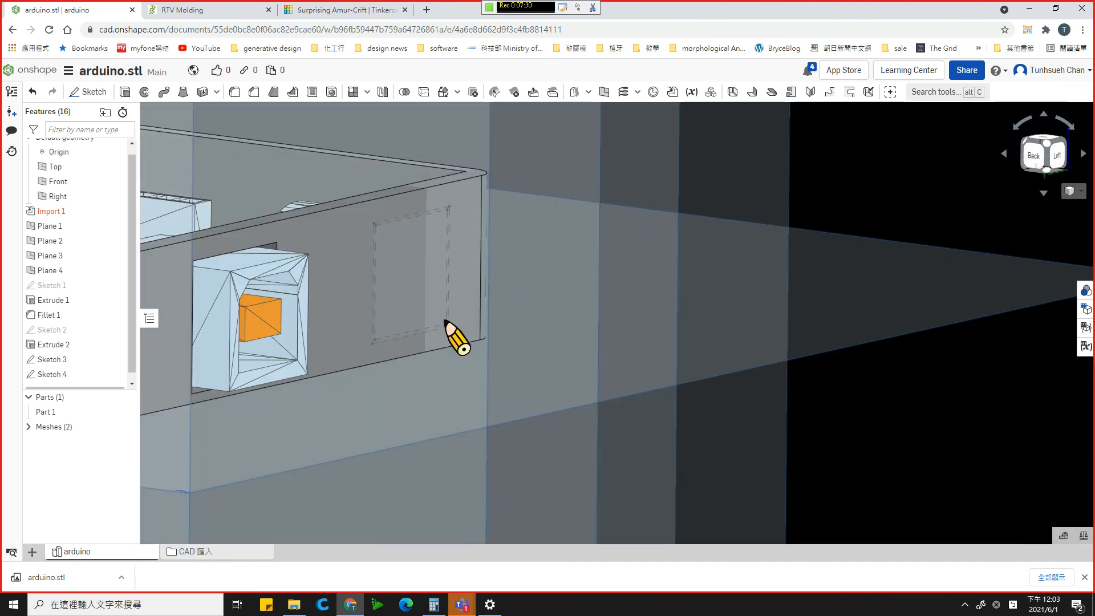
pyautogui.click(66, 377)
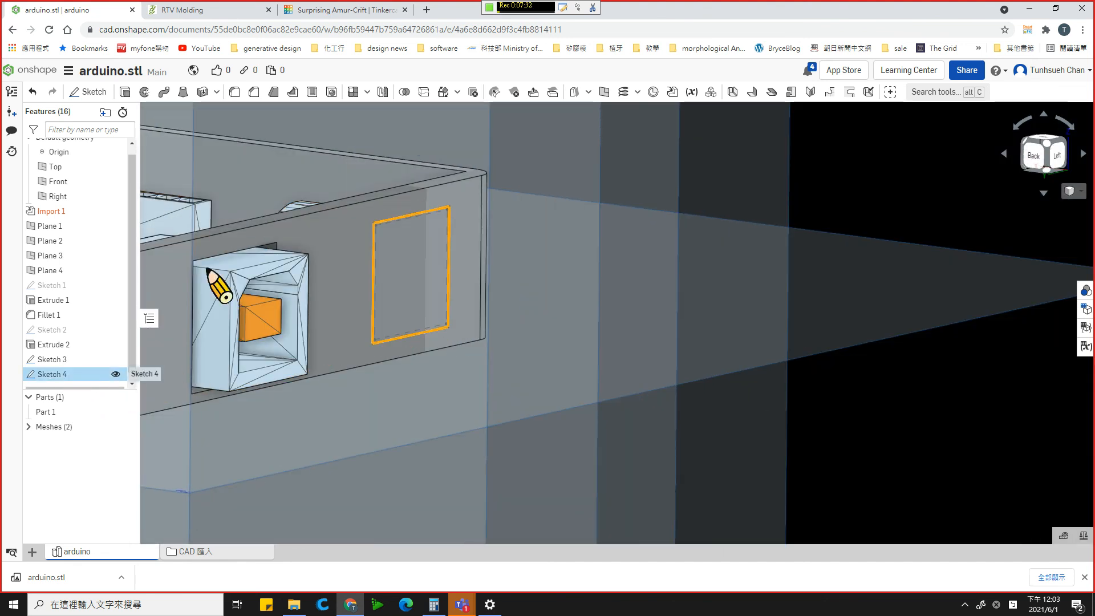
pyautogui.click(126, 93)
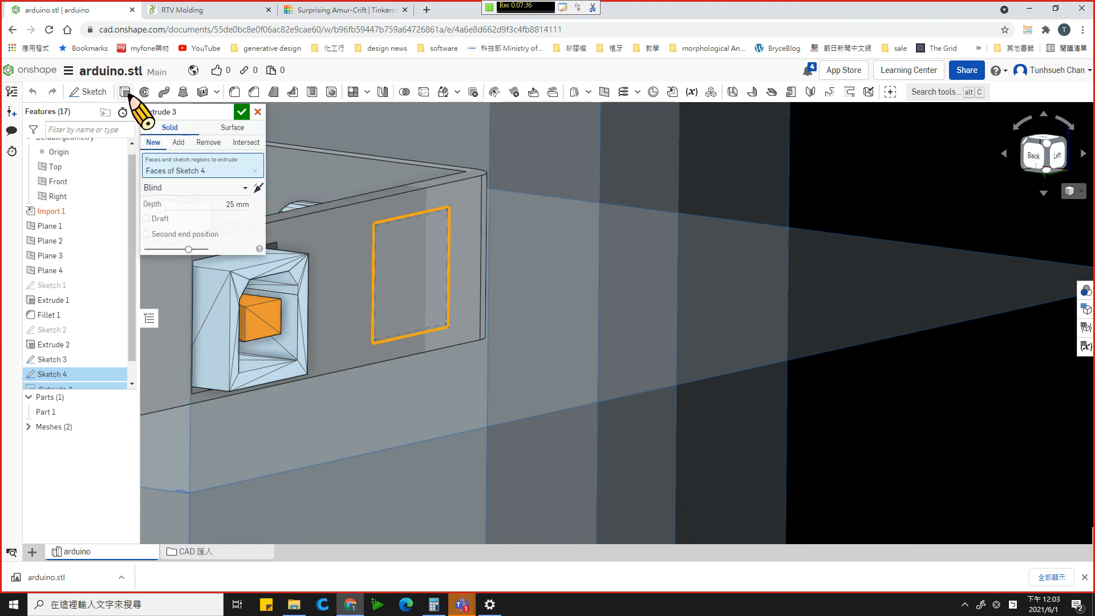
pyautogui.click(212, 143)
pyautogui.click(433, 338)
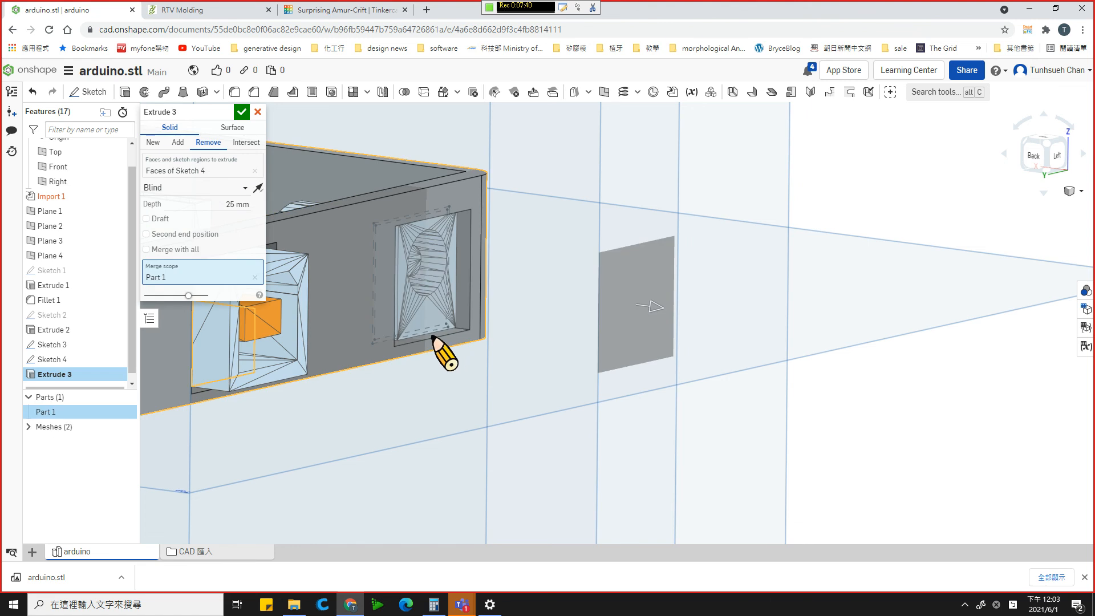
pyautogui.moveTo(428, 373); pyautogui.dragTo(368, 341, button='right')
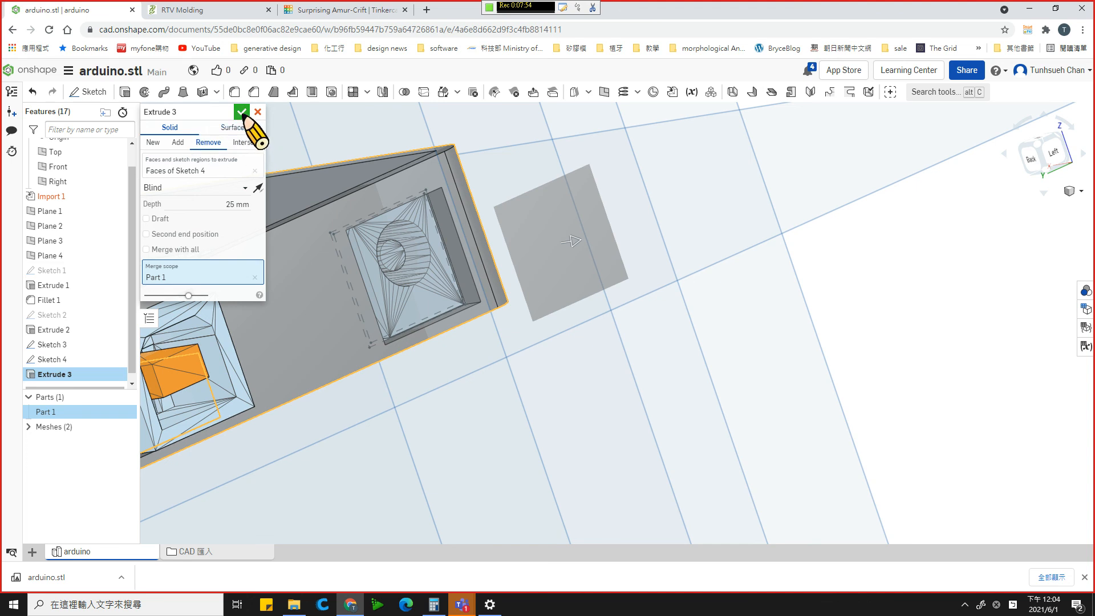
pyautogui.click(242, 112)
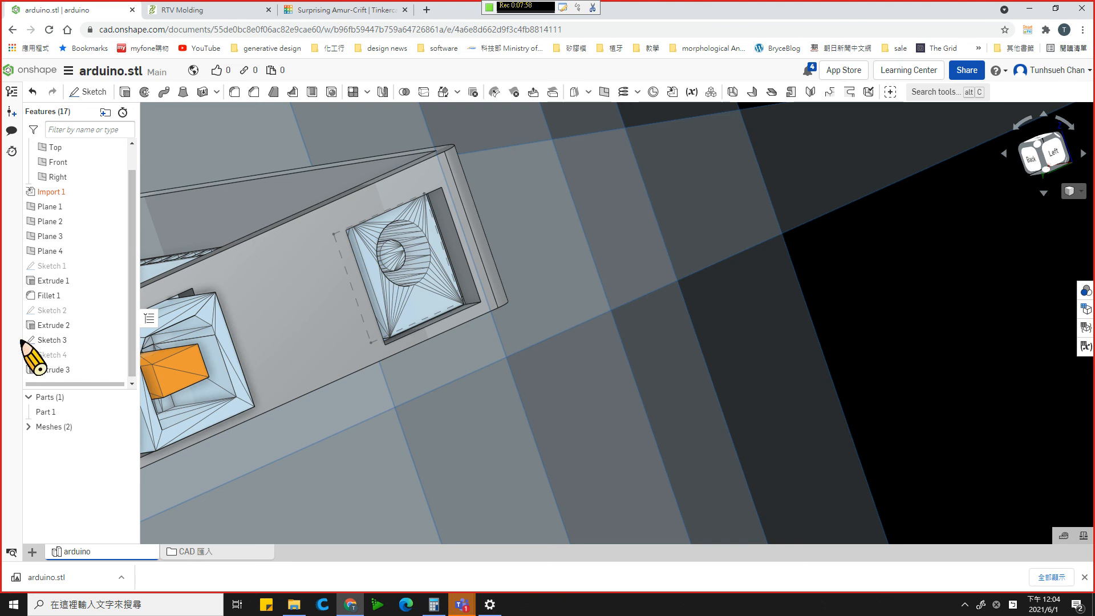
# - Delete the unused Sketch 3 from the feature list
pyautogui.rightClick(41, 340)
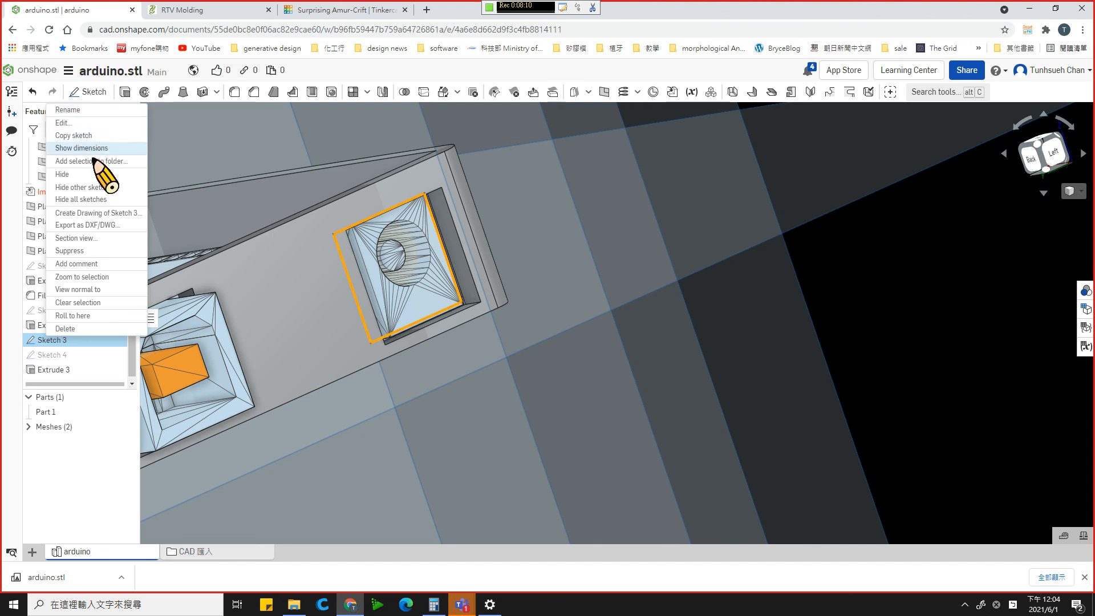
pyautogui.click(76, 331)
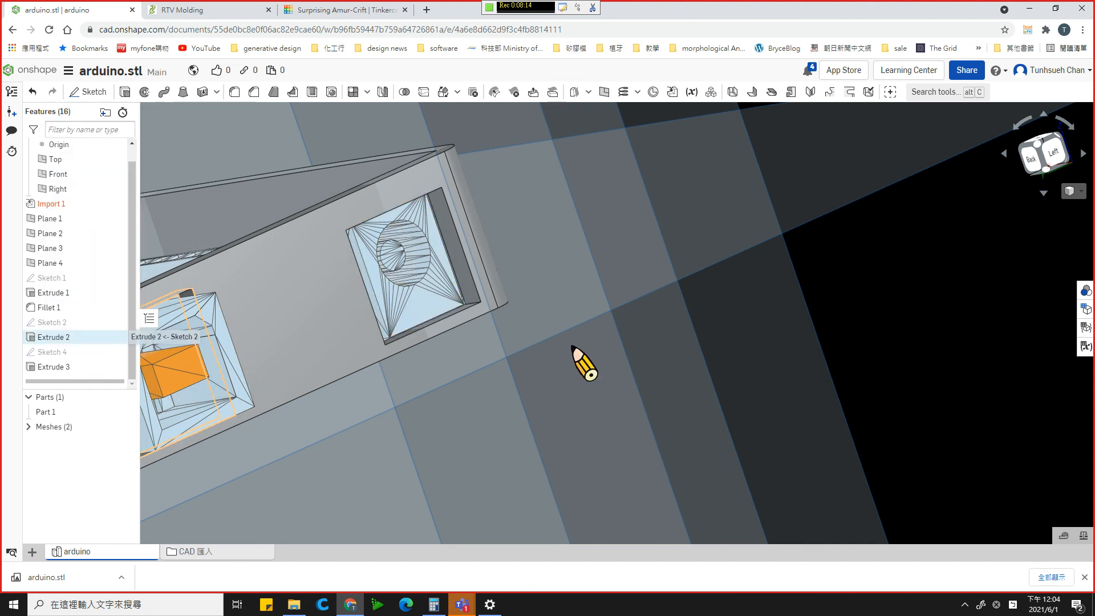
# - Examine the new wall opening against the round connector behind it and the whole enclosure from several angles
pyautogui.moveTo(543, 330)
pyautogui.mouseDown(button='right')
pyautogui.moveTo(530, 318)
pyautogui.moveTo(494, 345)
pyautogui.moveTo(517, 349)
pyautogui.moveTo(520, 334)
pyautogui.moveTo(357, 273)
pyautogui.mouseUp(button='right')
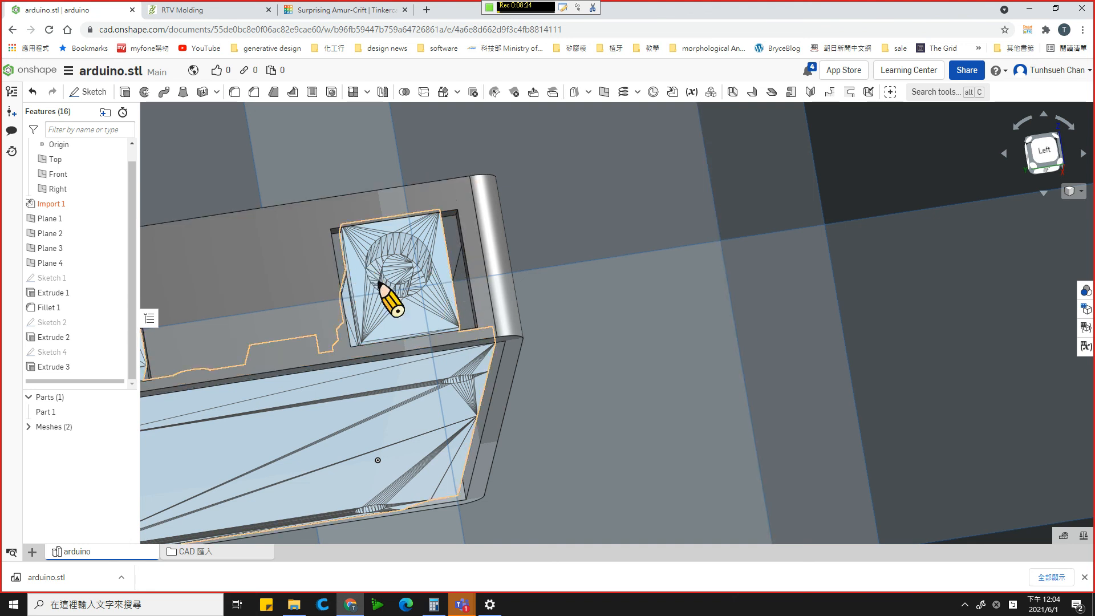
pyautogui.moveTo(516, 293); pyautogui.dragTo(552, 331, button='right')
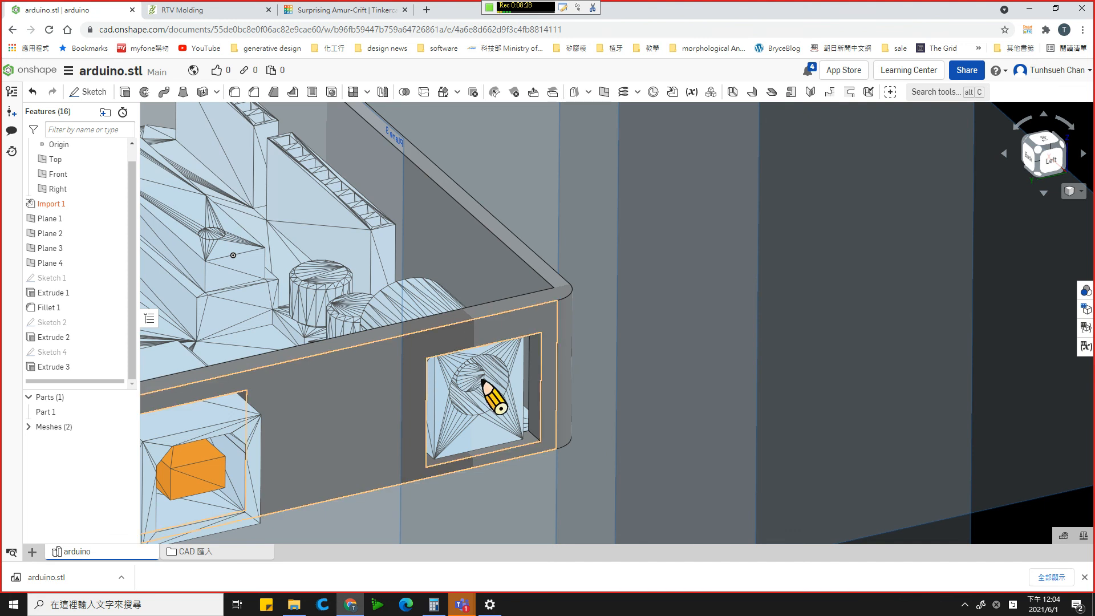
pyautogui.scroll(-3, 481, 378)
pyautogui.scroll(-5, 482, 377)
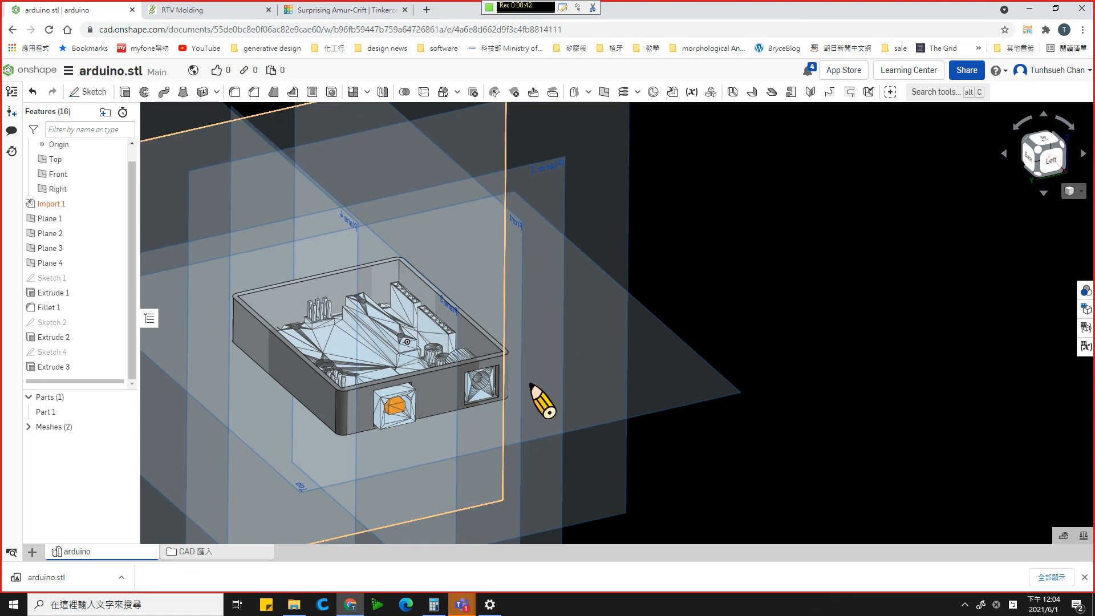
pyautogui.moveTo(501, 379); pyautogui.dragTo(196, 340, button='right')
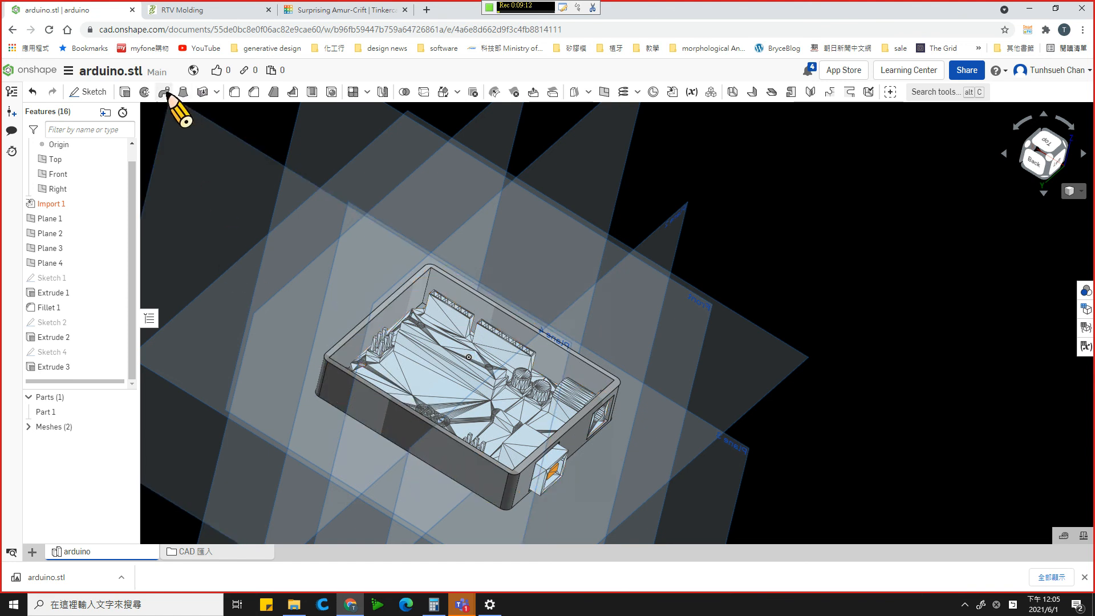
pyautogui.moveTo(616, 460); pyautogui.dragTo(557, 511, button='right')
pyautogui.moveTo(475, 254); pyautogui.dragTo(333, 308, button='right')
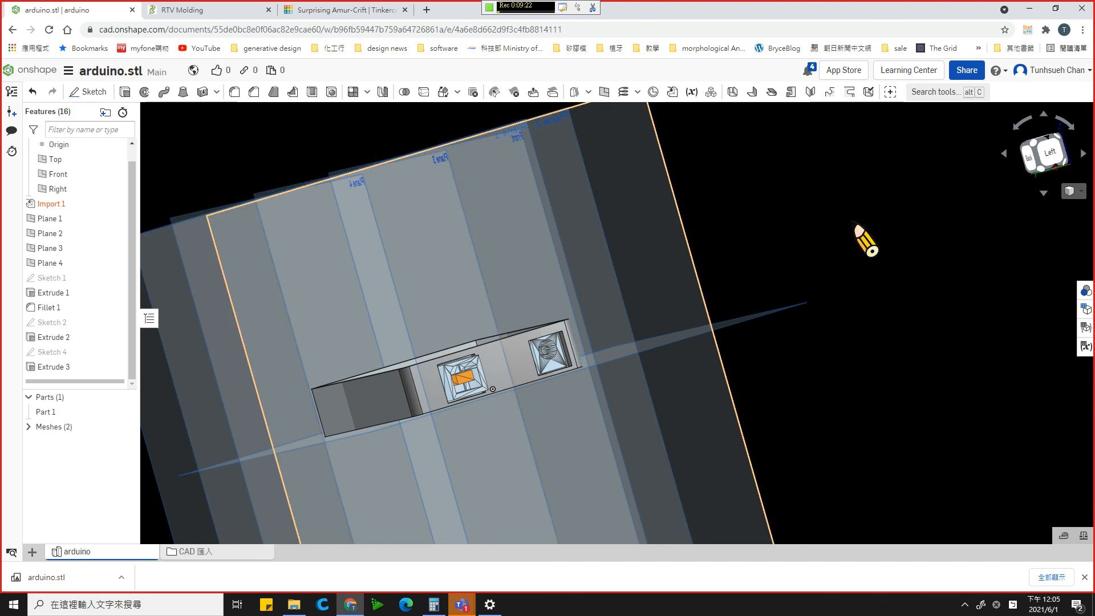